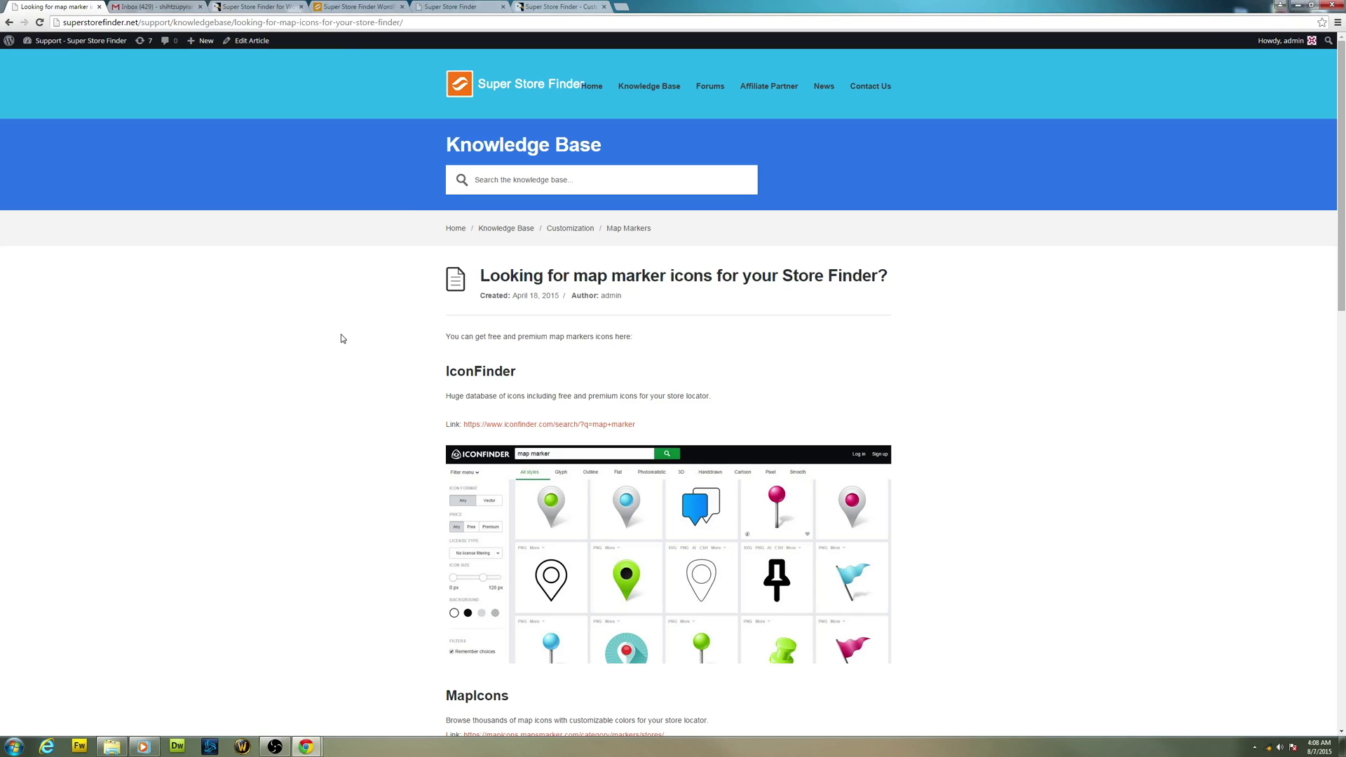
- Open the article's Iconfinder link in a new tab and browse the marker icon results
scroll(343, 339, down, 7)
scroll(342, 339, up, 7)
right_click(567, 423)
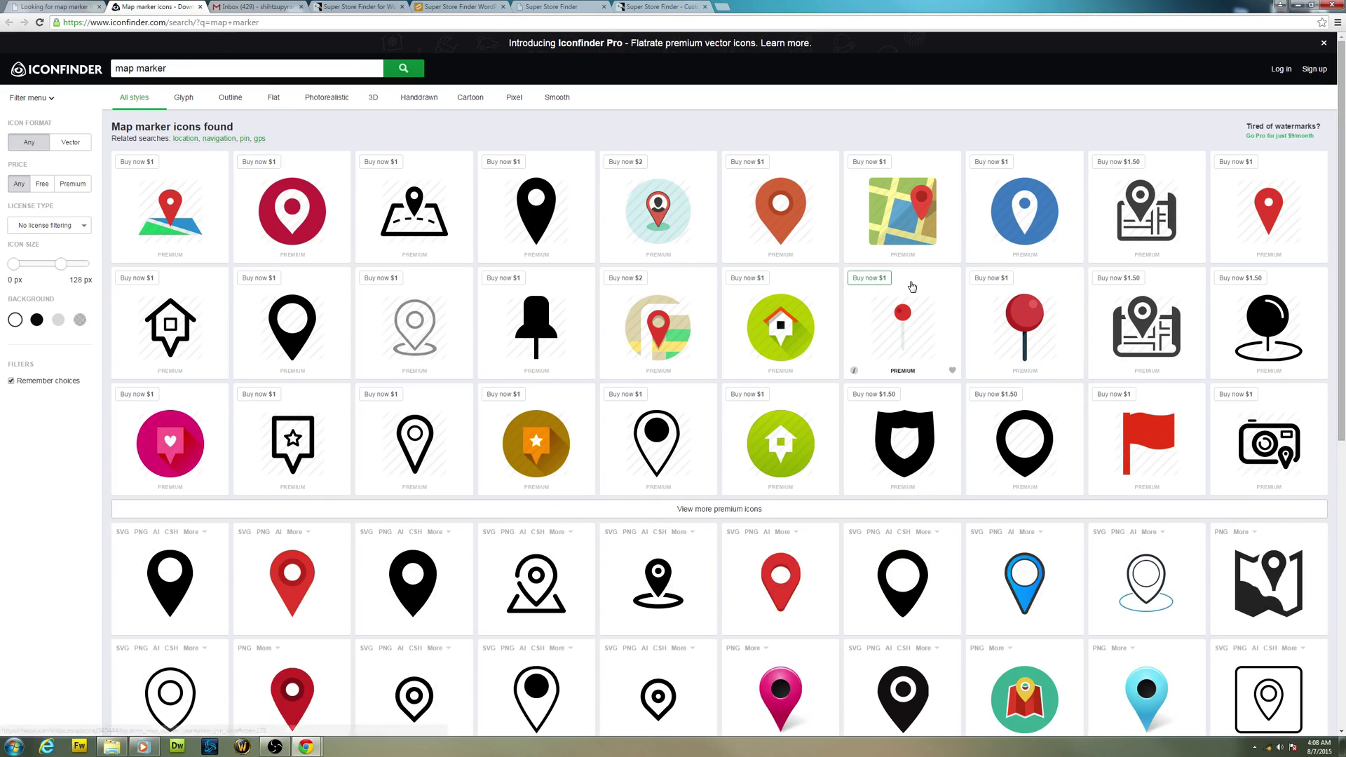
scroll(908, 284, down, 5)
scroll(914, 282, down, 3)
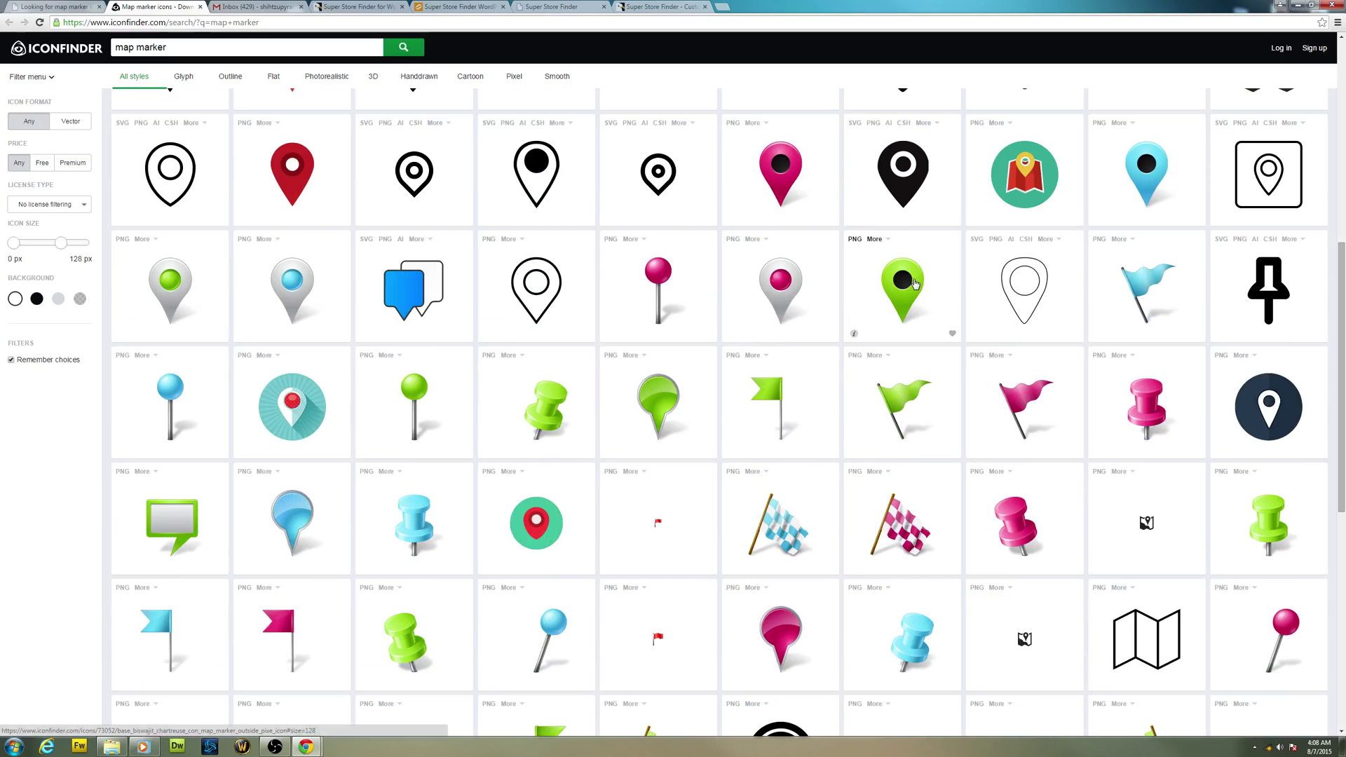
scroll(842, 365, down, 12)
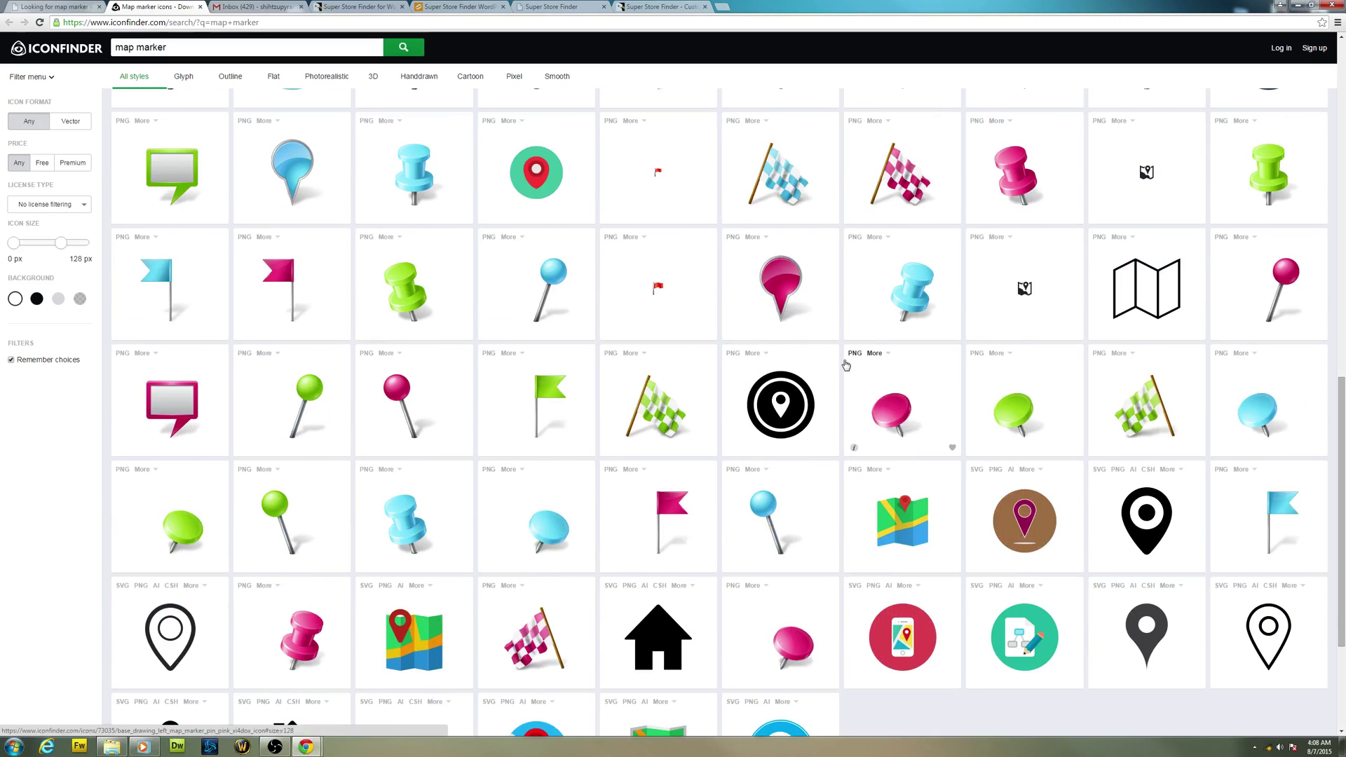
scroll(845, 364, down, 4)
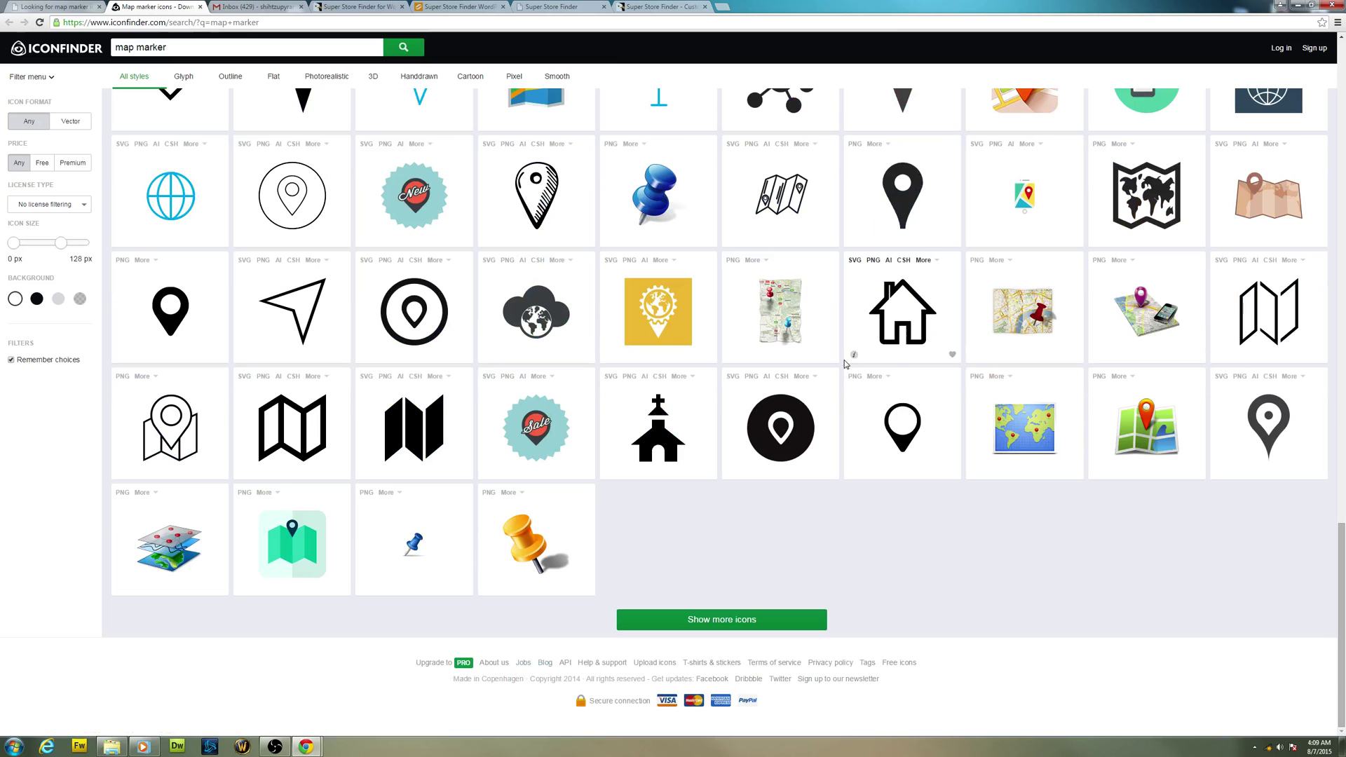
scroll(845, 364, up, 20)
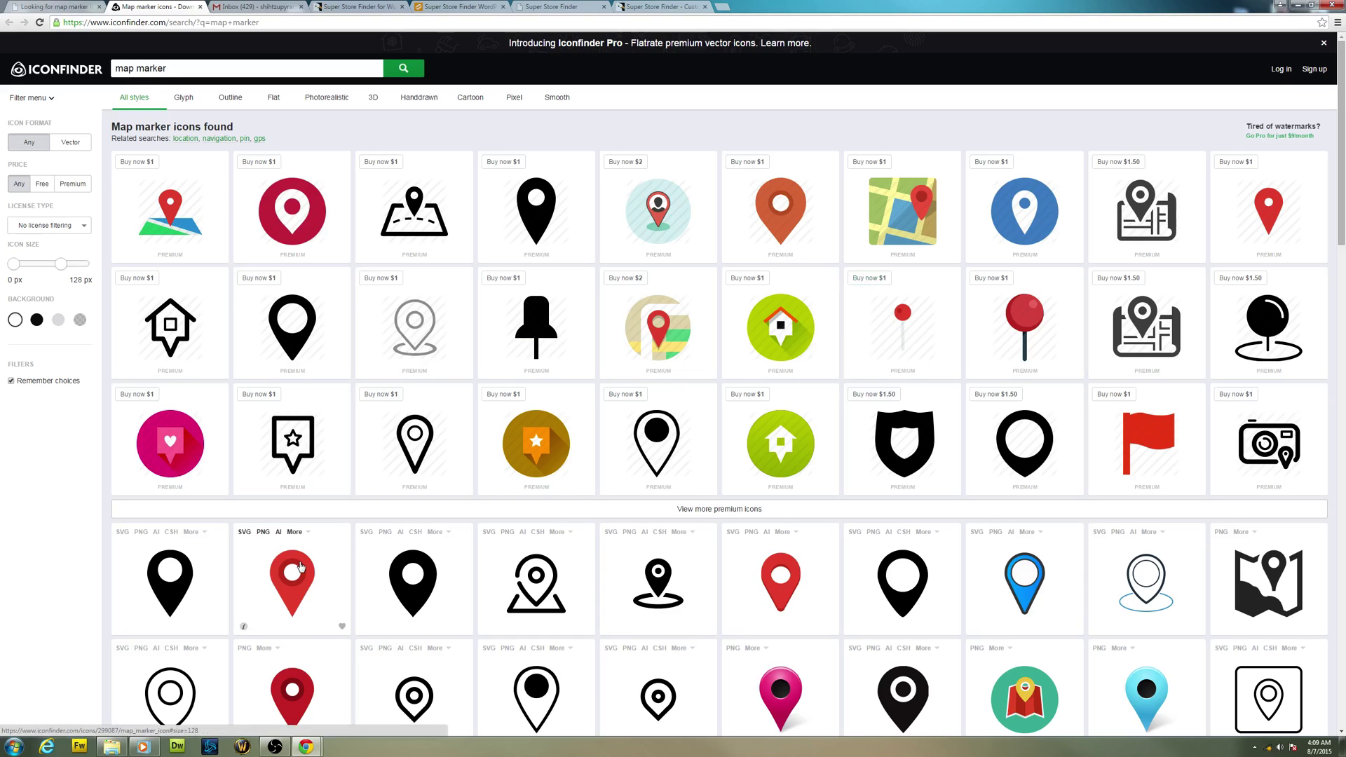
- Open the red map marker's detail page, then return to the knowledge base article
right_click(301, 566)
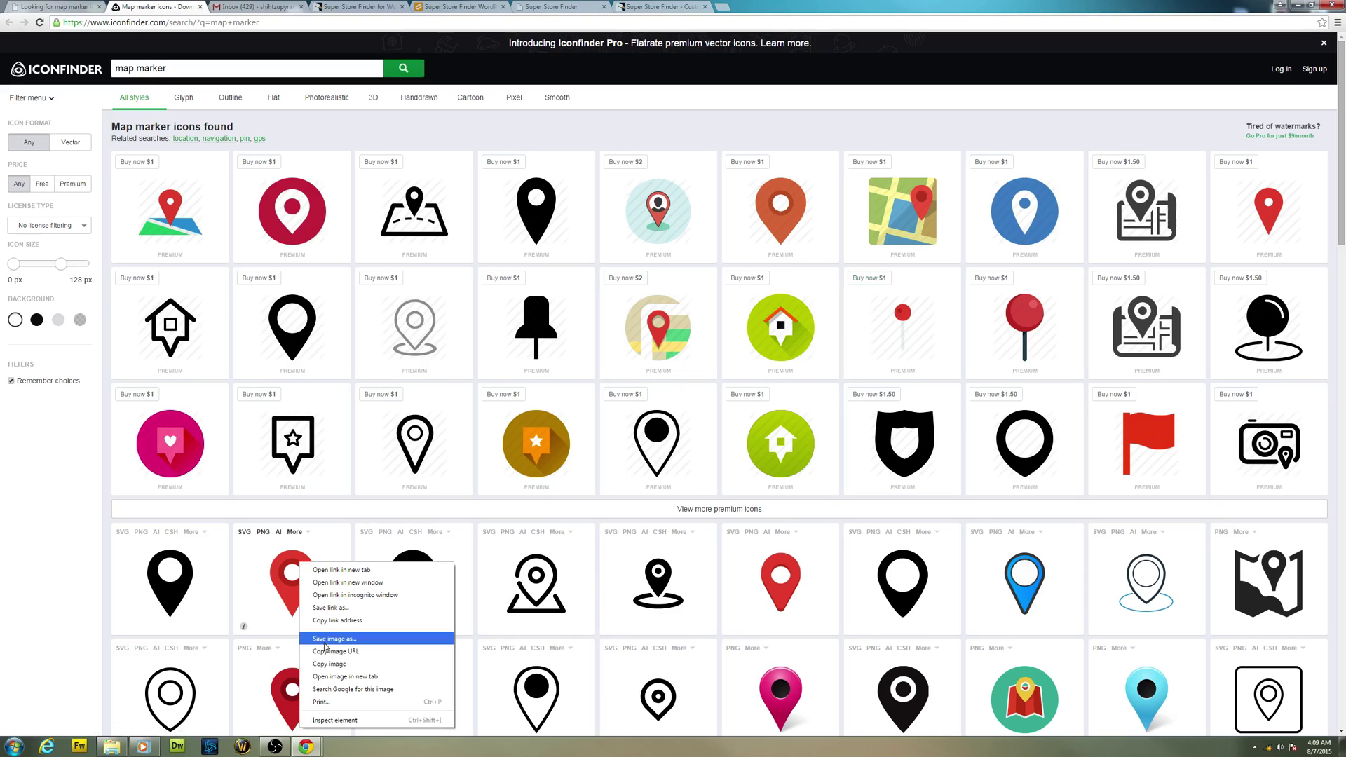
click(277, 582)
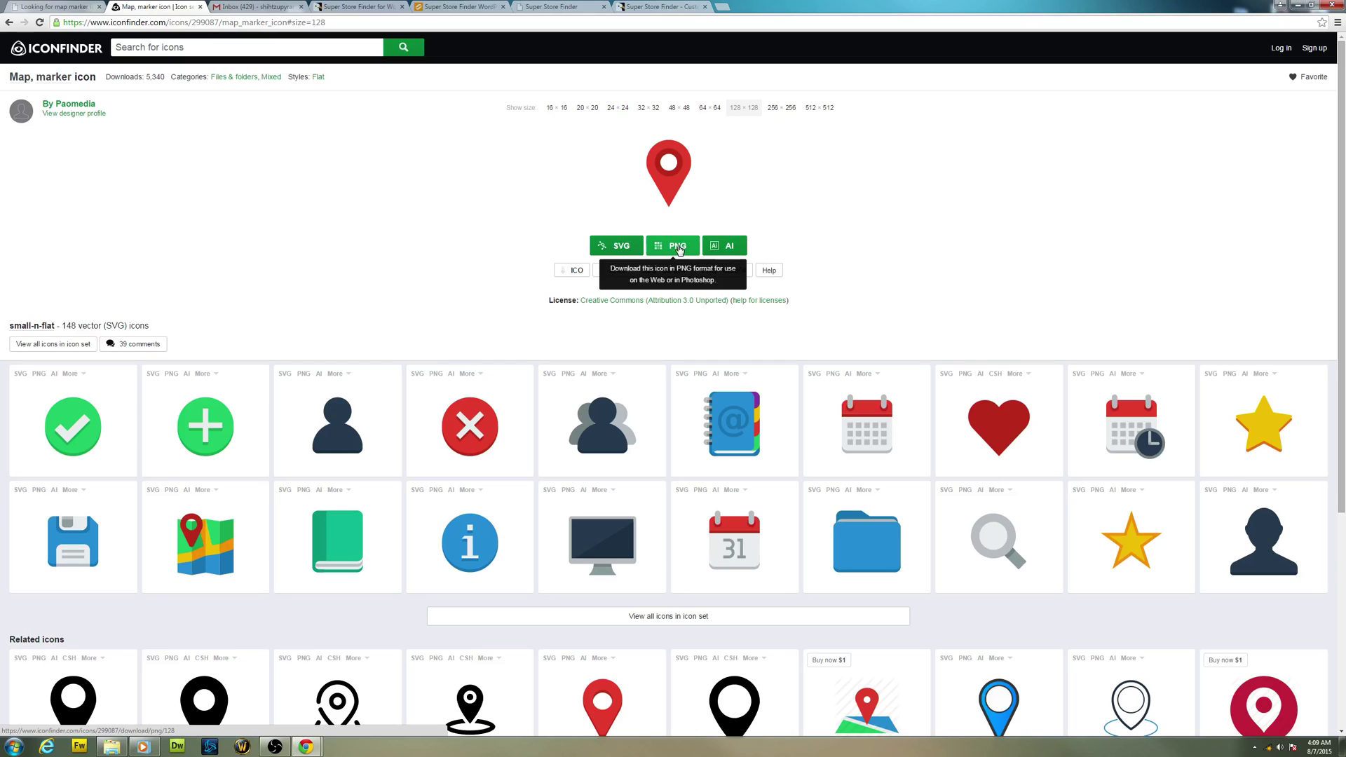
scroll(679, 248, down, 5)
scroll(679, 249, up, 5)
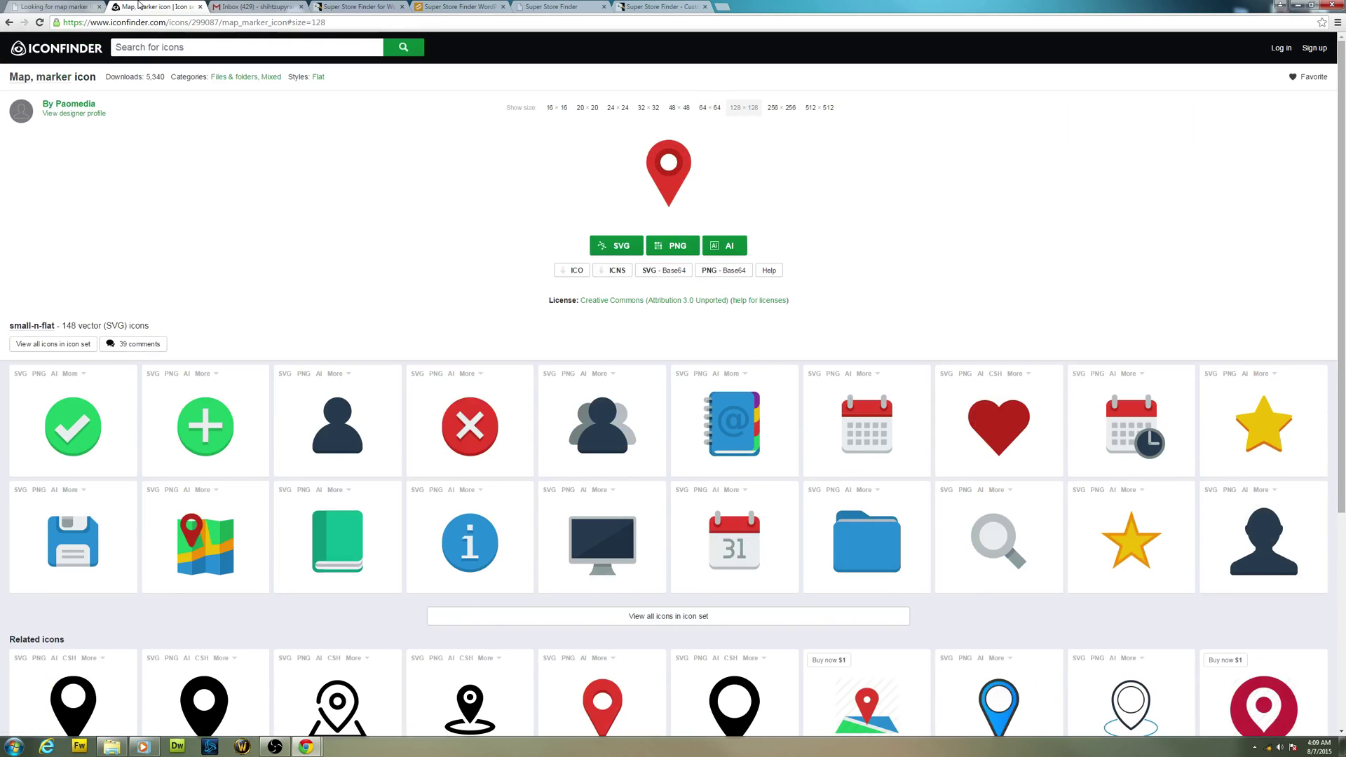
key(ctrl+Page_Up)
scroll(471, 260, down, 5)
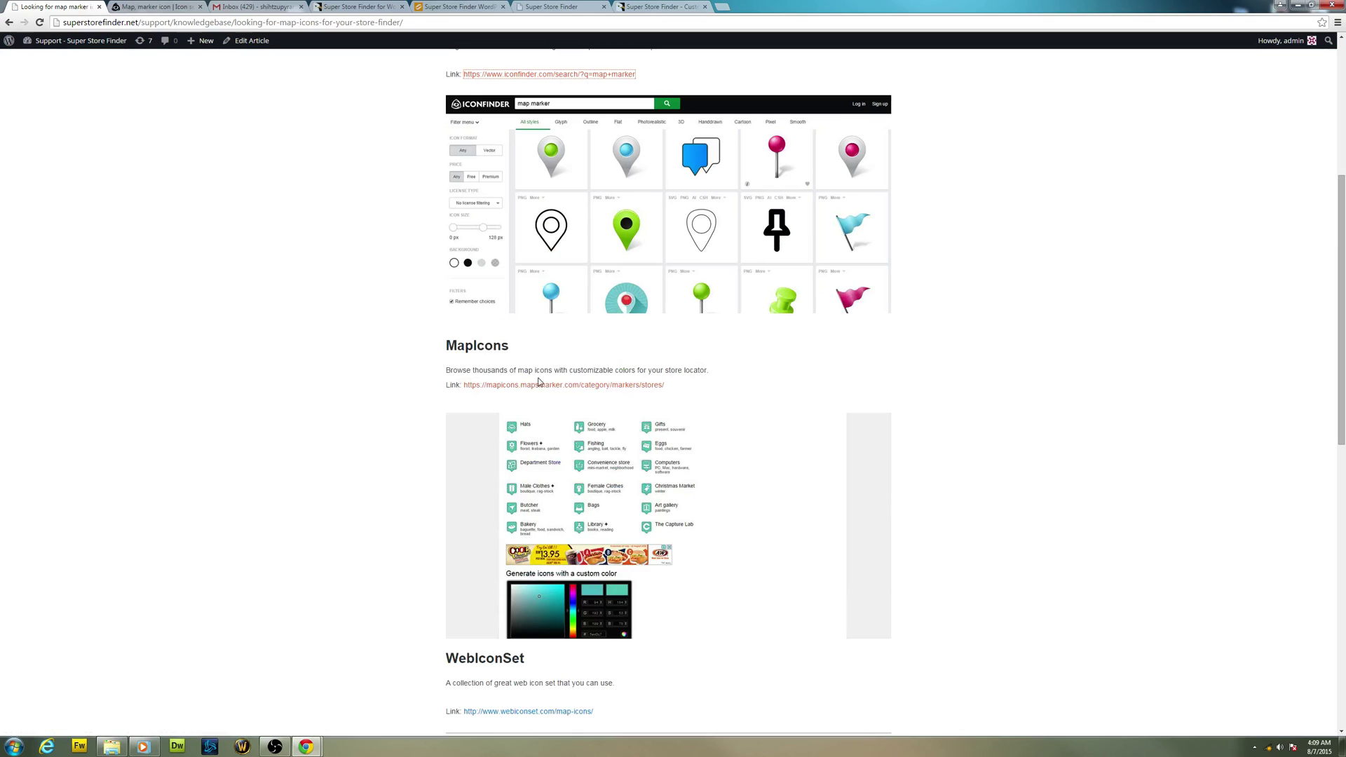
- Open the MapIcons link in a new tab and try a pink generator colour
right_click(508, 388)
click(509, 392)
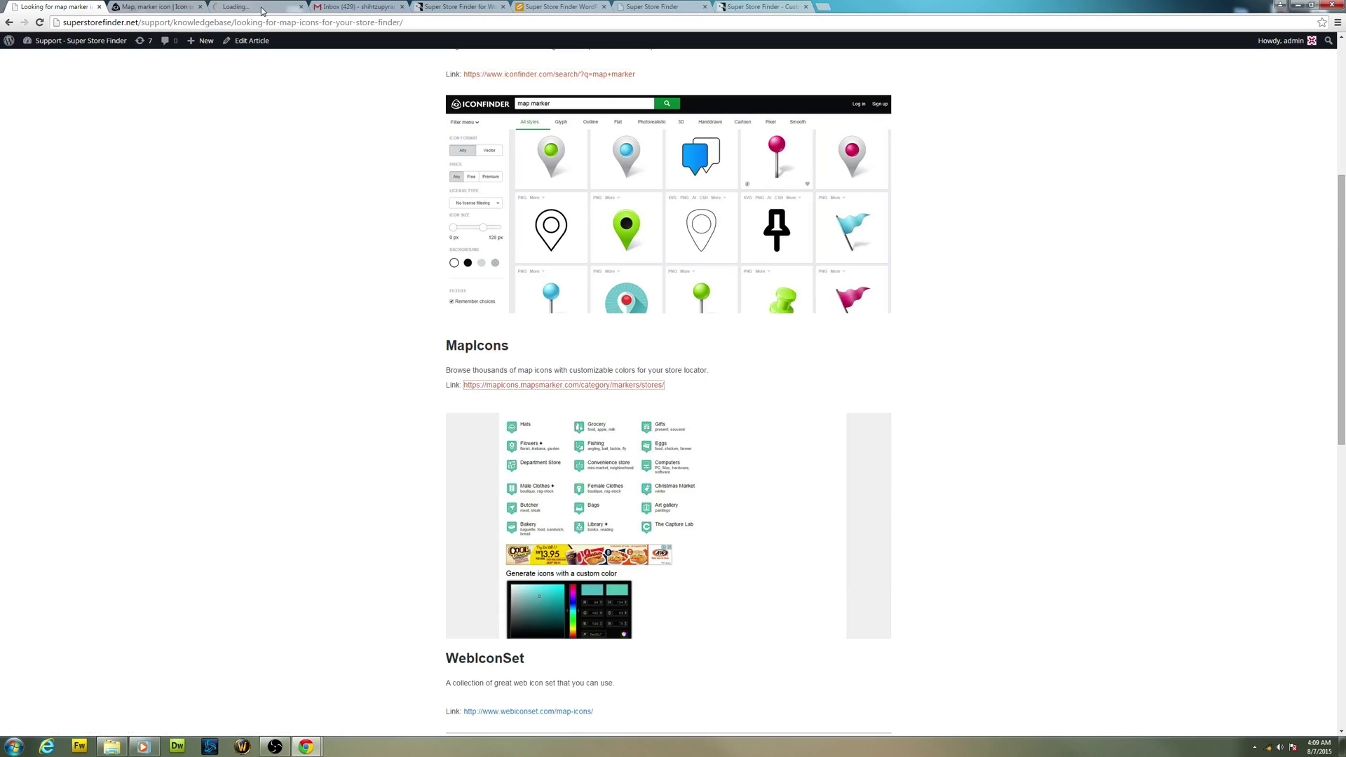
key(ctrl+Tab)
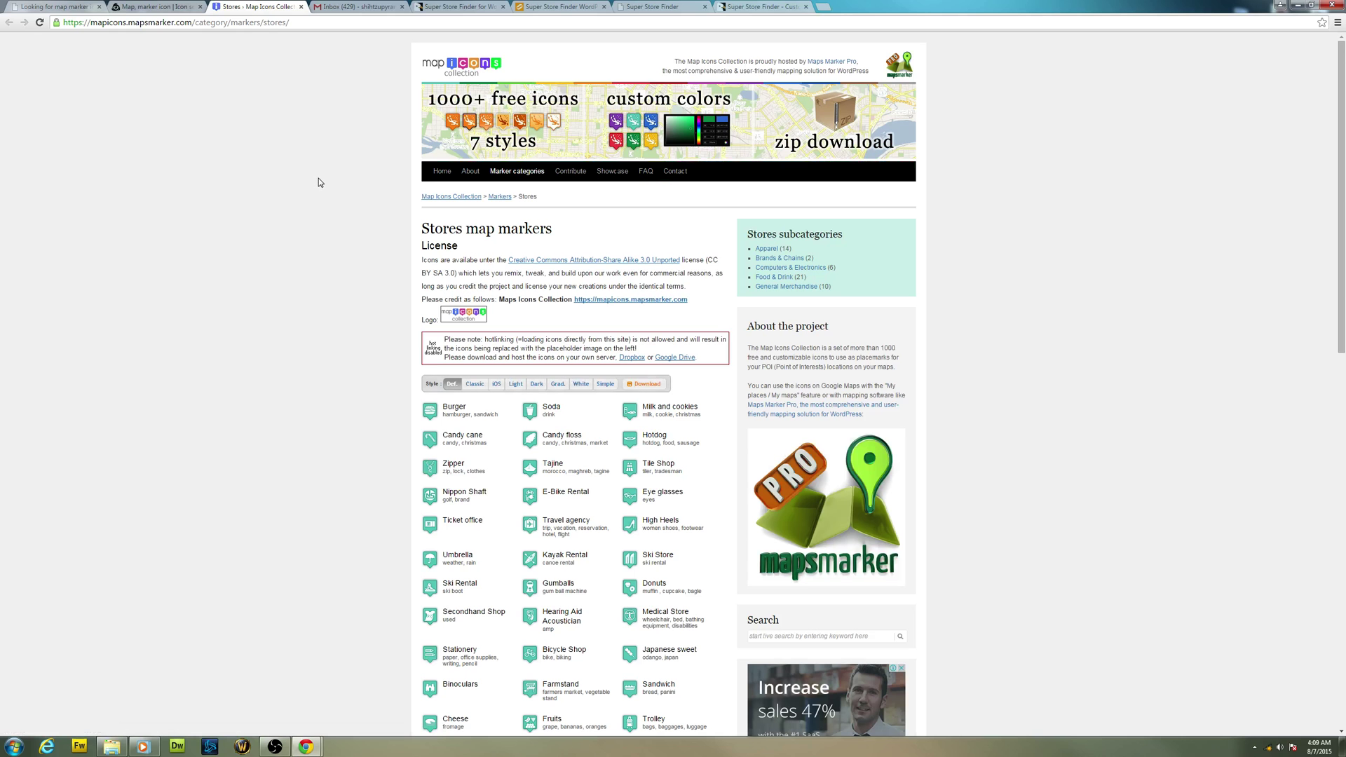
scroll(318, 183, down, 15)
mouse_move(520, 491)
mouse_down()
mouse_move(521, 453)
mouse_move(470, 479)
mouse_up()
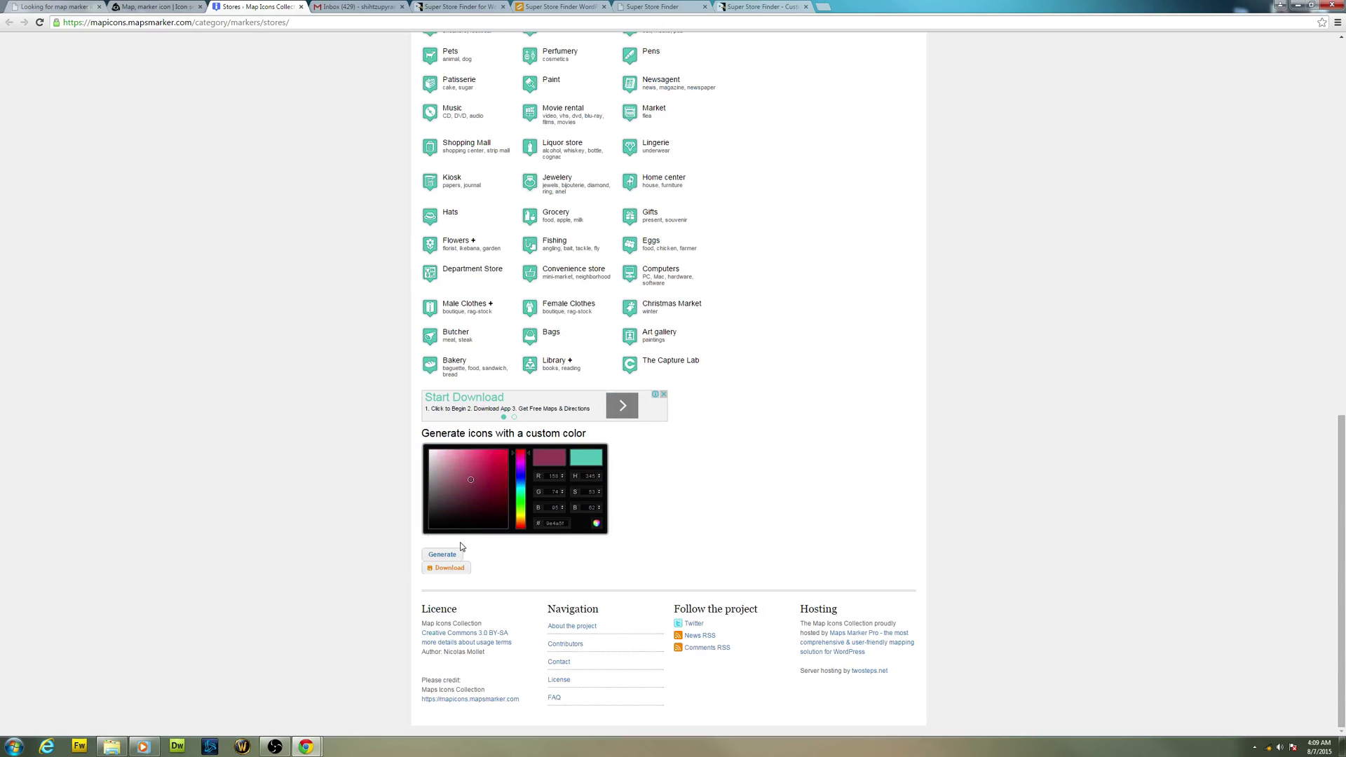
- Open the Toys store marker page and shift its generator hue to red
click(442, 554)
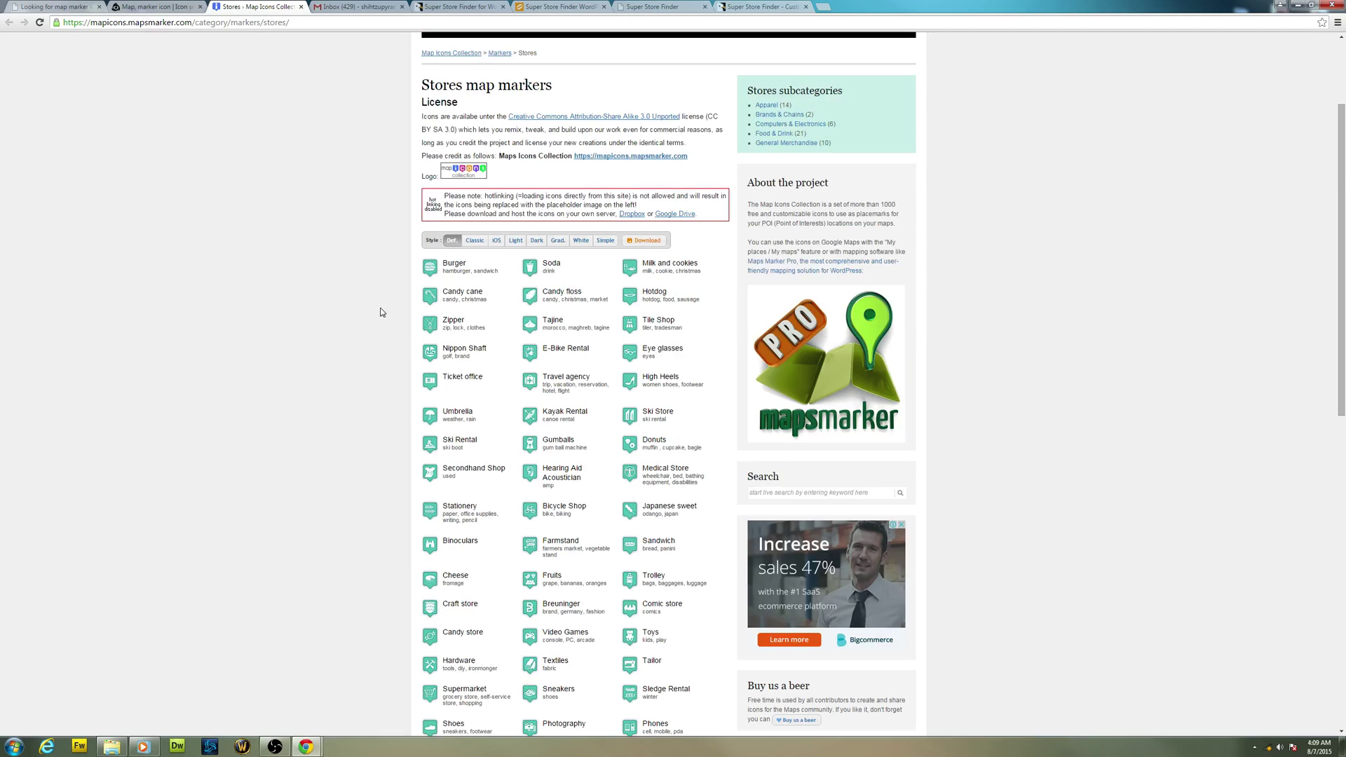
scroll(323, 374, down, 3)
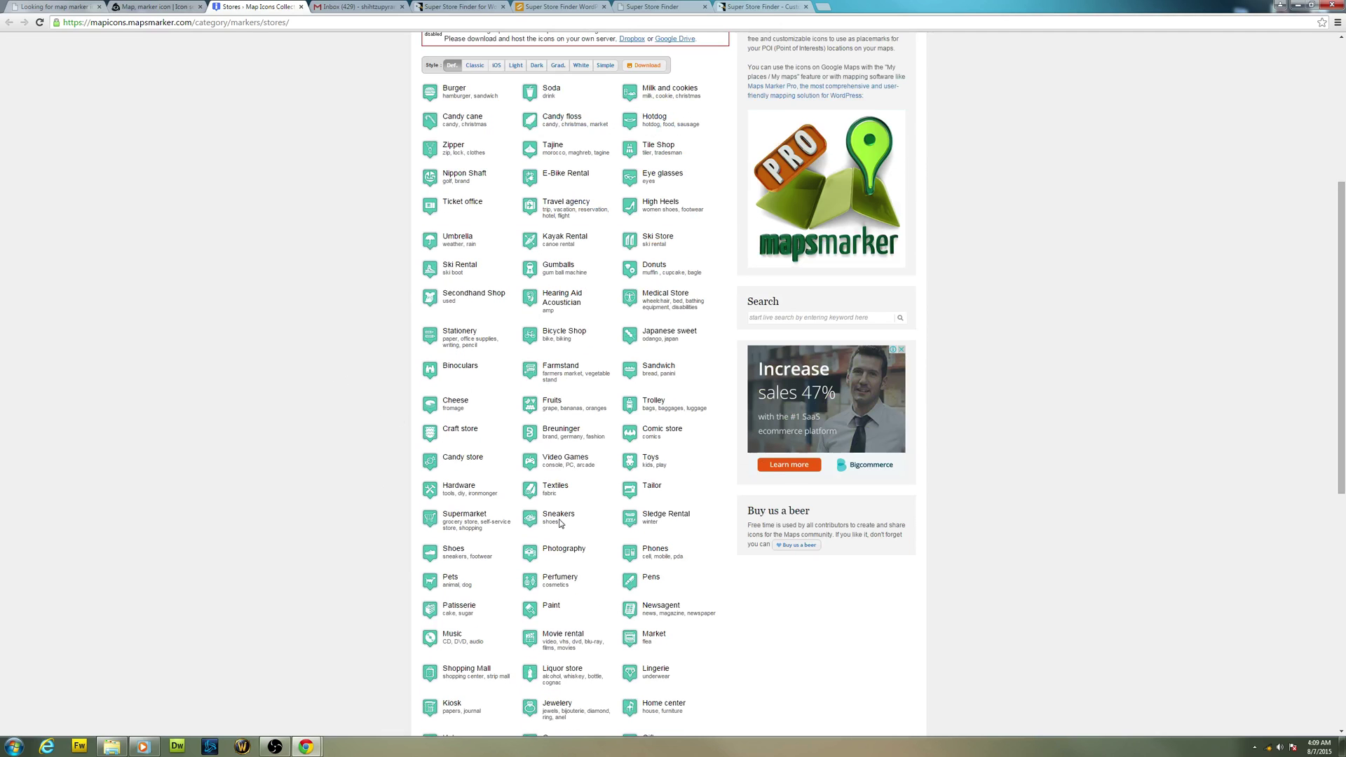
click(631, 464)
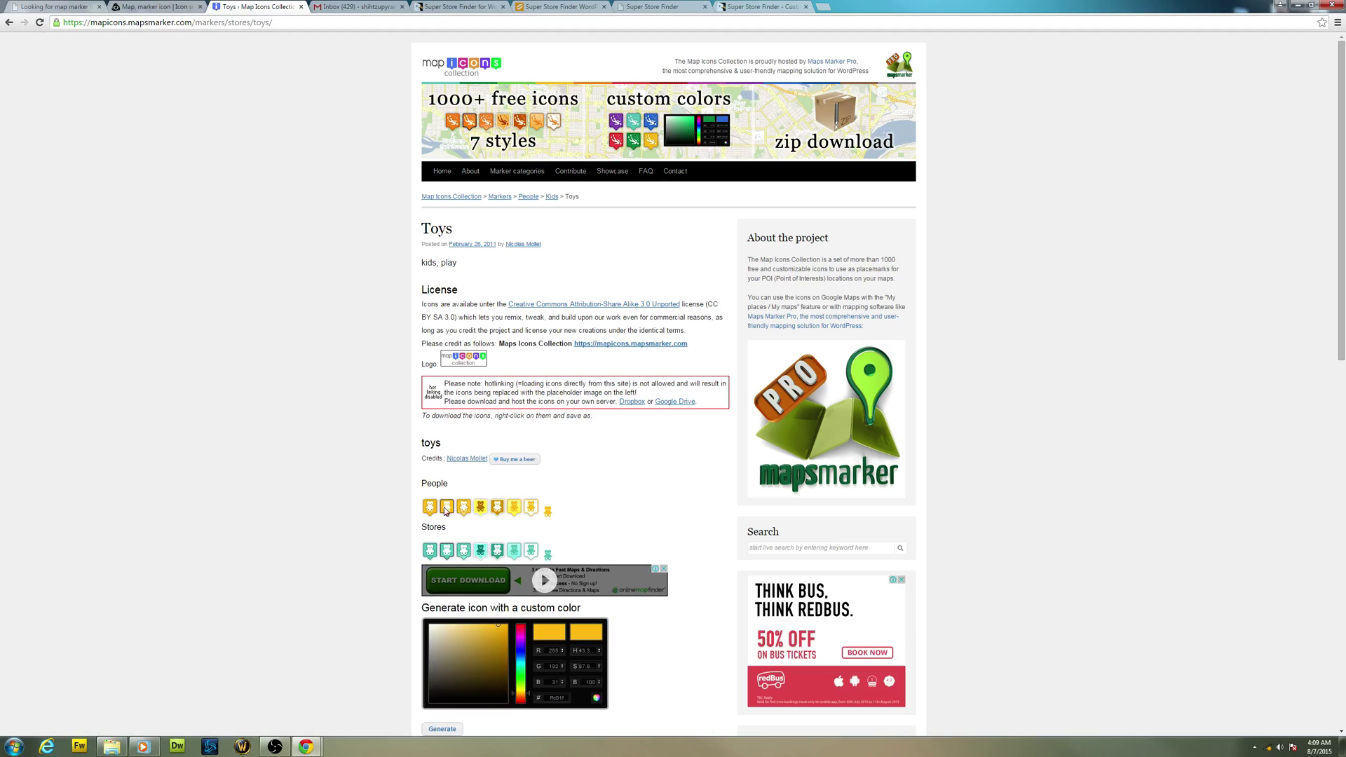
scroll(415, 520, down, 3)
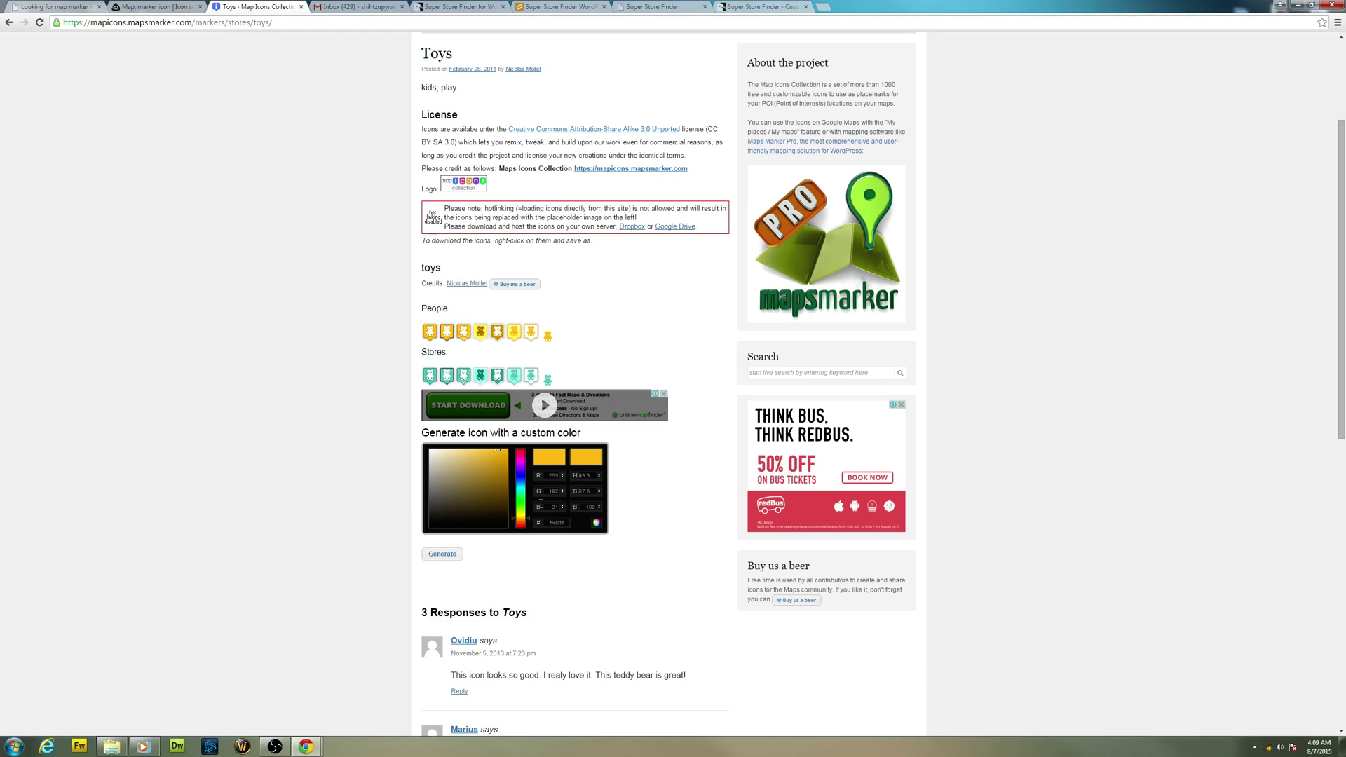
mouse_move(517, 470)
mouse_down()
mouse_move(525, 447)
mouse_move(523, 469)
mouse_move(526, 450)
mouse_move(485, 467)
mouse_move(483, 456)
mouse_move(496, 464)
mouse_up()
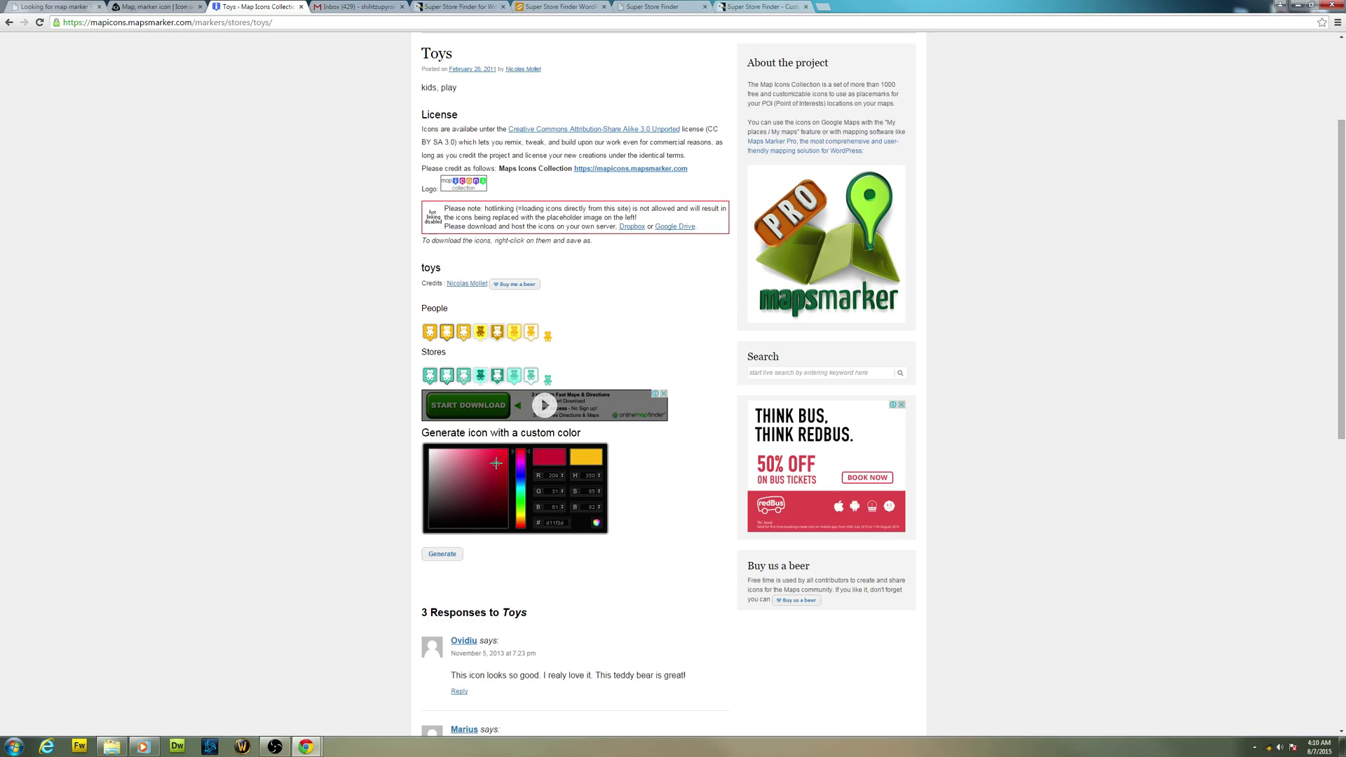
- Set the generator colour to crimson e0124c and regenerate the Toys markers
click(562, 523)
click(599, 525)
drag(496, 463, 385, 442)
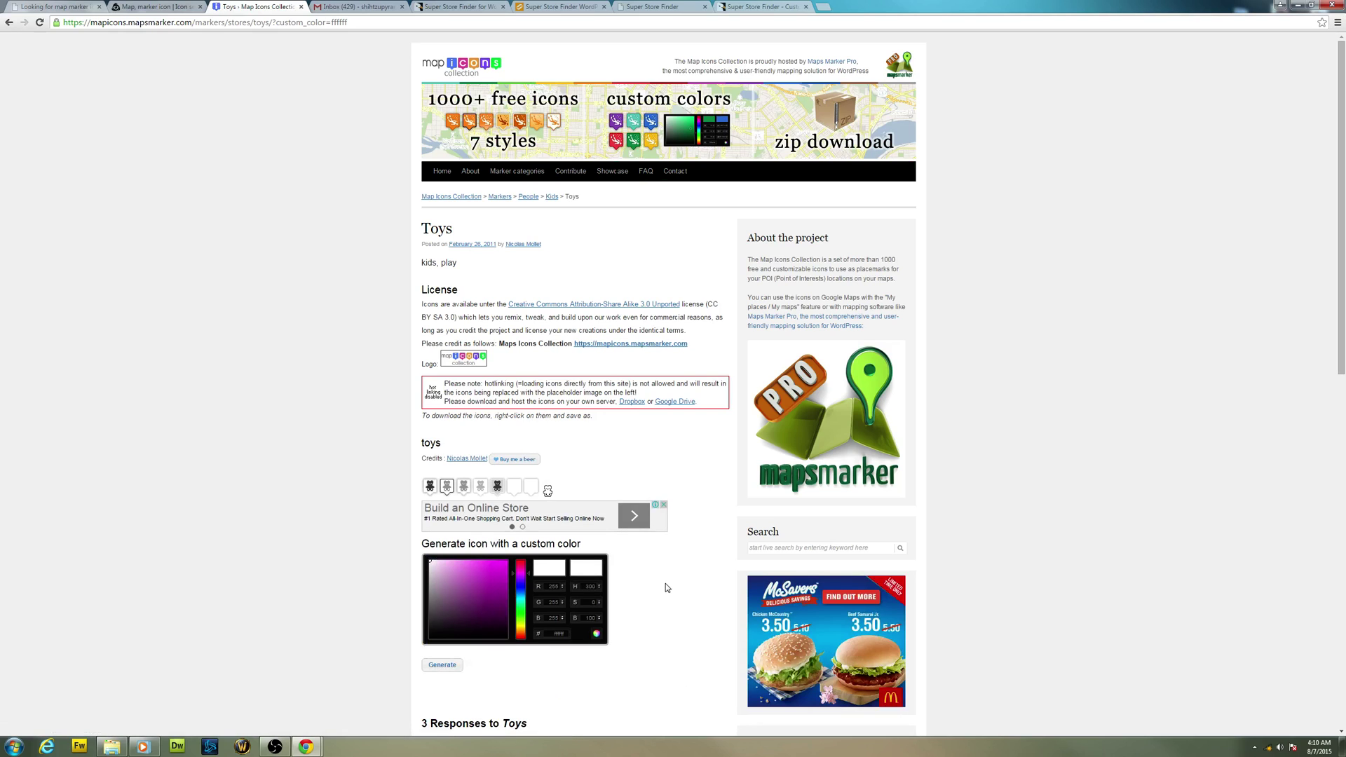
drag(433, 562, 502, 568)
click(516, 564)
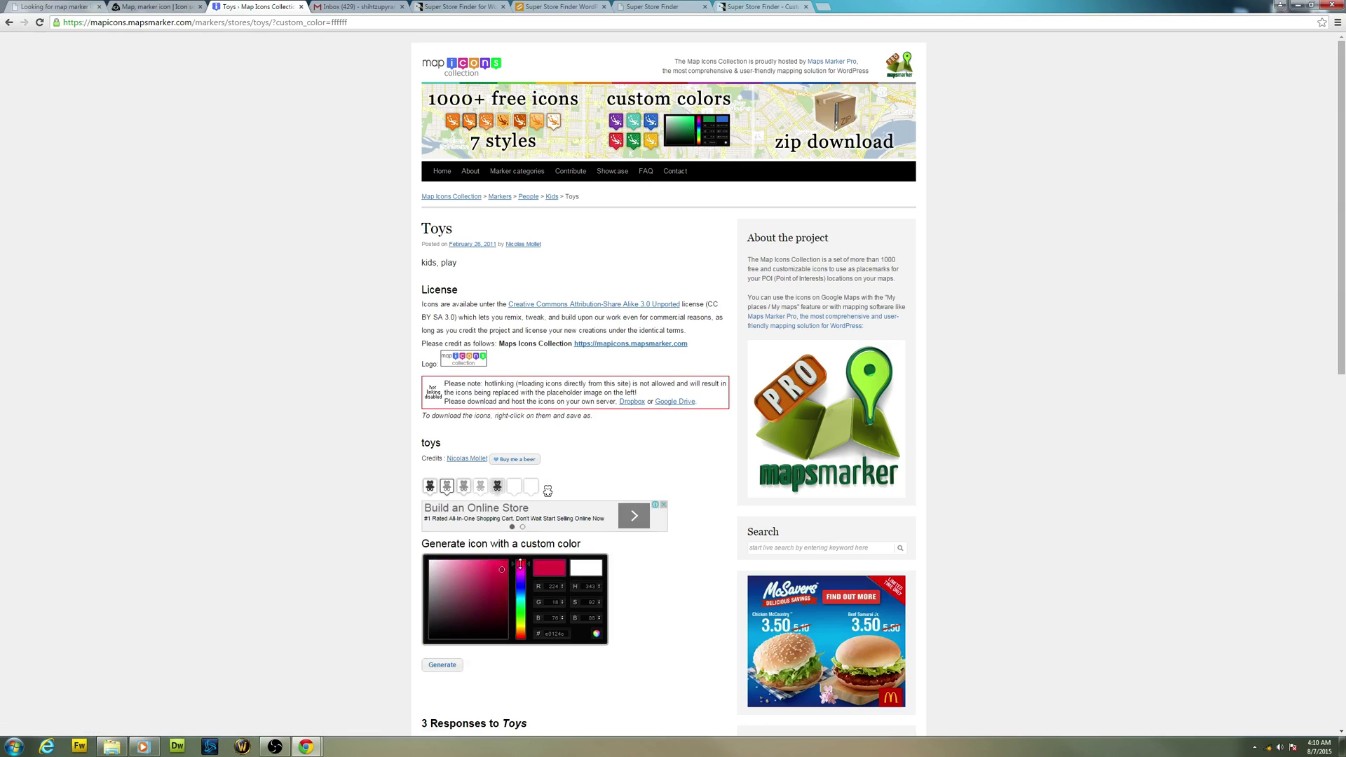
click(454, 666)
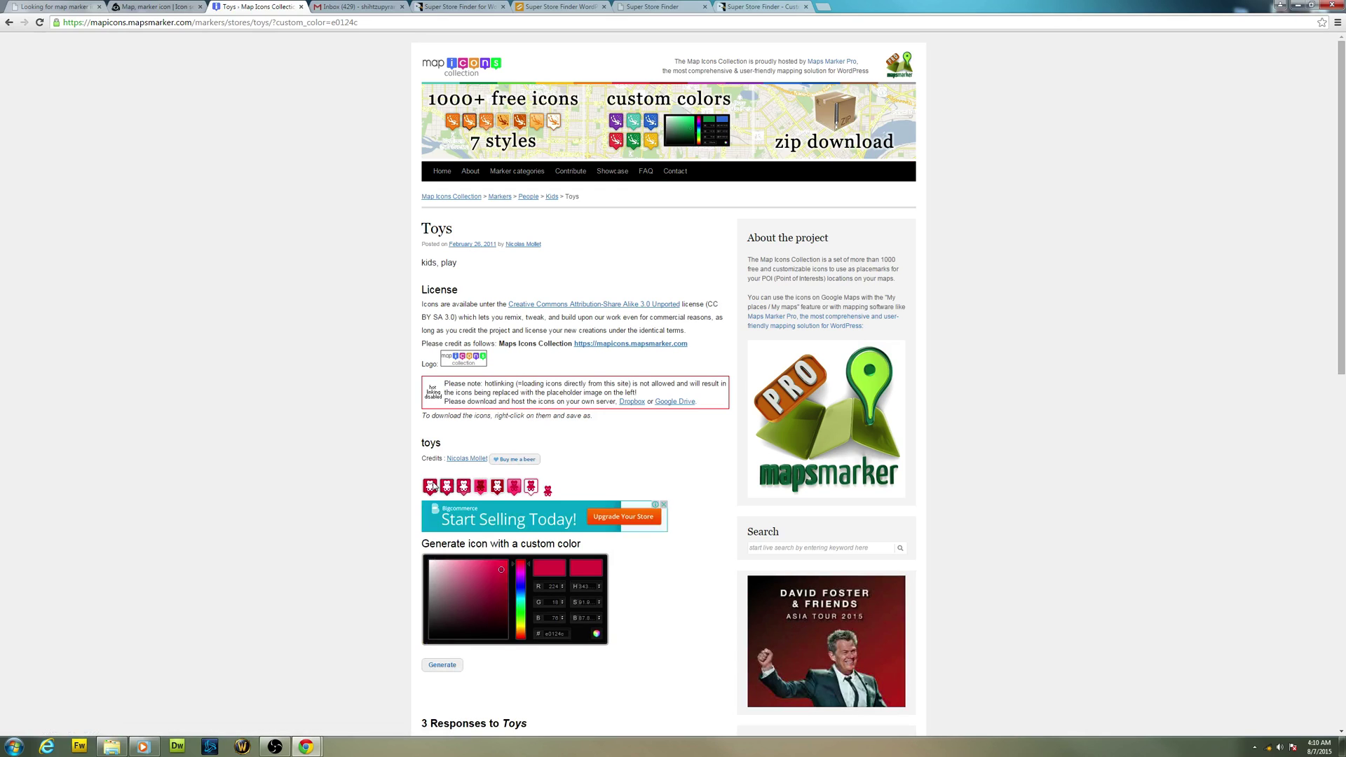
- Save the first crimson toy icon to the Desktop as toys.png
scroll(432, 485, down, 3)
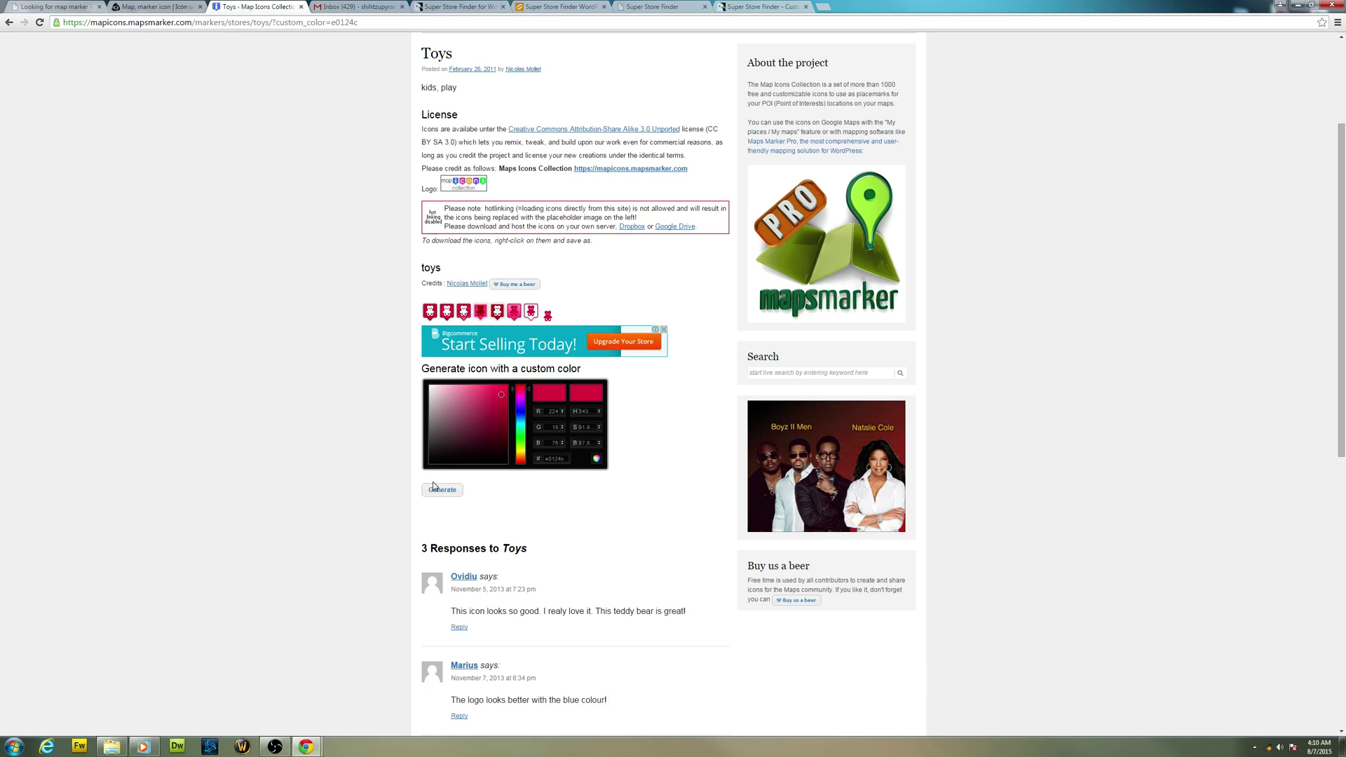
scroll(432, 484, up, 3)
right_click(433, 485)
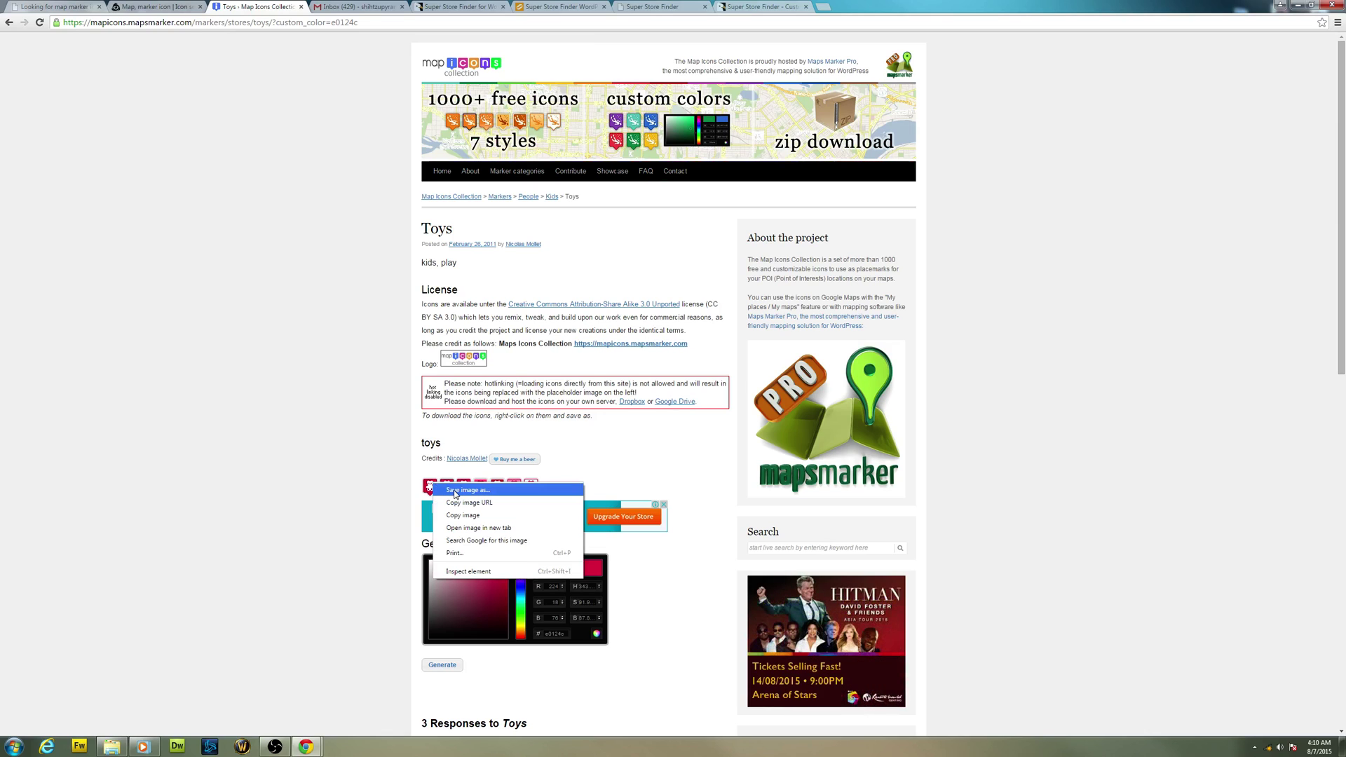
click(456, 492)
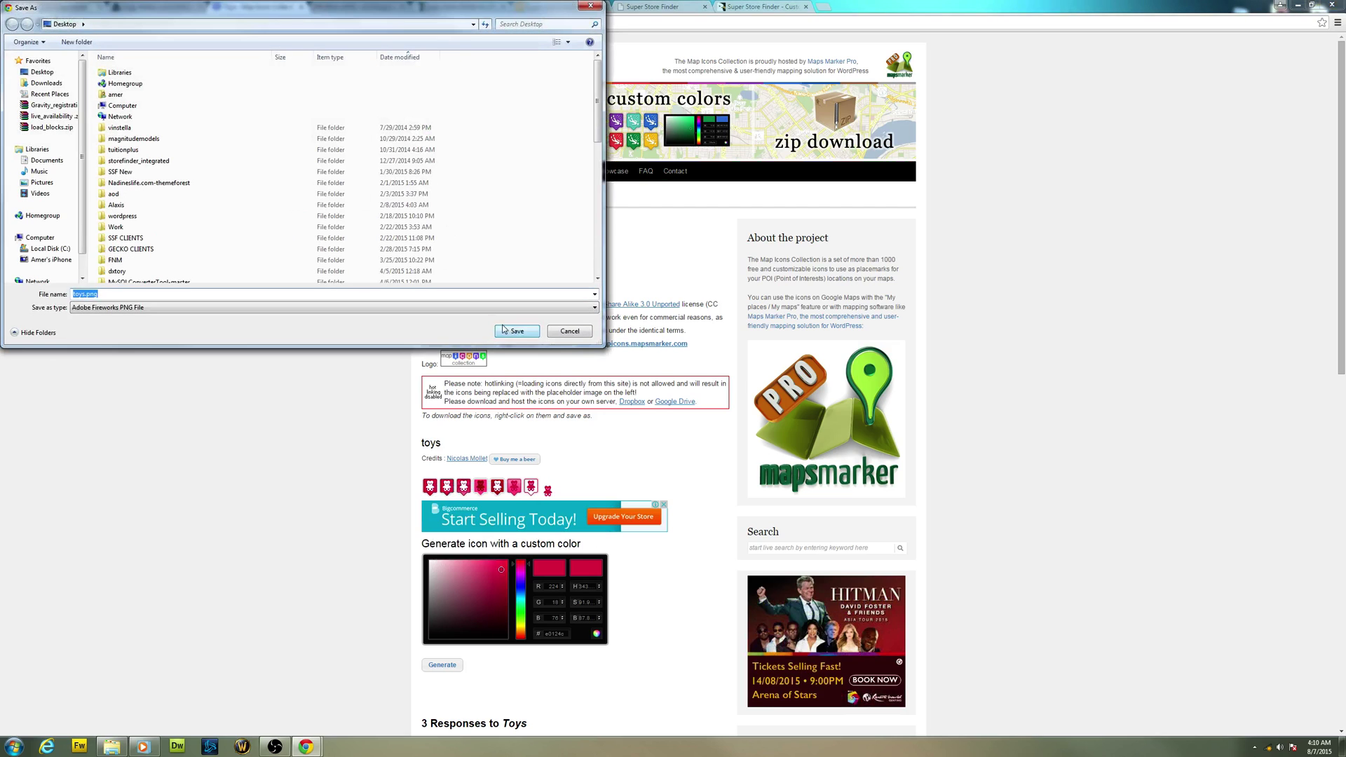
click(516, 331)
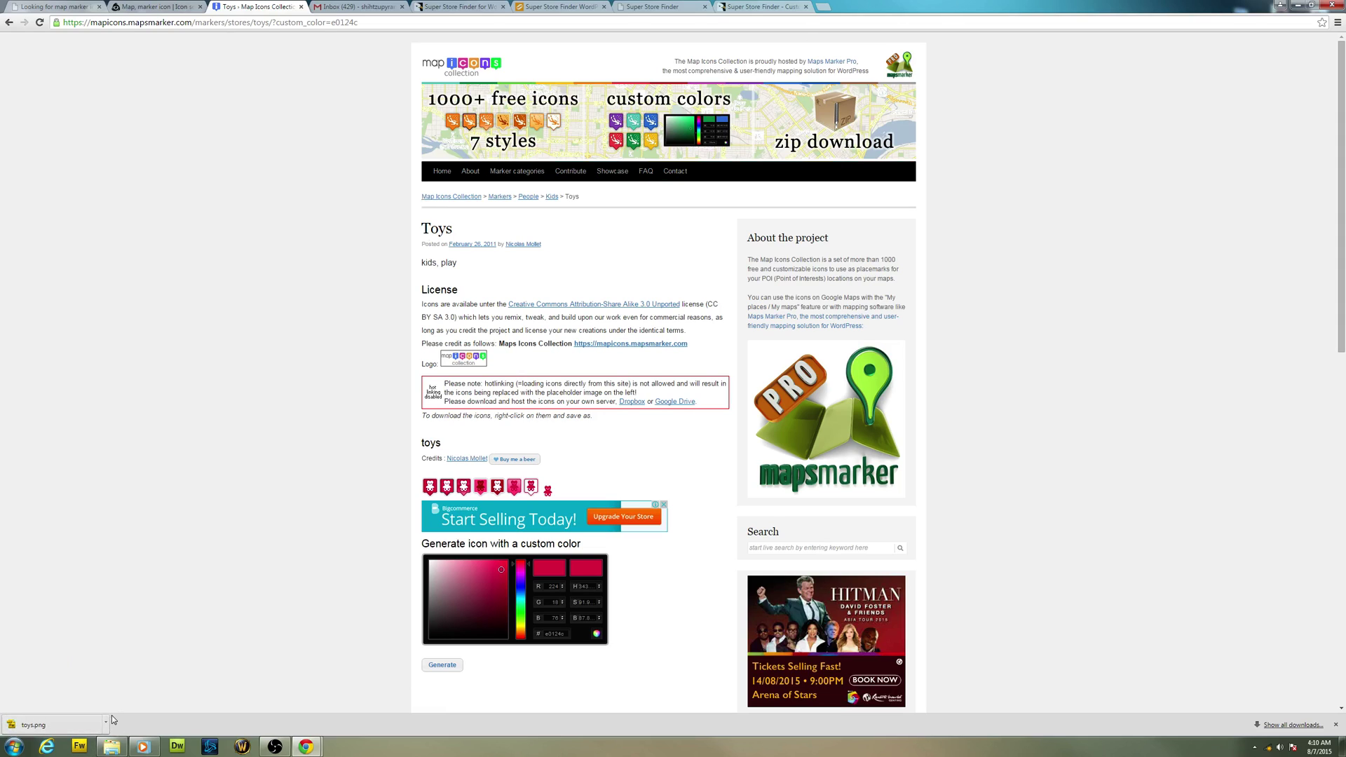
- Open the article's WebIconSet link in a new tab and dismiss the special offer popup
click(154, 6)
click(90, 6)
scroll(387, 236, down, 5)
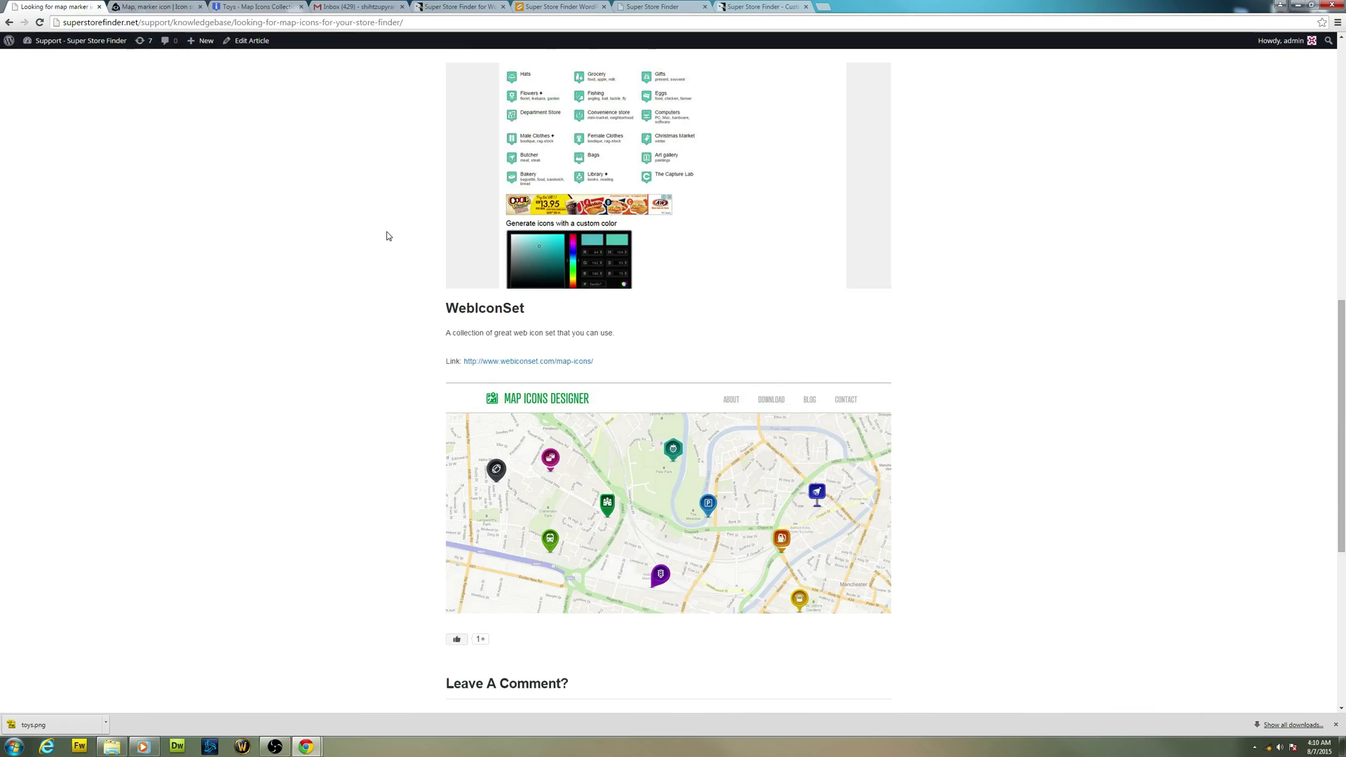
right_click(537, 363)
click(554, 370)
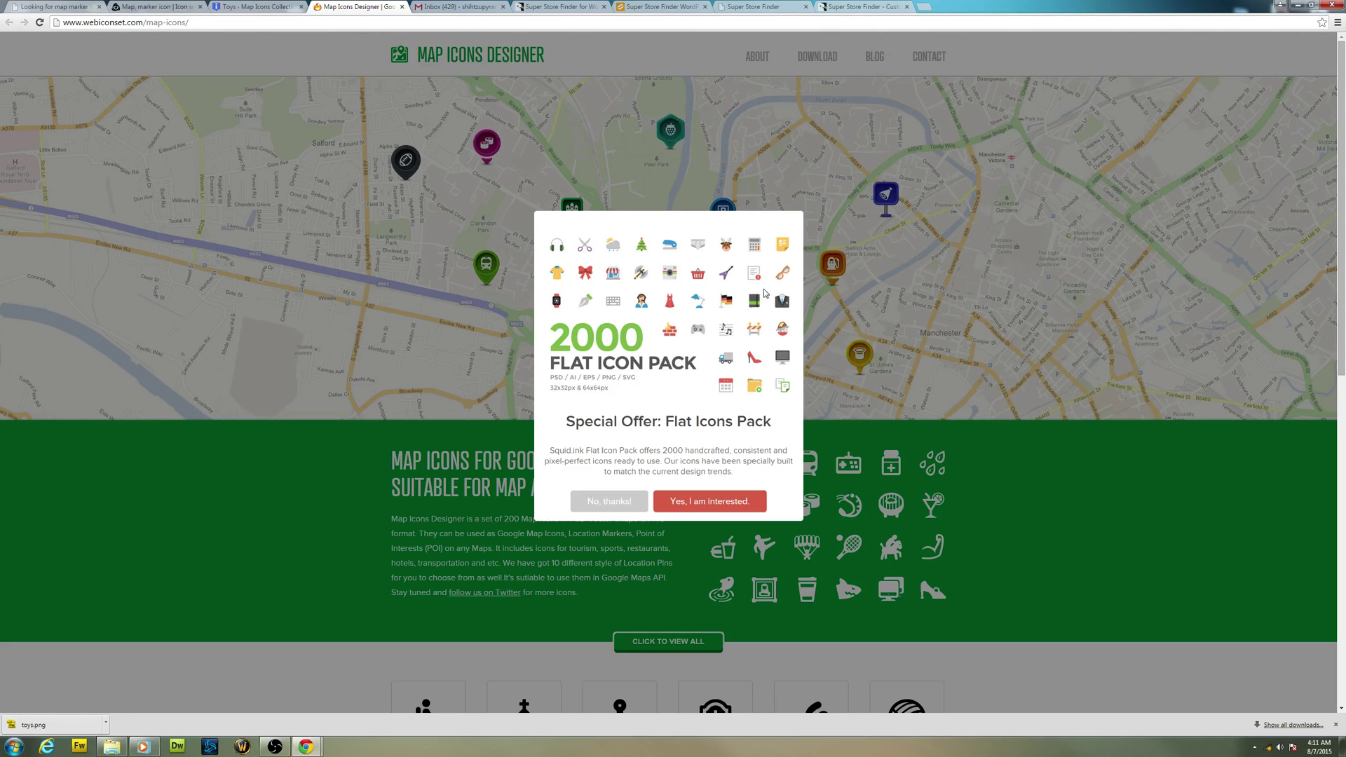
click(633, 500)
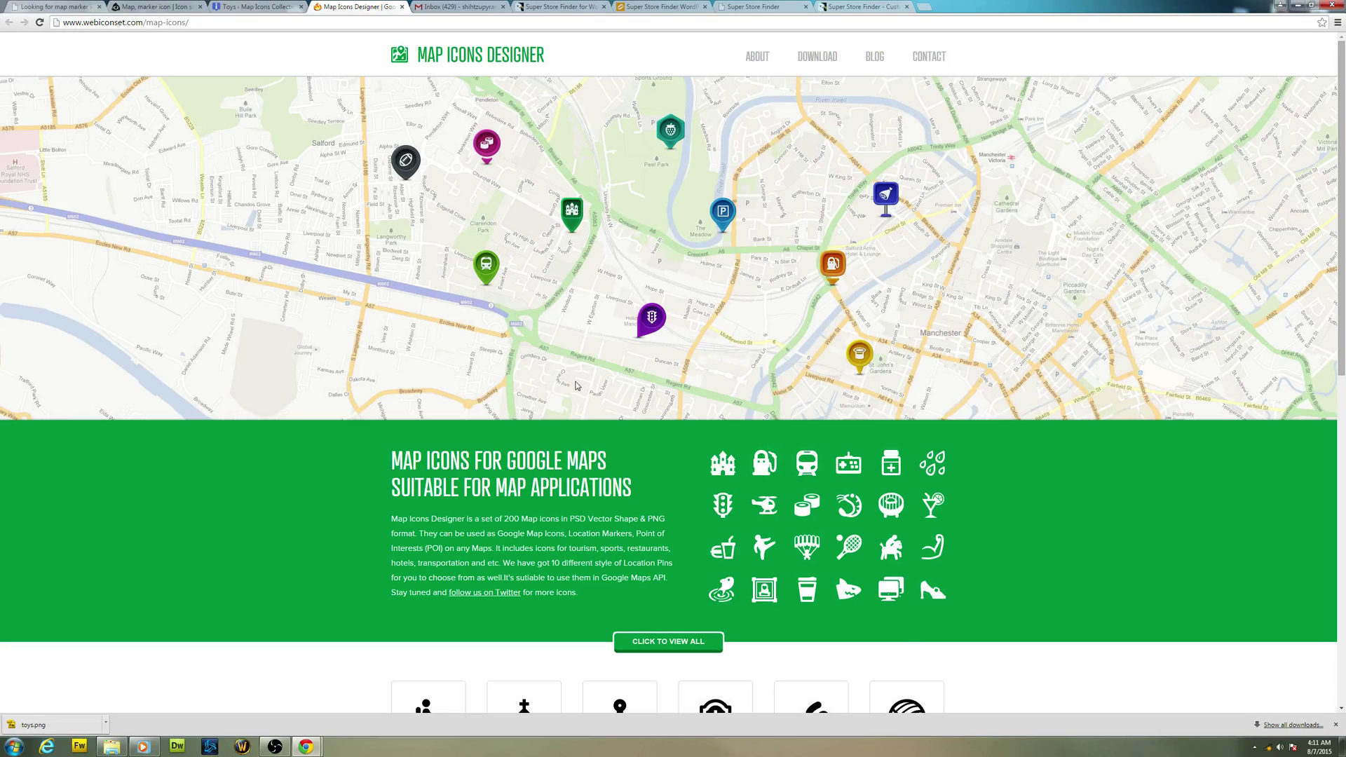
- Scroll through the 200 map icons and ten coloured location pins, then back up
scroll(650, 284, down, 10)
scroll(650, 284, up, 10)
scroll(771, 270, down, 2)
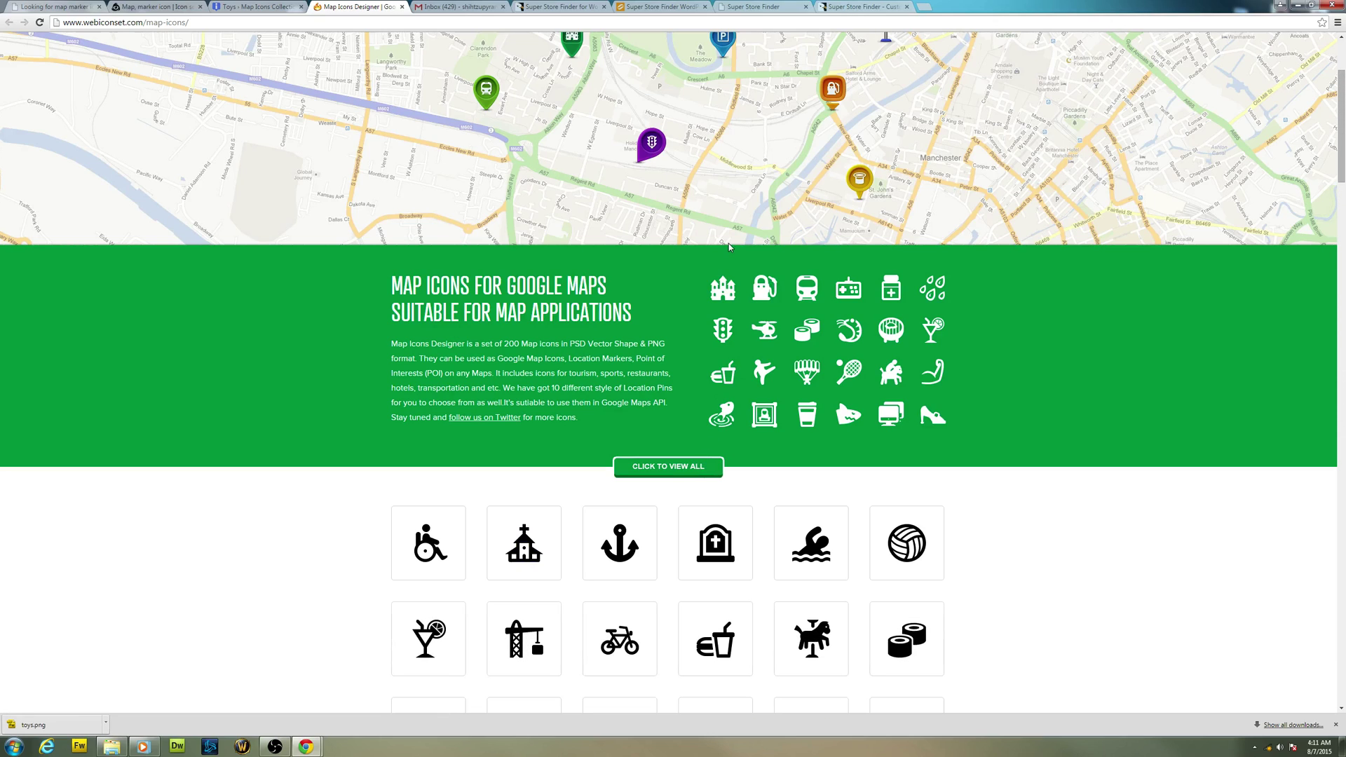
scroll(729, 243, up, 3)
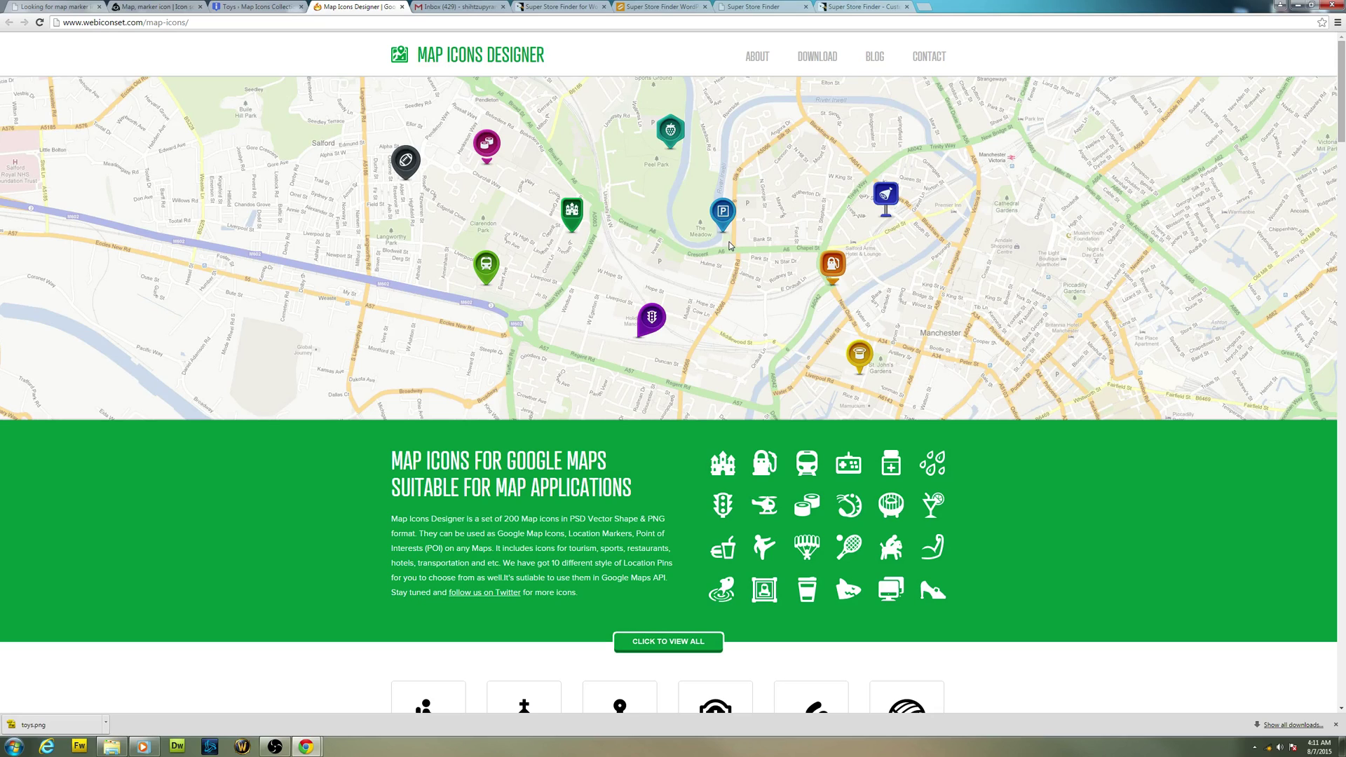
scroll(729, 245, down, 10)
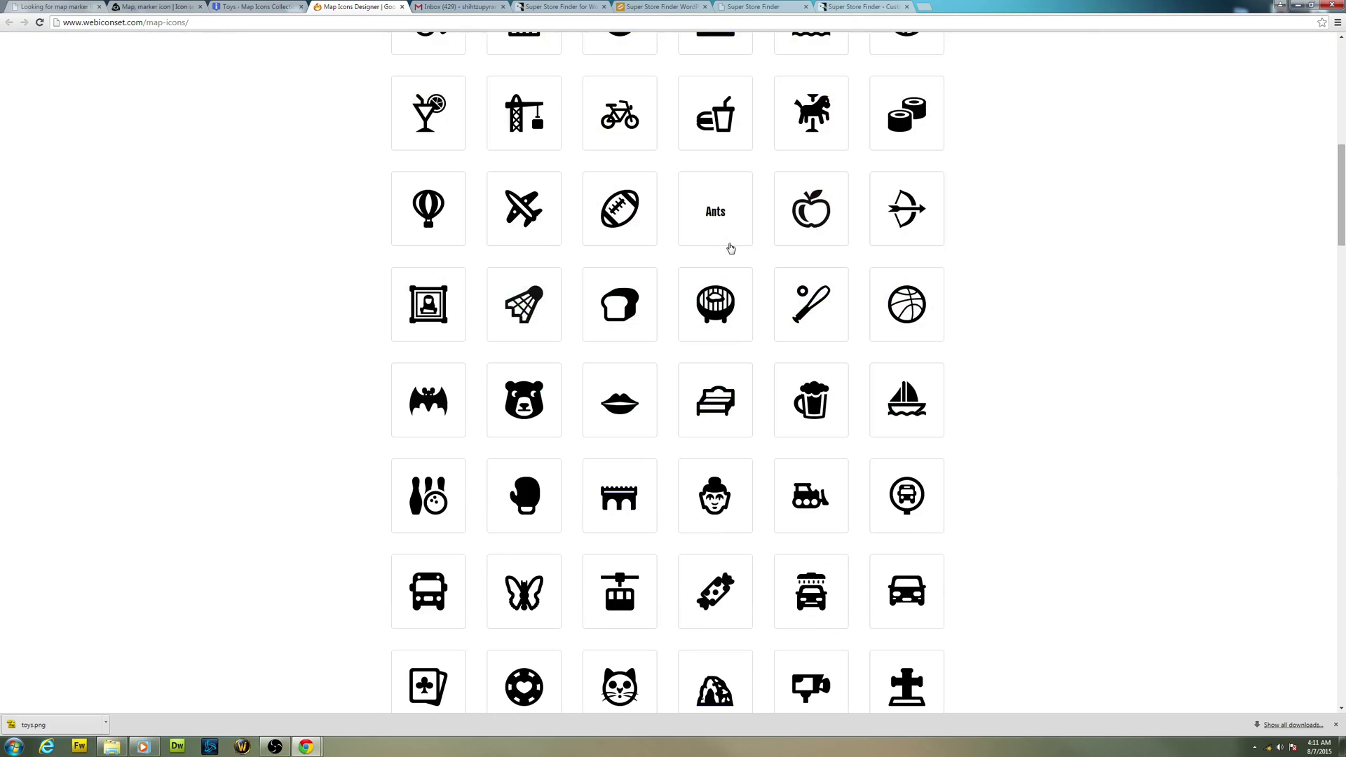
scroll(730, 246, up, 3)
scroll(730, 253, down, 15)
scroll(731, 265, up, 4)
scroll(733, 267, down, 15)
scroll(736, 268, down, 5)
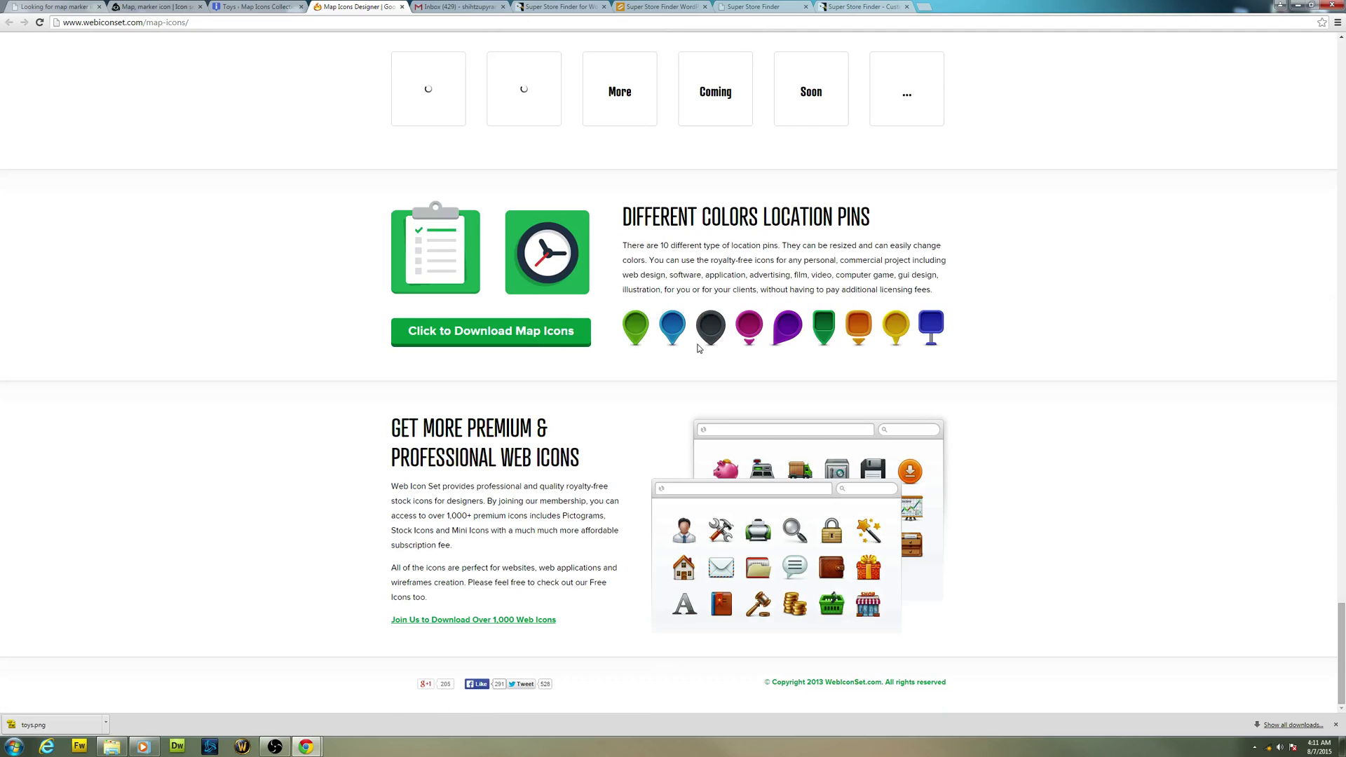
scroll(698, 348, up, 20)
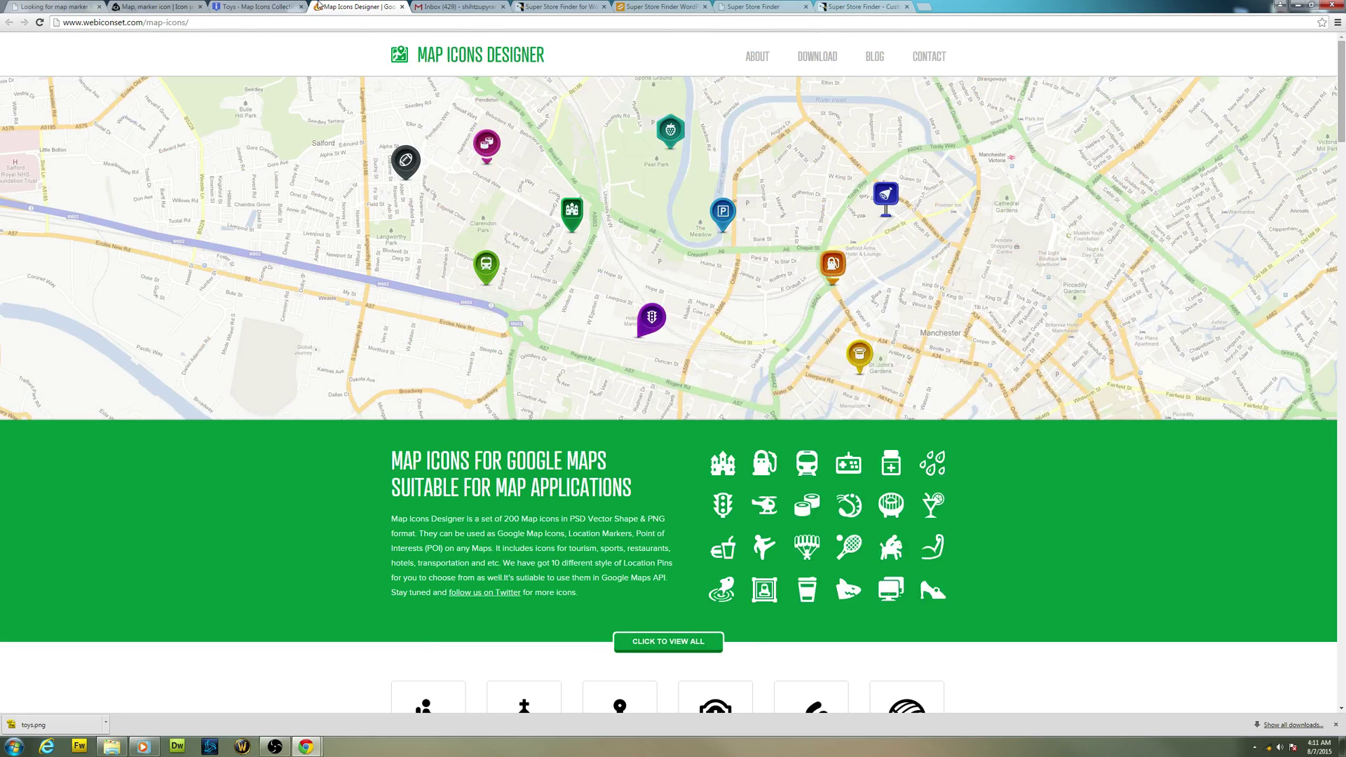
- Copy the demo site's address and load its wp-admin login page in a new tab
click(694, 7)
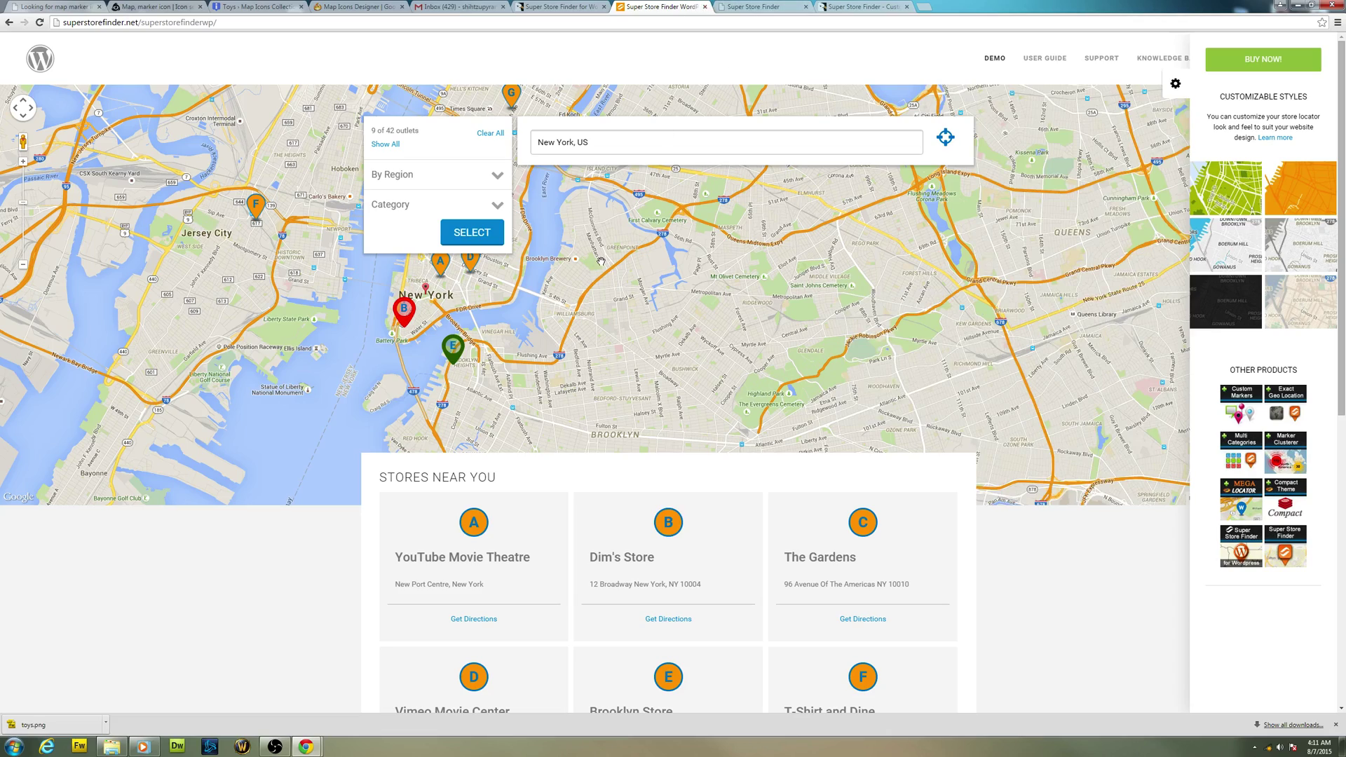
click(776, 7)
key(ctrl+l)
key(ctrl+c)
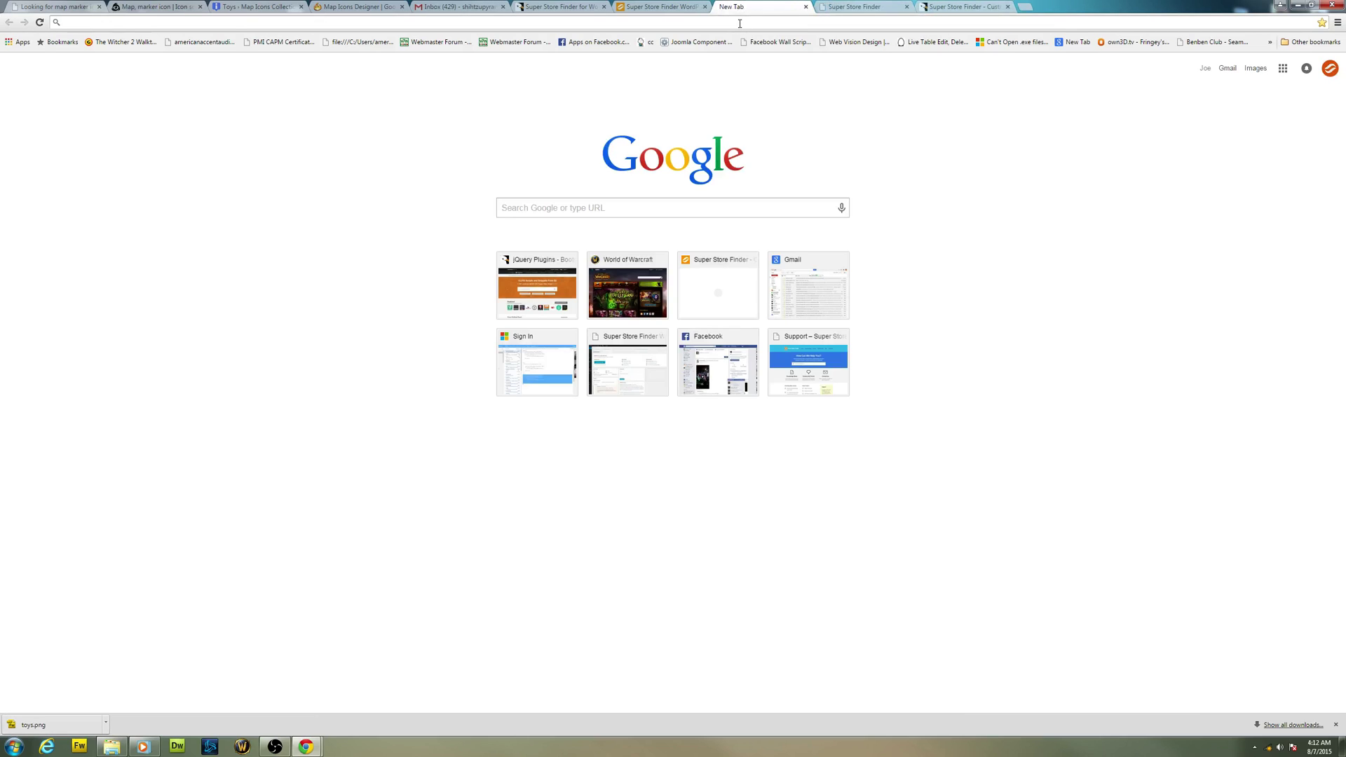
key(ctrl+v)
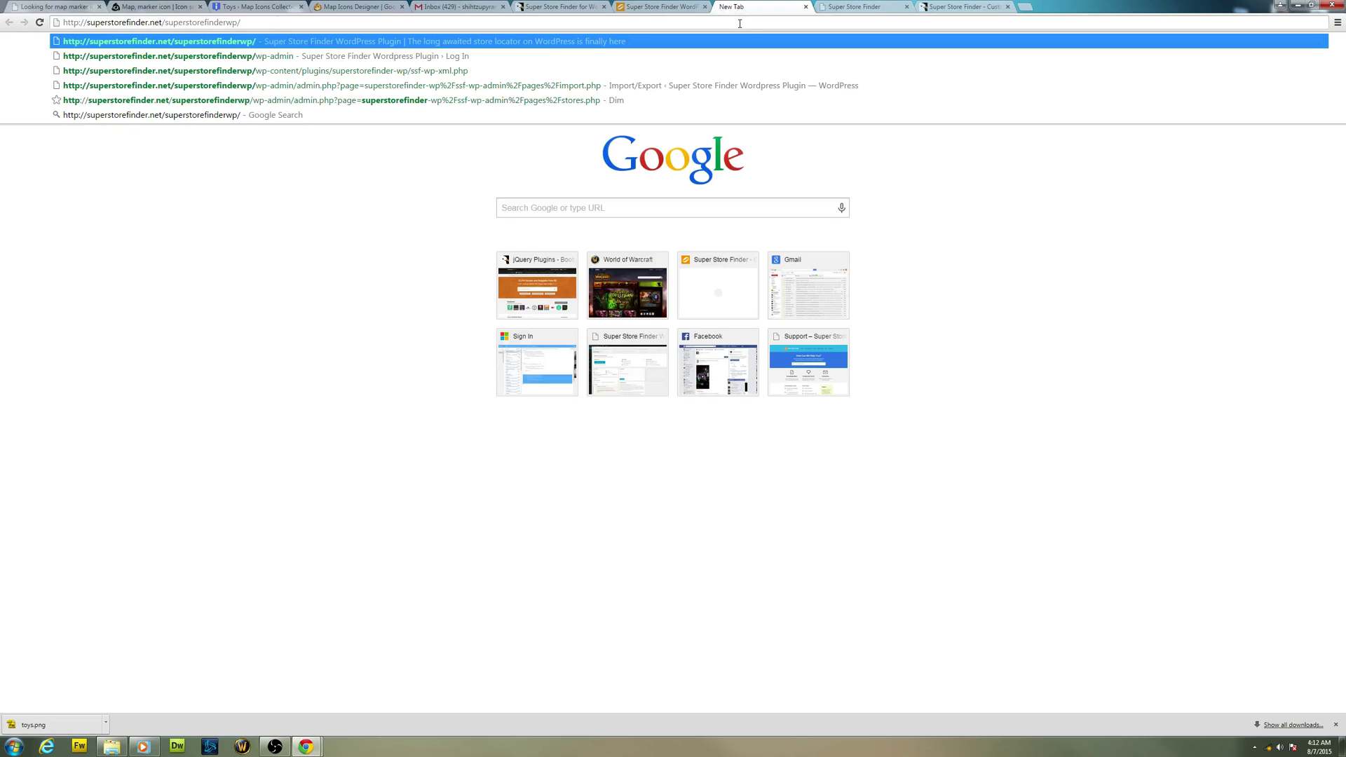
text(wp-admin)
key(Return)
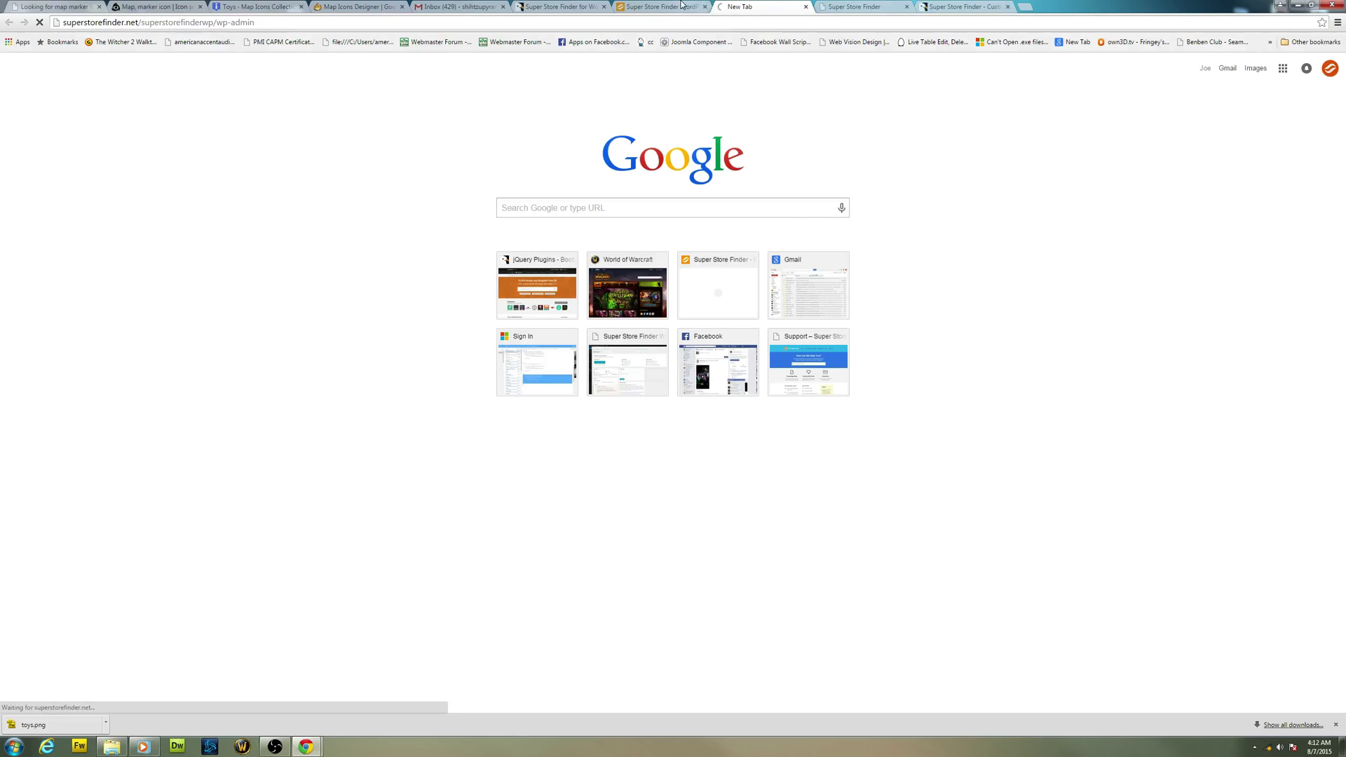
- Review the demo pages, then log in and open the Super Store Finder admin
click(681, 5)
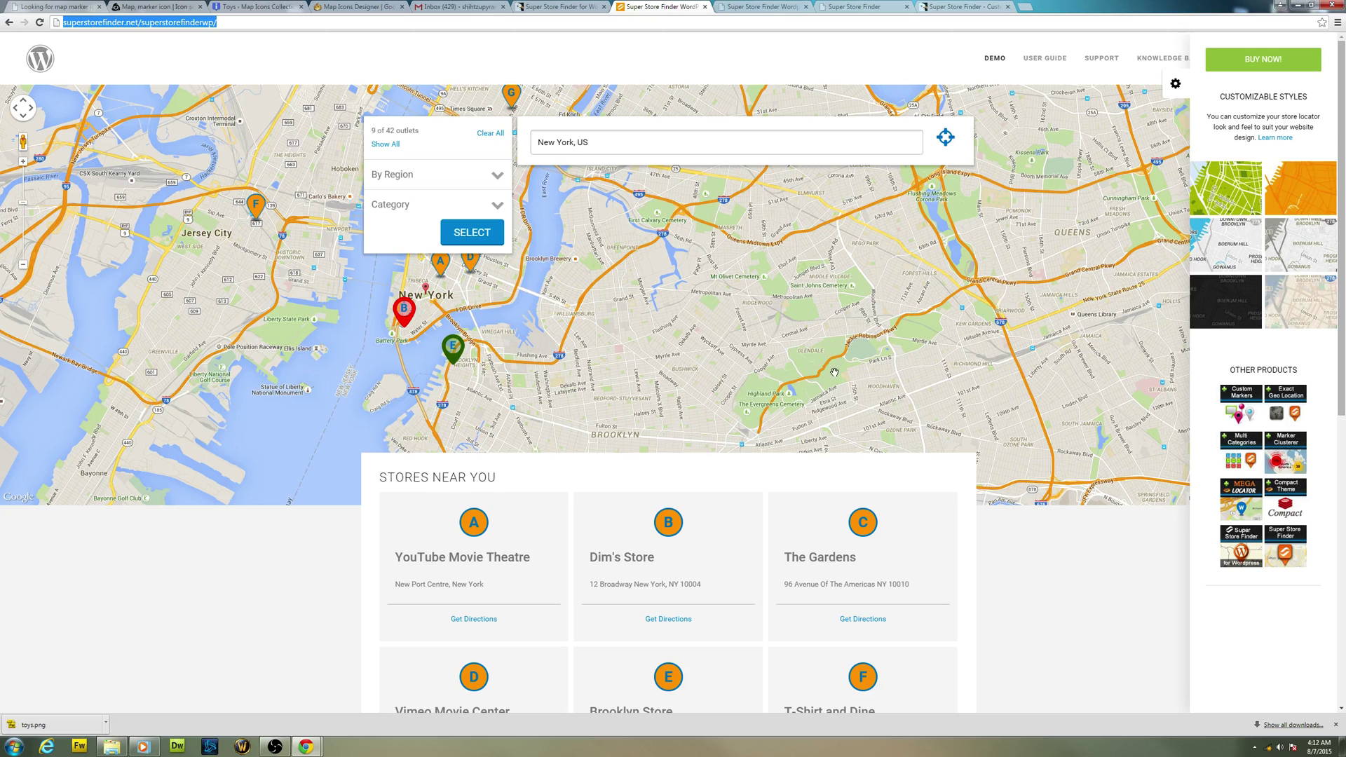
scroll(835, 372, down, 3)
scroll(834, 373, up, 3)
click(946, 4)
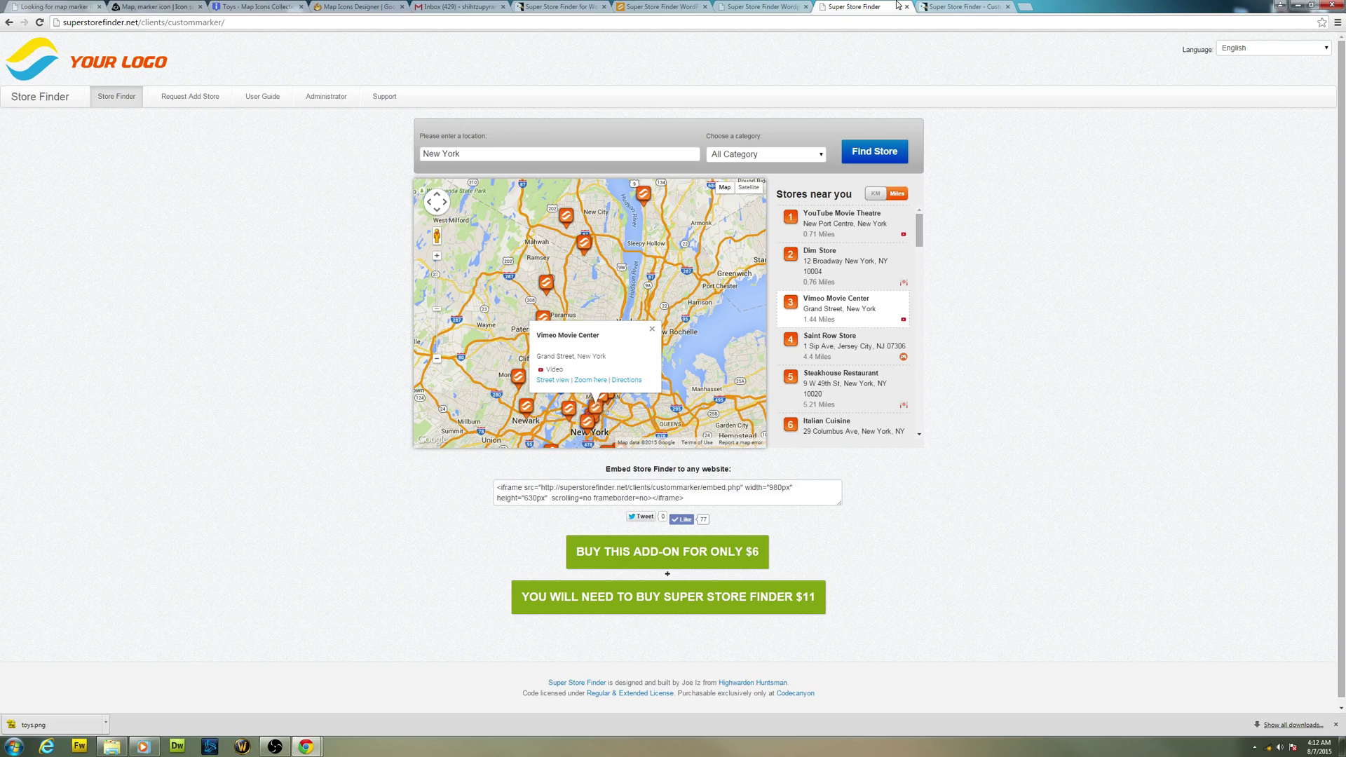
click(787, 3)
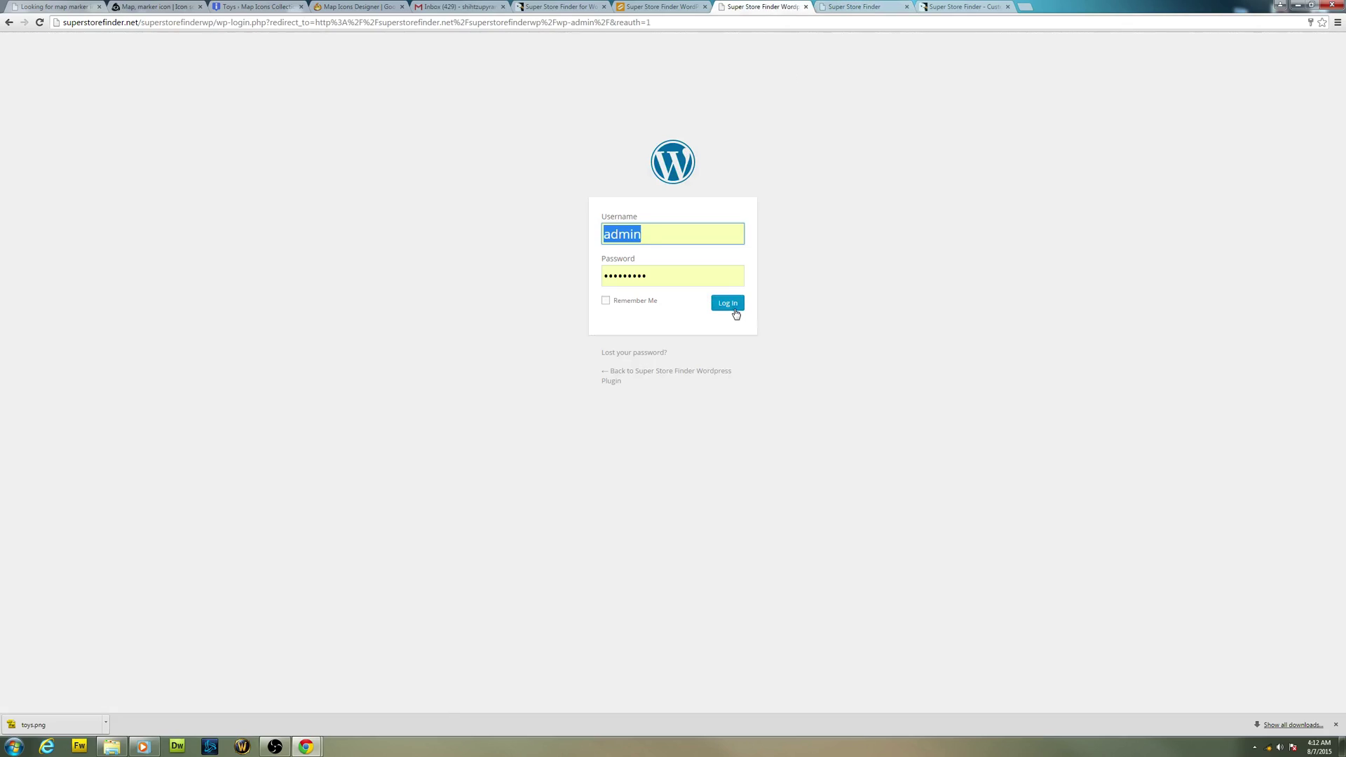
click(735, 310)
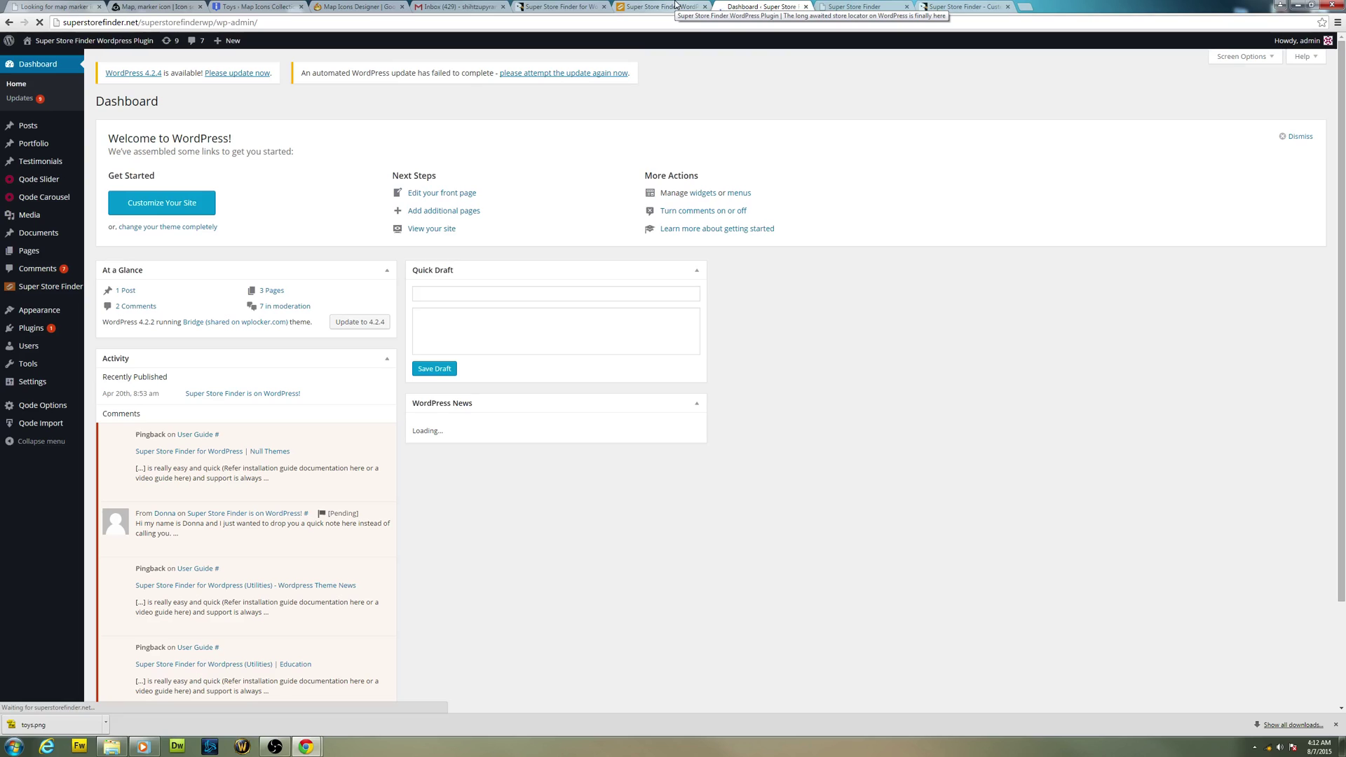
click(52, 285)
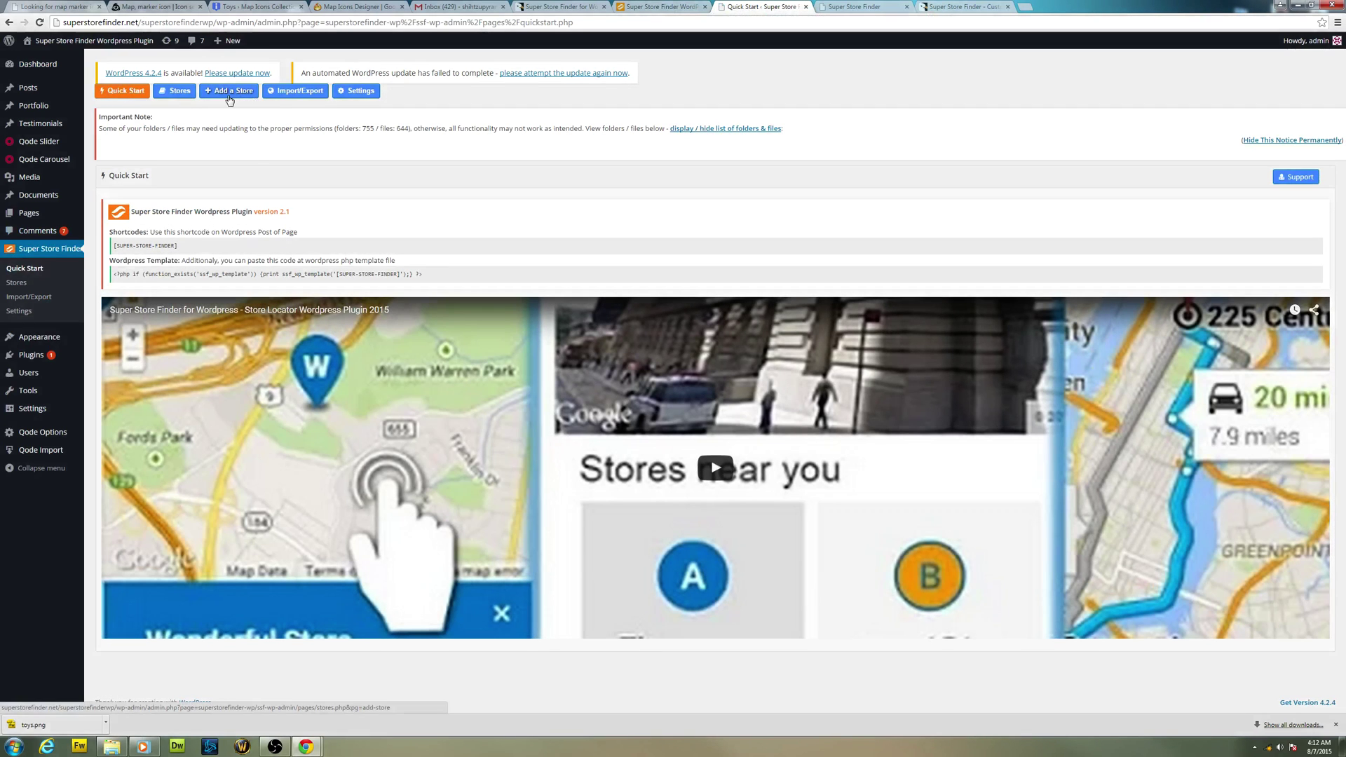
- Open the Stores list and check T-Shirt and Dine's details on the locator demo
click(182, 97)
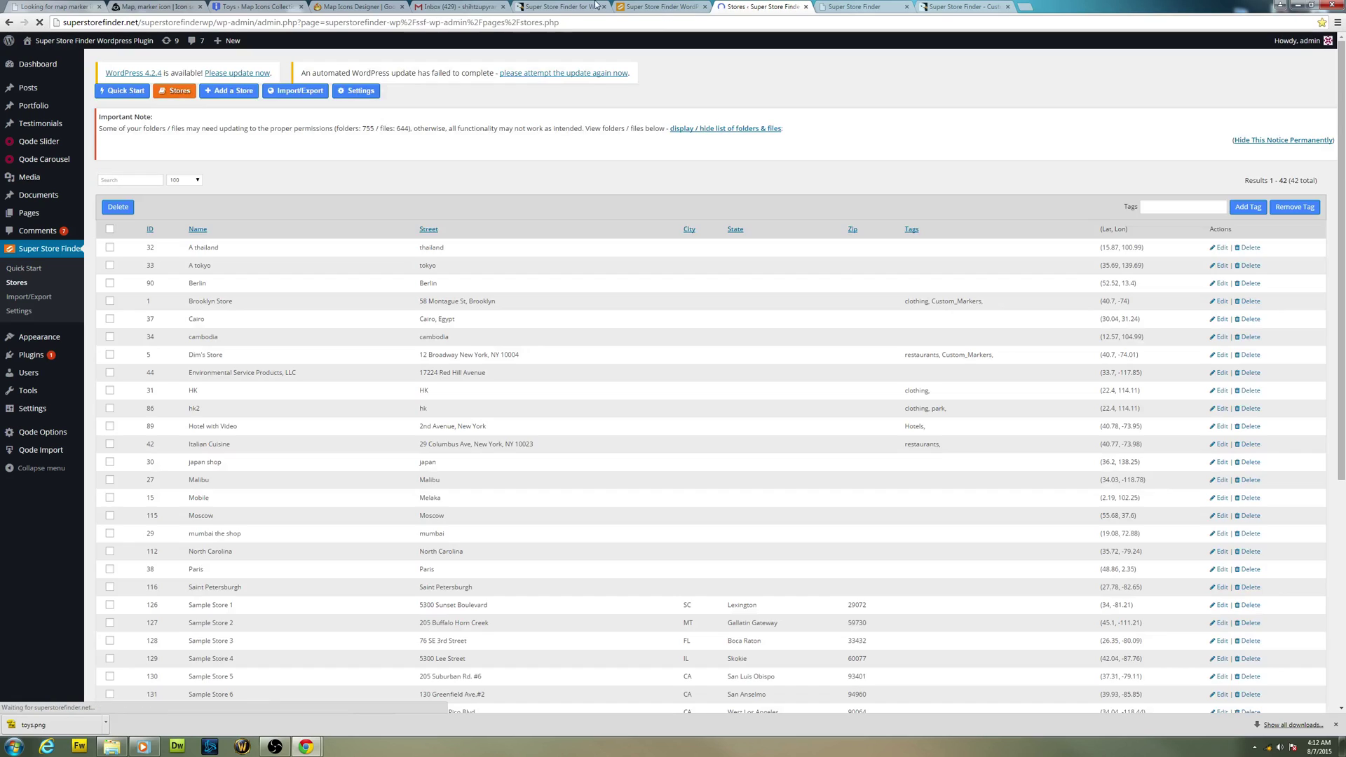
key(ctrl+shift+Tab)
click(264, 202)
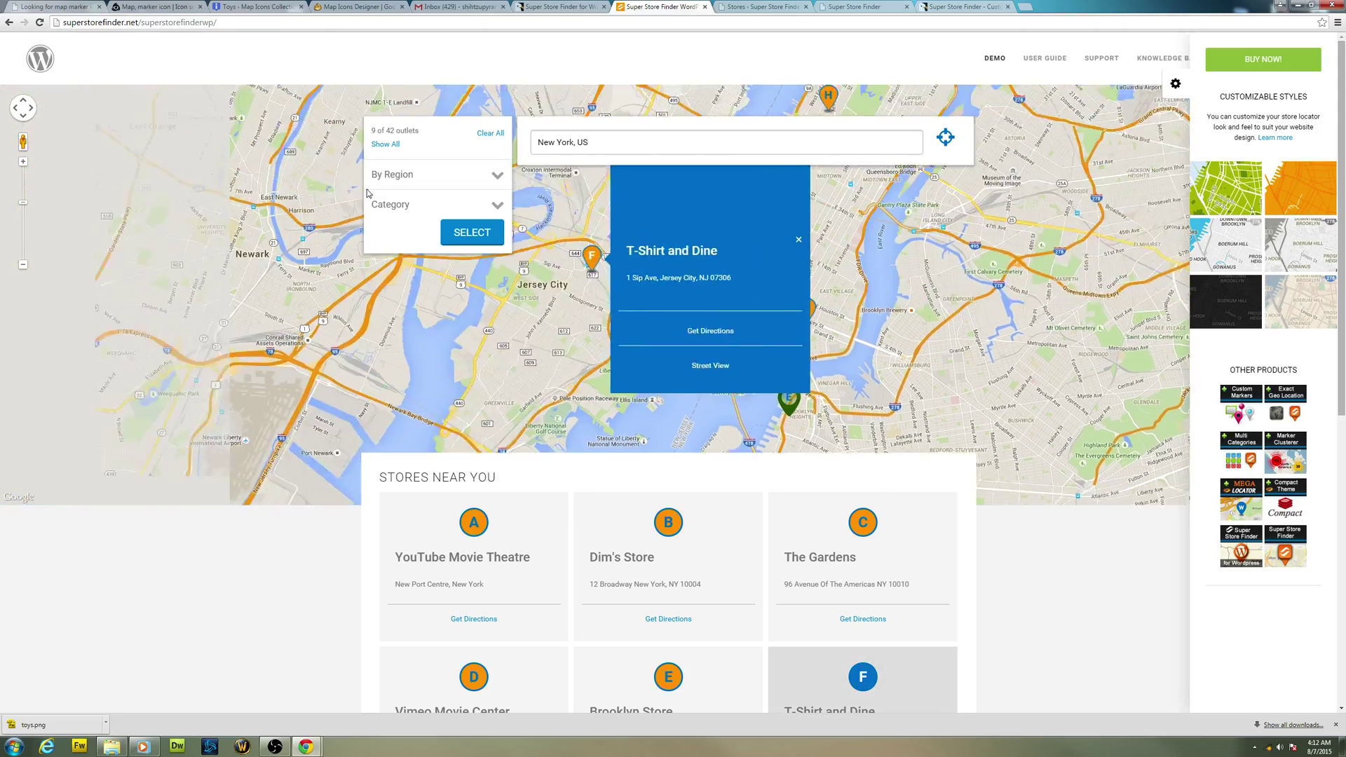
scroll(412, 214, down, 3)
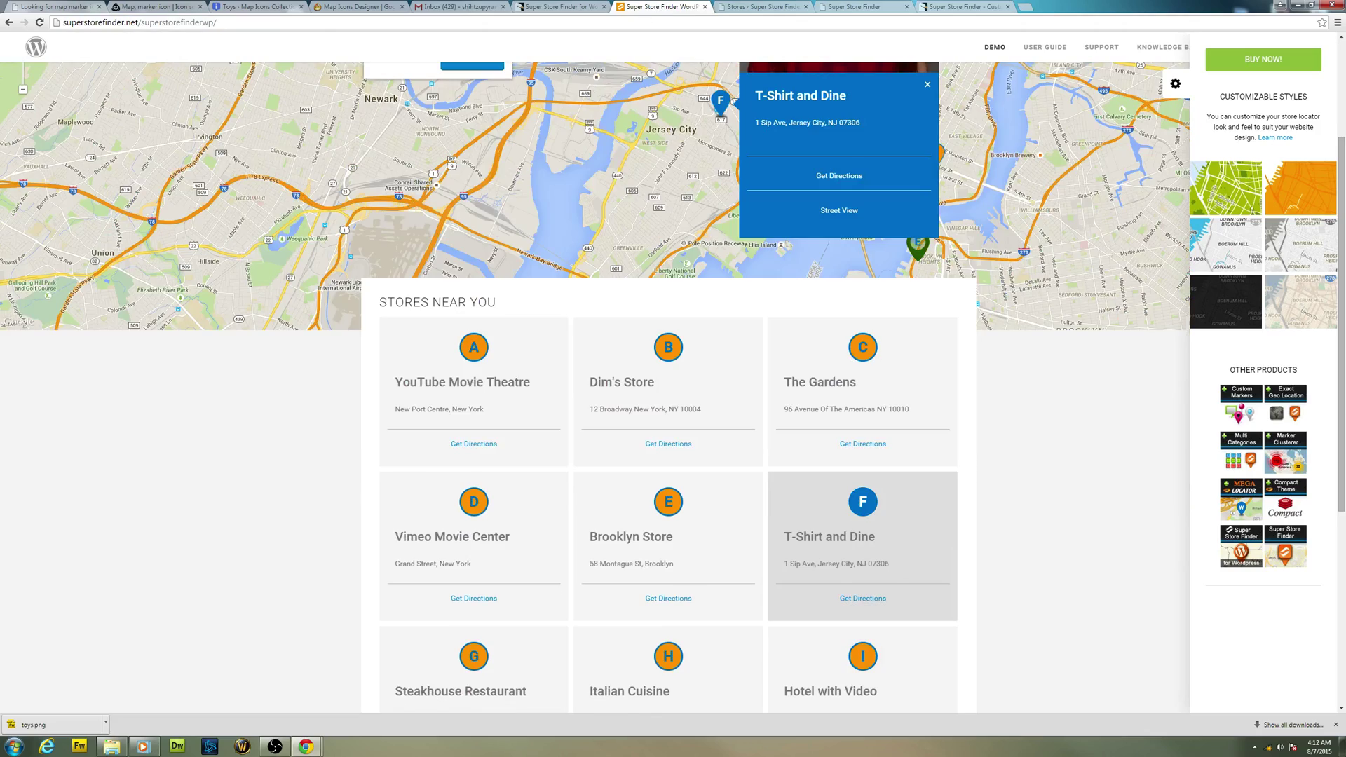
scroll(673, 280, up, 3)
click(772, 7)
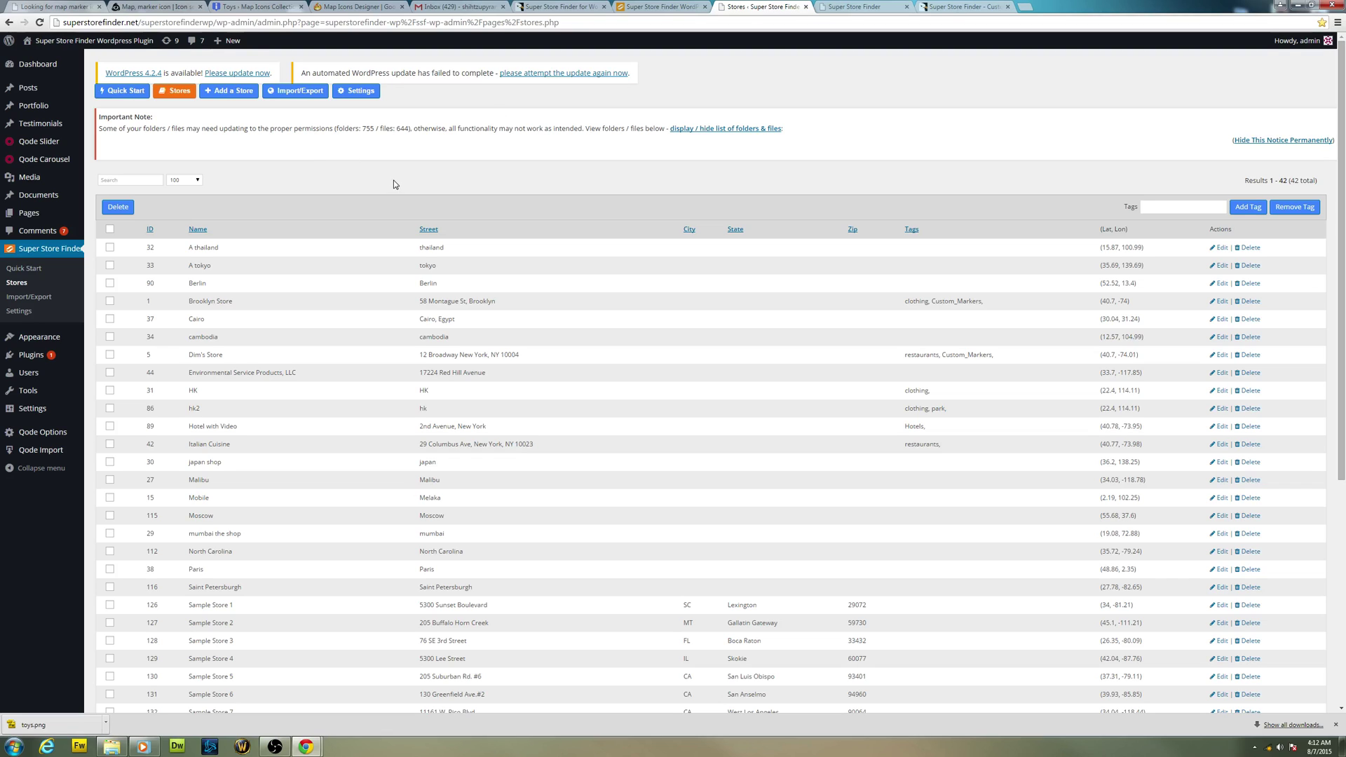
- Search the stores for 'T-shirt' and open T-Shirt and Dine's edit form at Custom Marker
click(146, 180)
text(T-shirt)
key(Return)
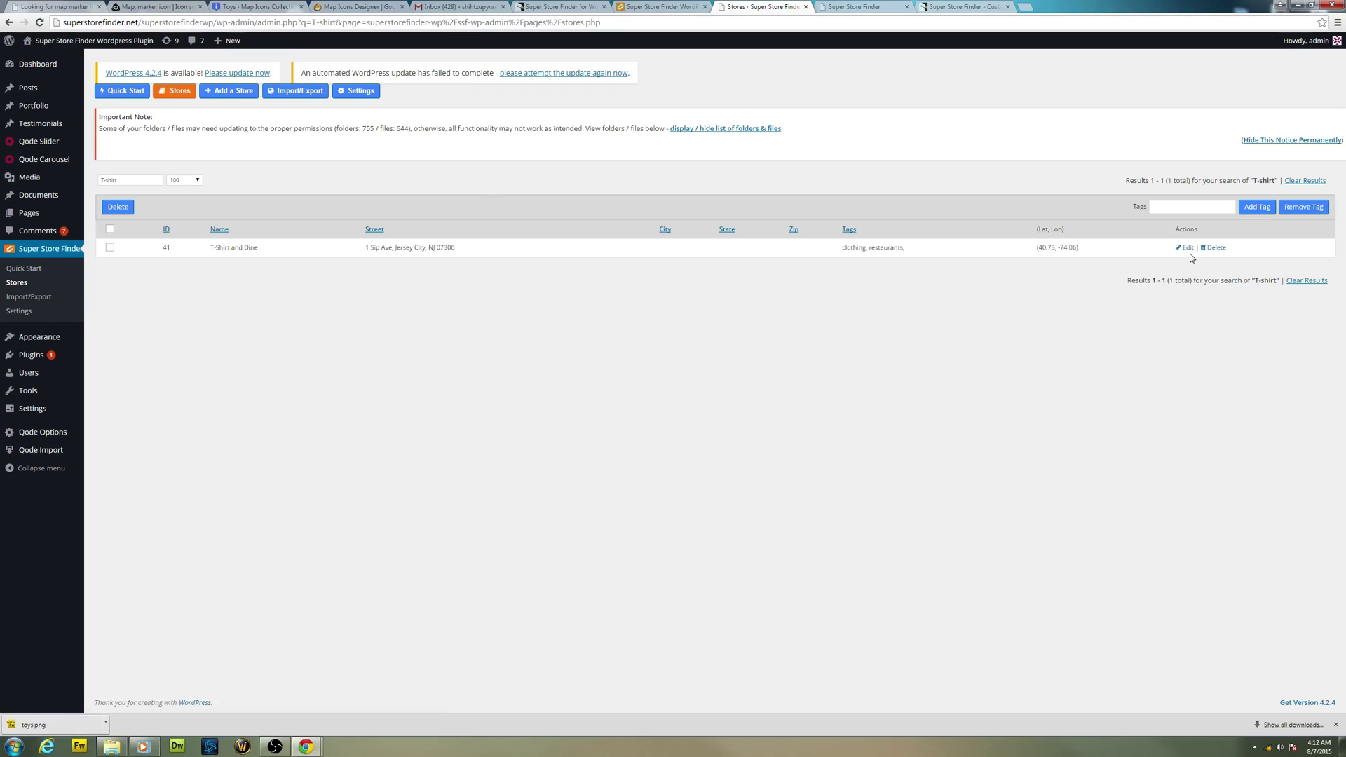
click(1185, 248)
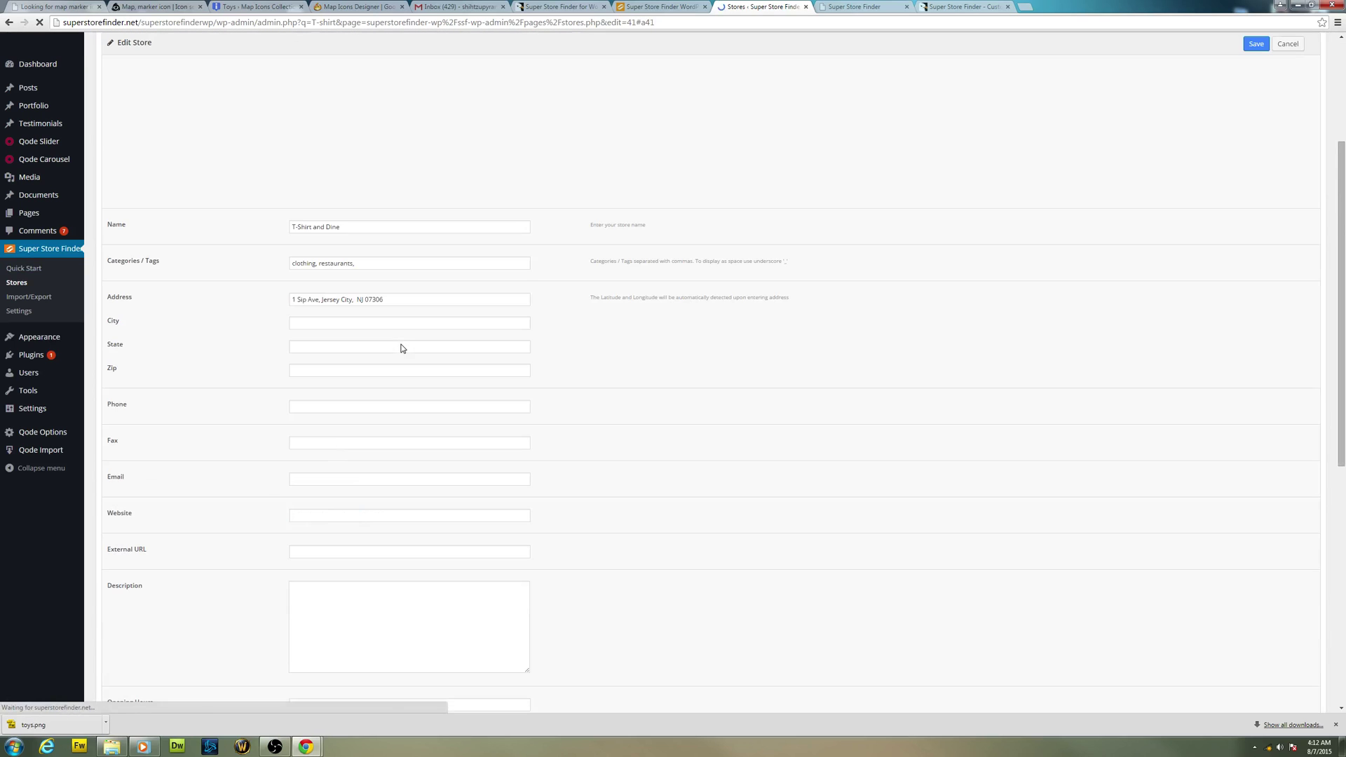
scroll(402, 348, down, 7)
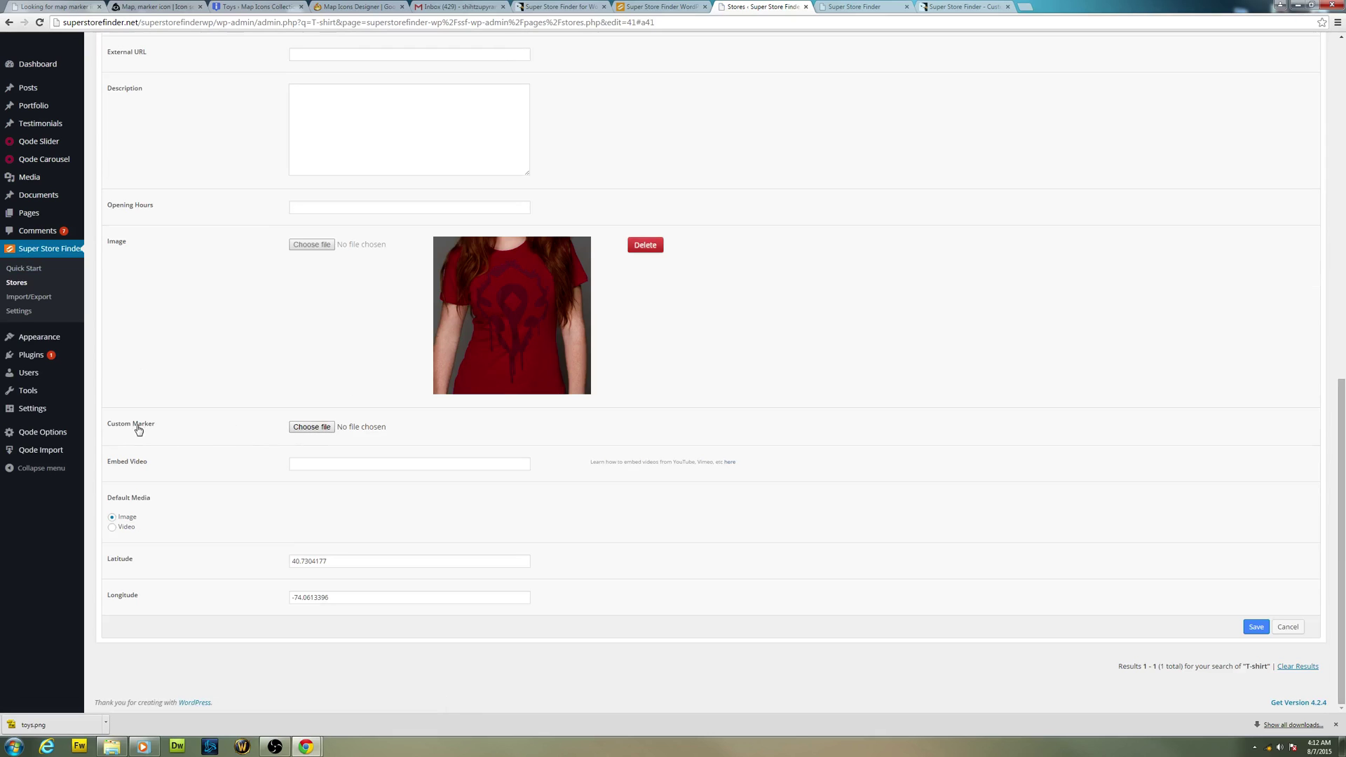
- Choose toys.png from the Desktop as T-Shirt and Dine's Custom Marker and save the store
click(313, 428)
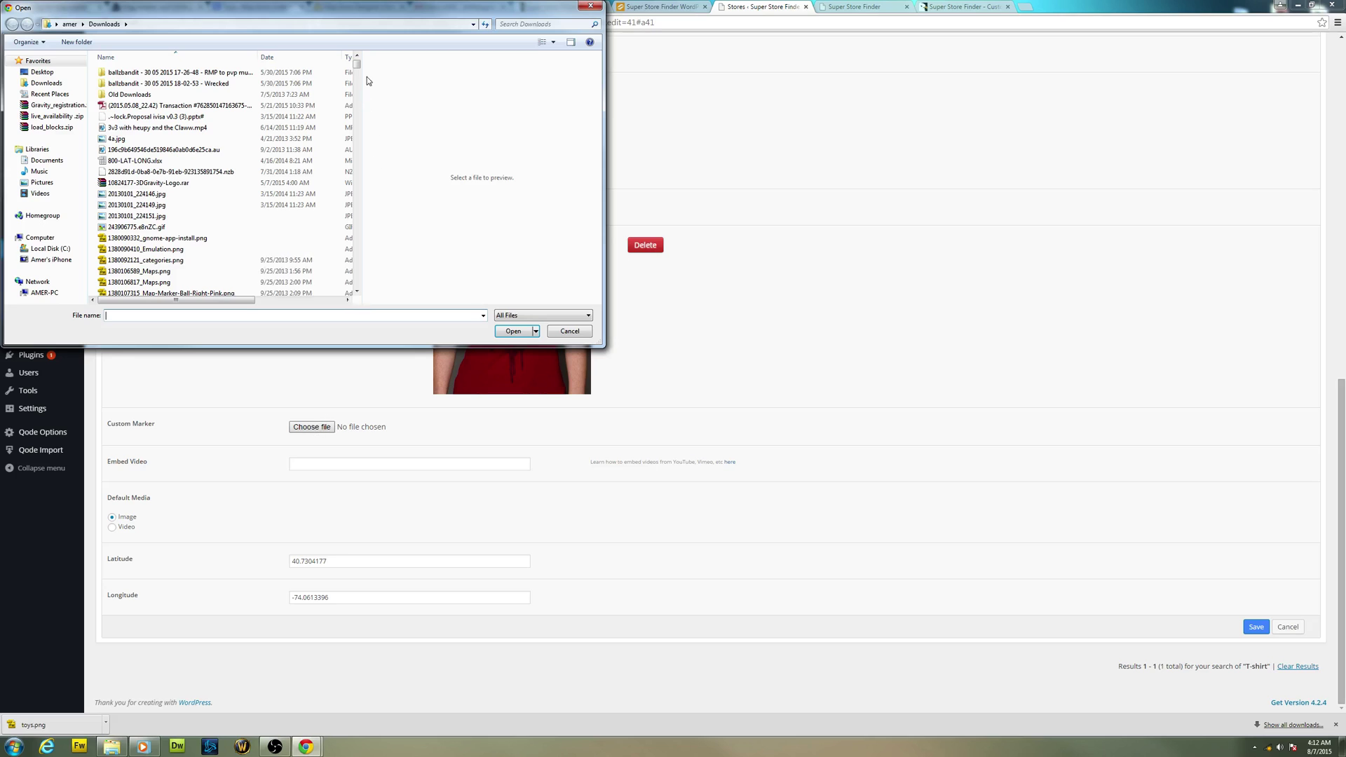
drag(360, 61, 355, 295)
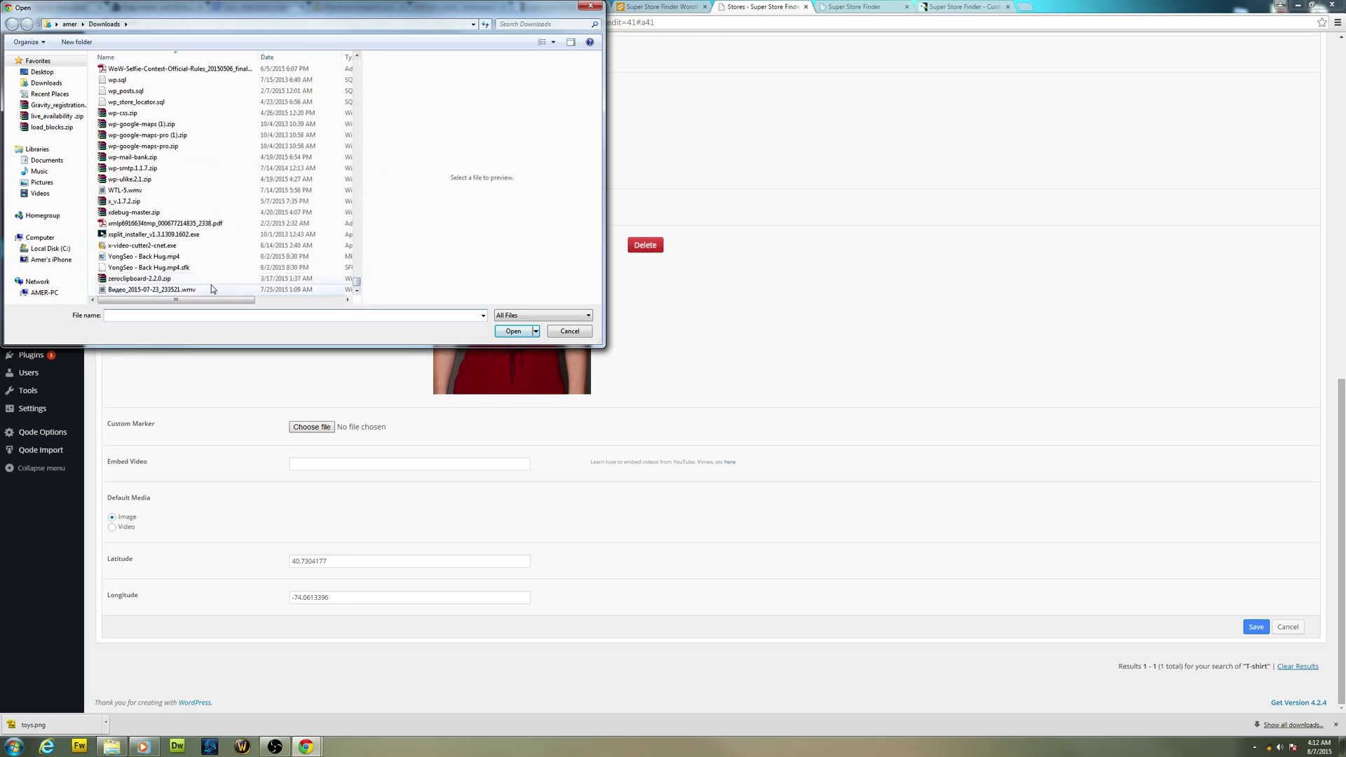
click(35, 71)
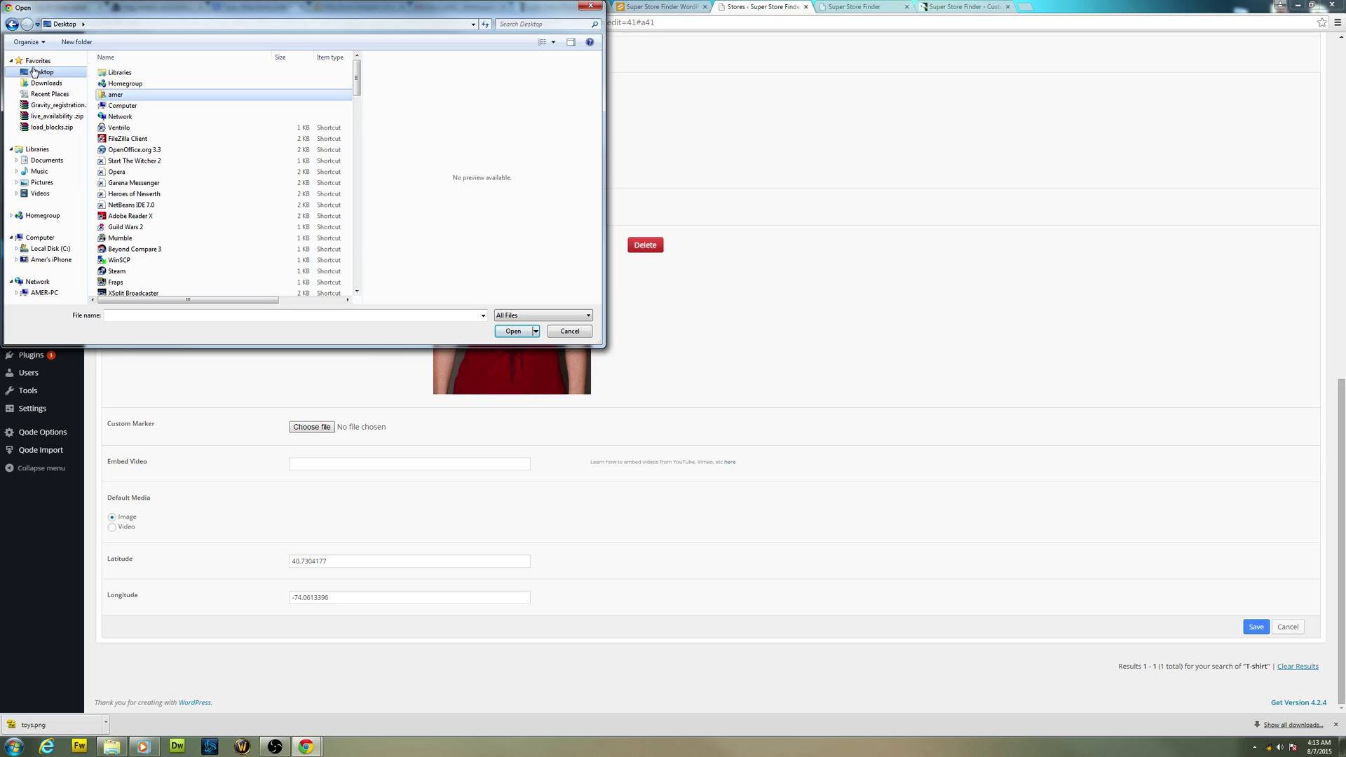
click(40, 82)
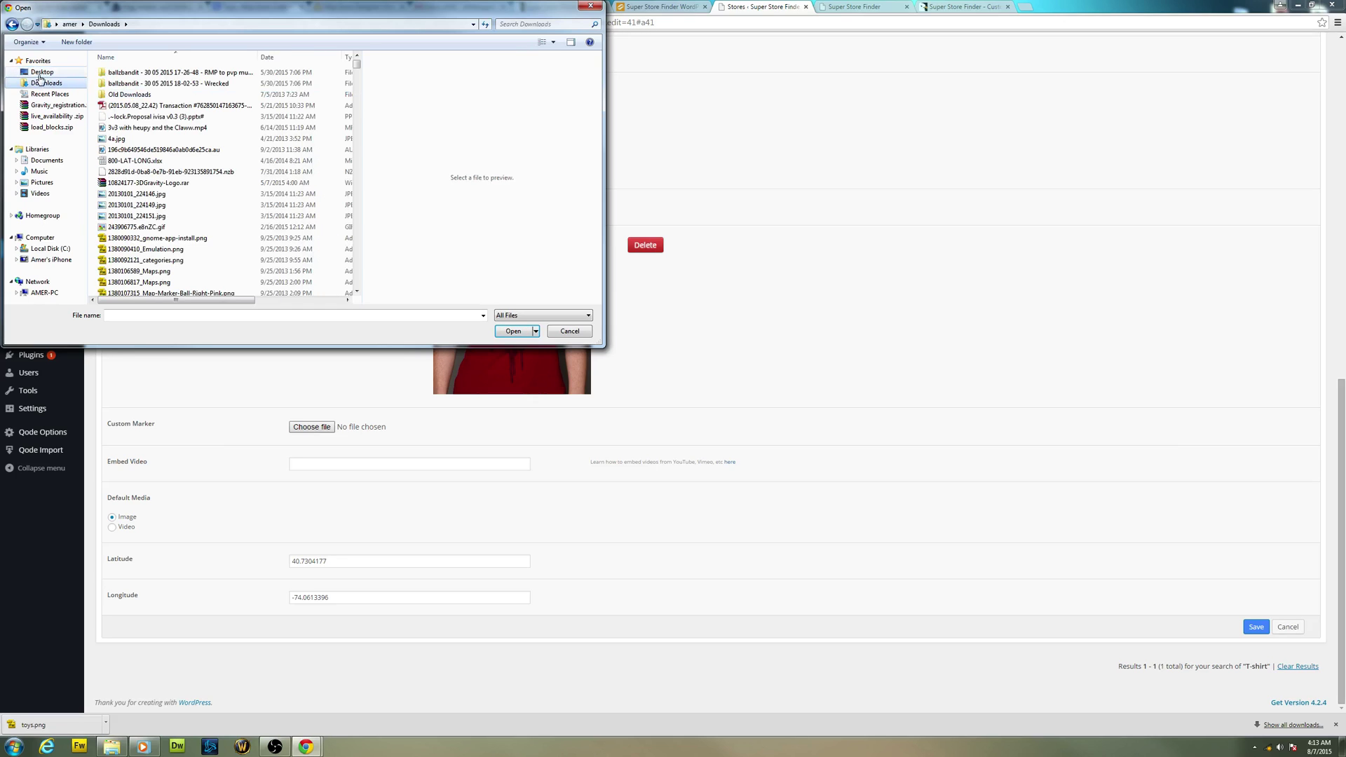
click(40, 73)
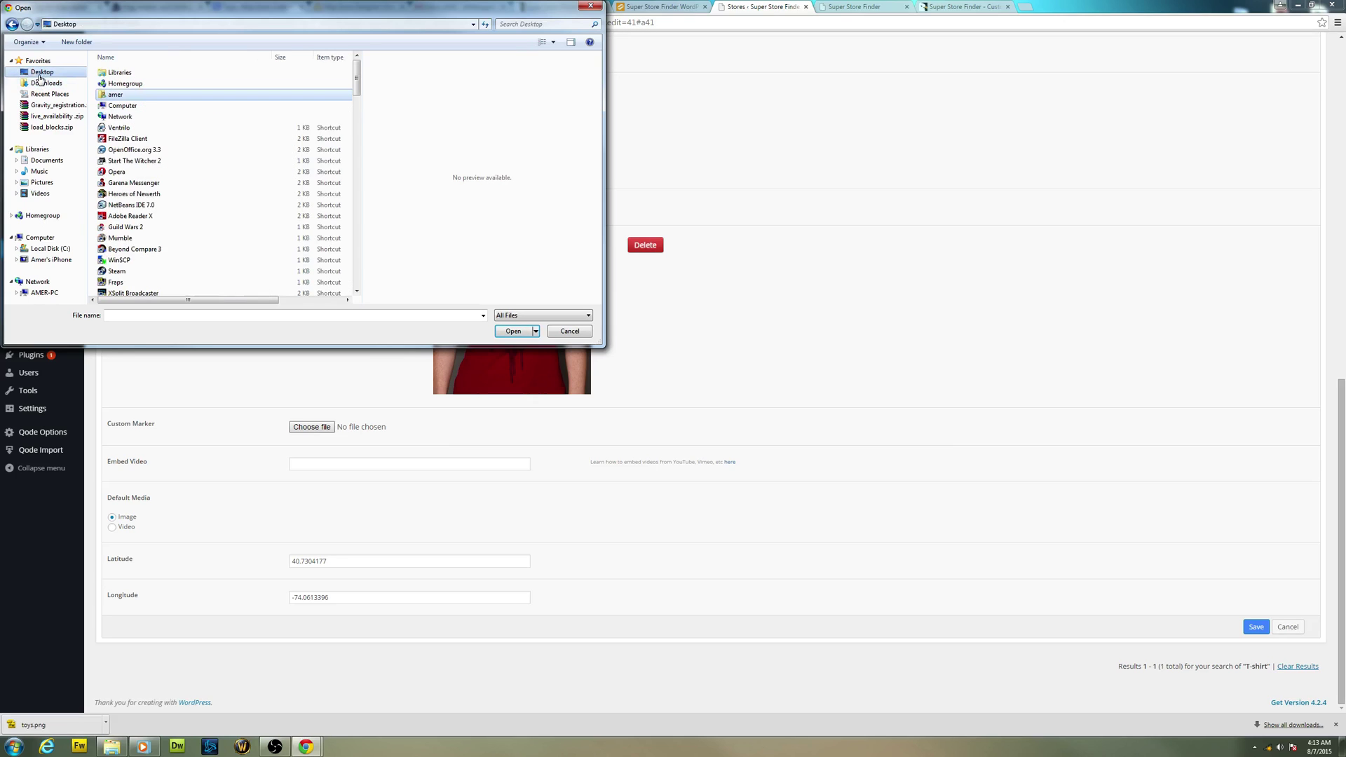
scroll(343, 280, down, 15)
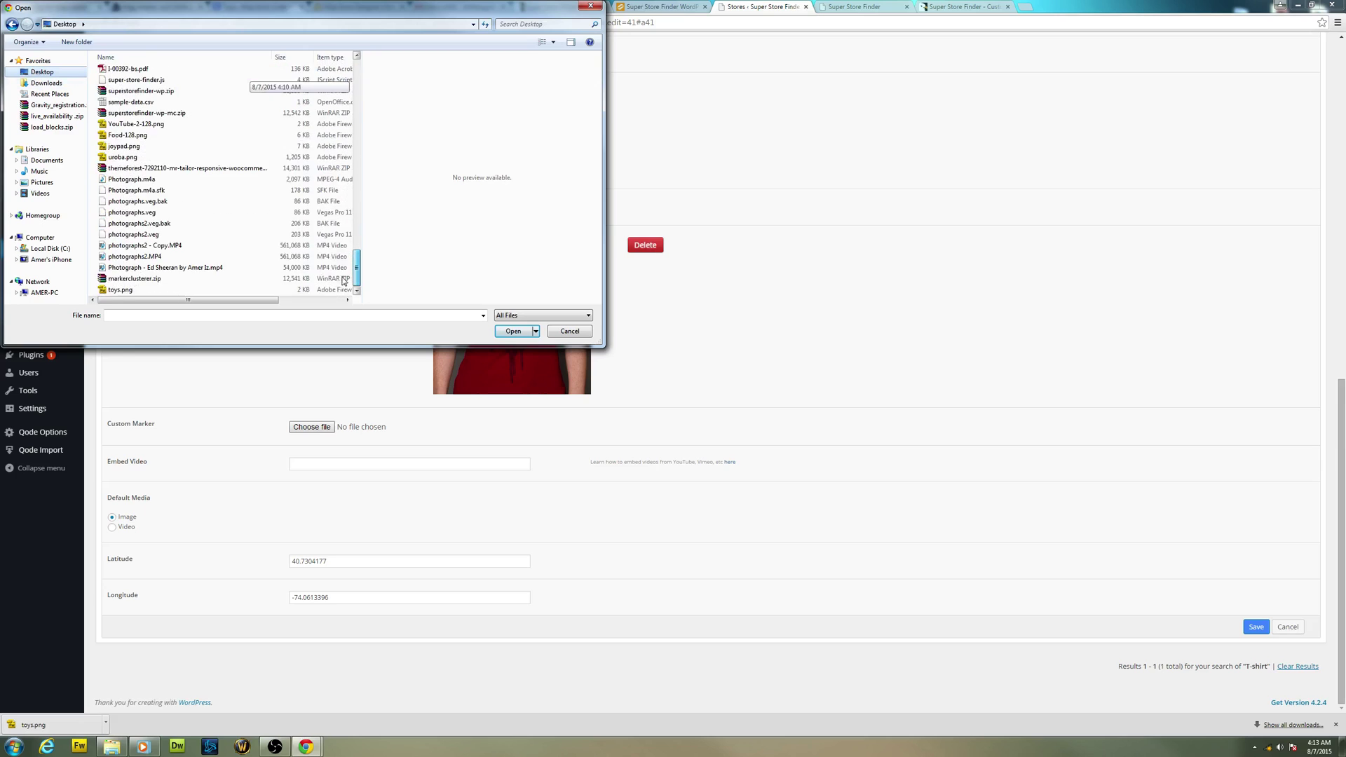
double_click(141, 291)
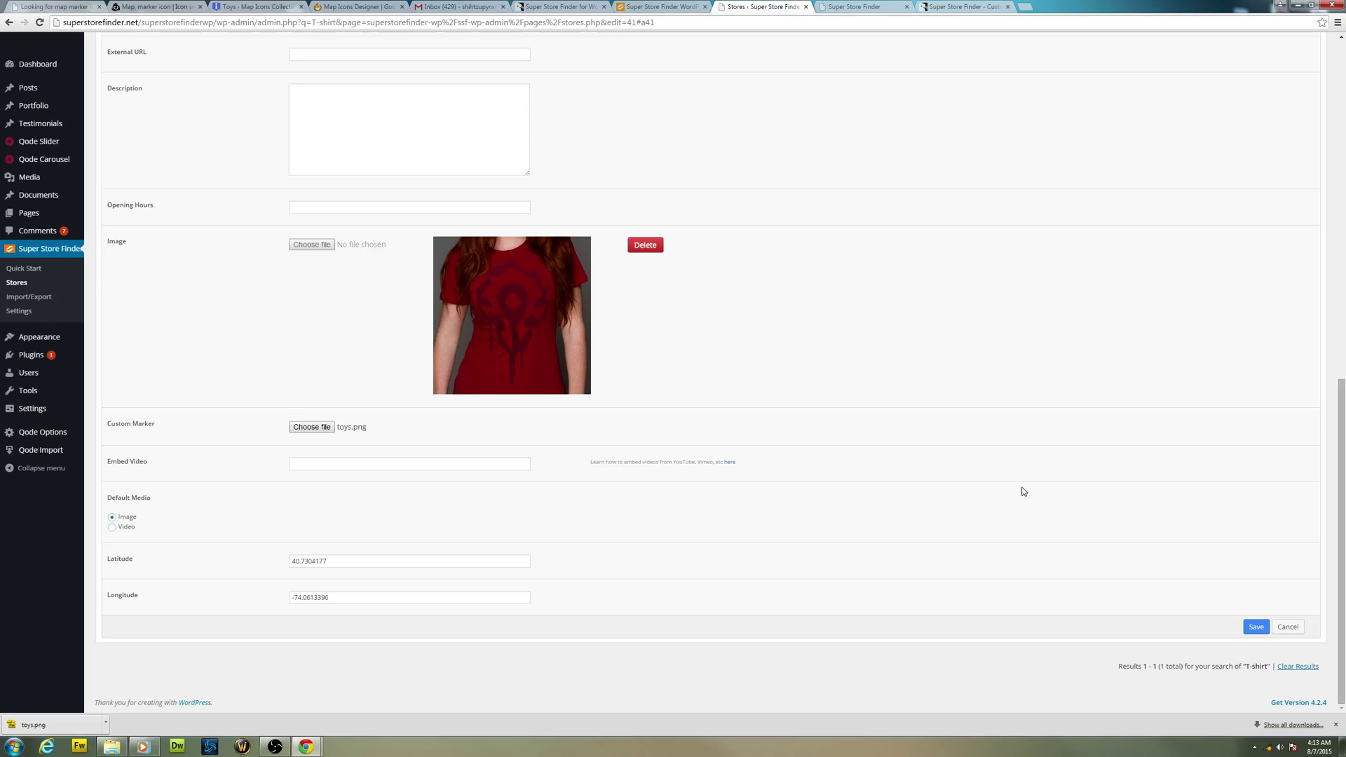
click(1256, 626)
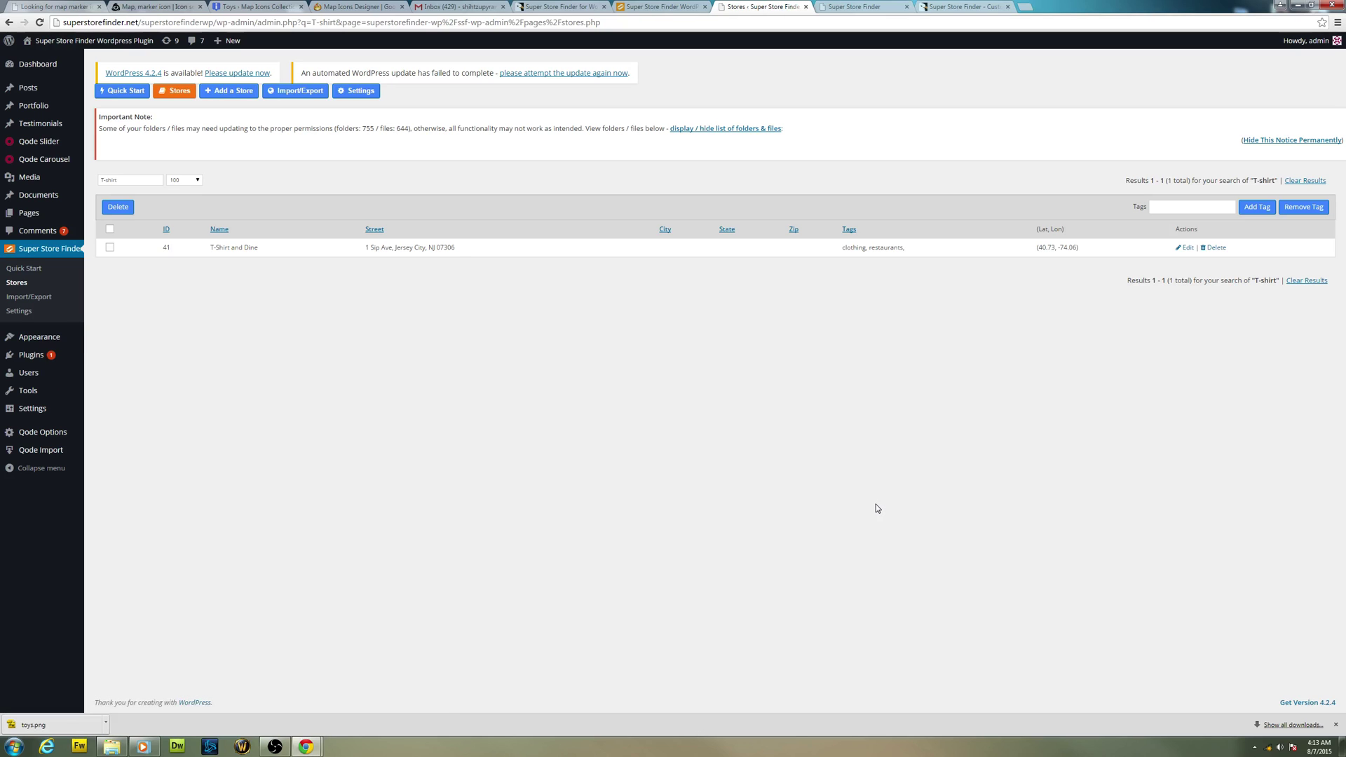
- Reopen T-Shirt and Dine's edit form, then check the store locator demo map
click(1185, 247)
scroll(785, 474, down, 7)
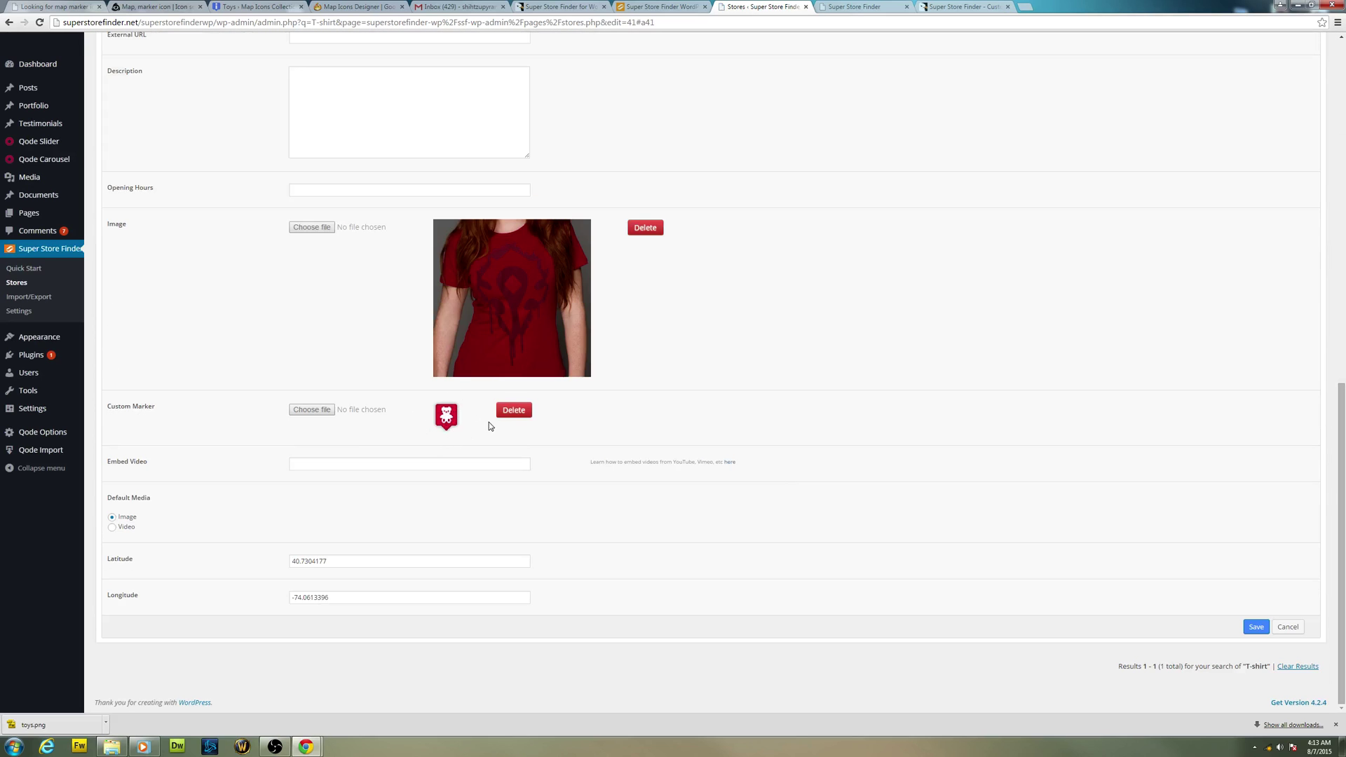
click(698, 7)
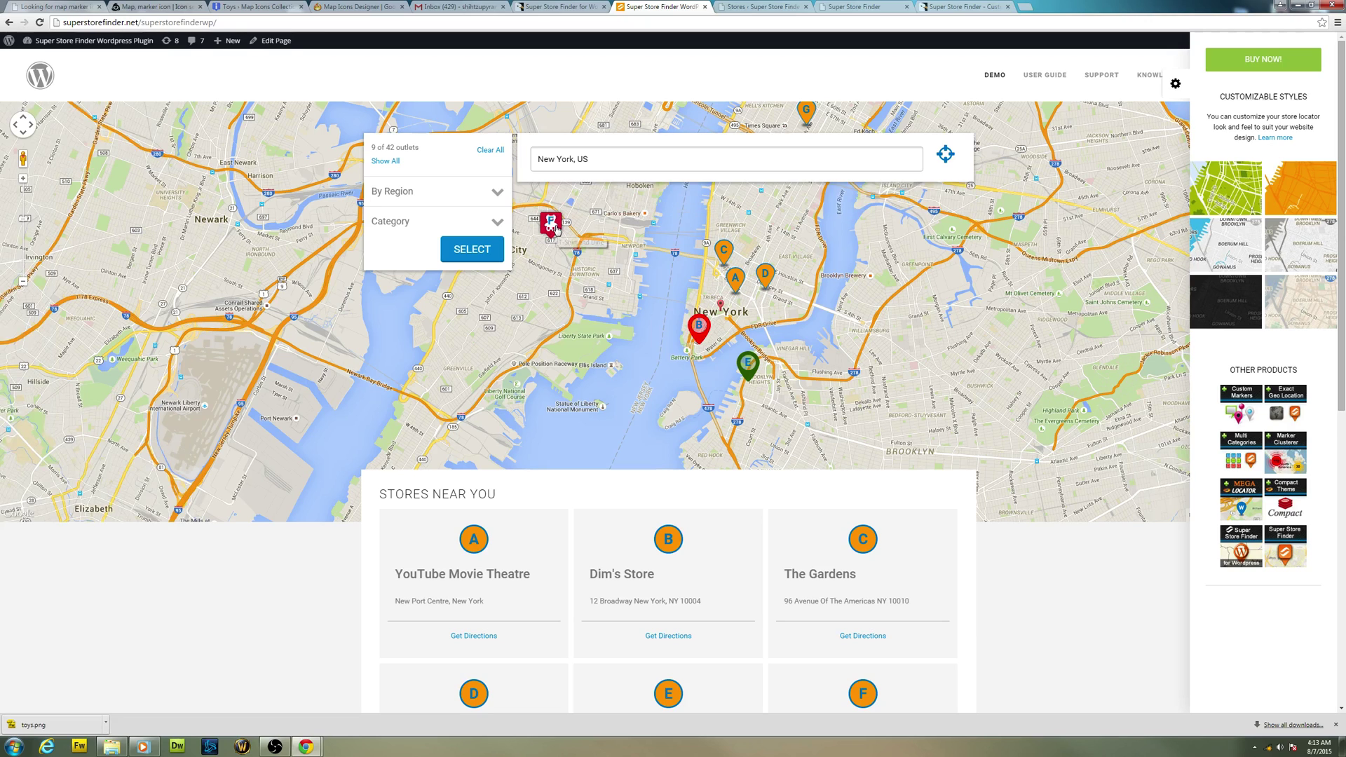
- View the YouTube Movie Theatre and Dim's Store popups, panning the map around them
click(523, 542)
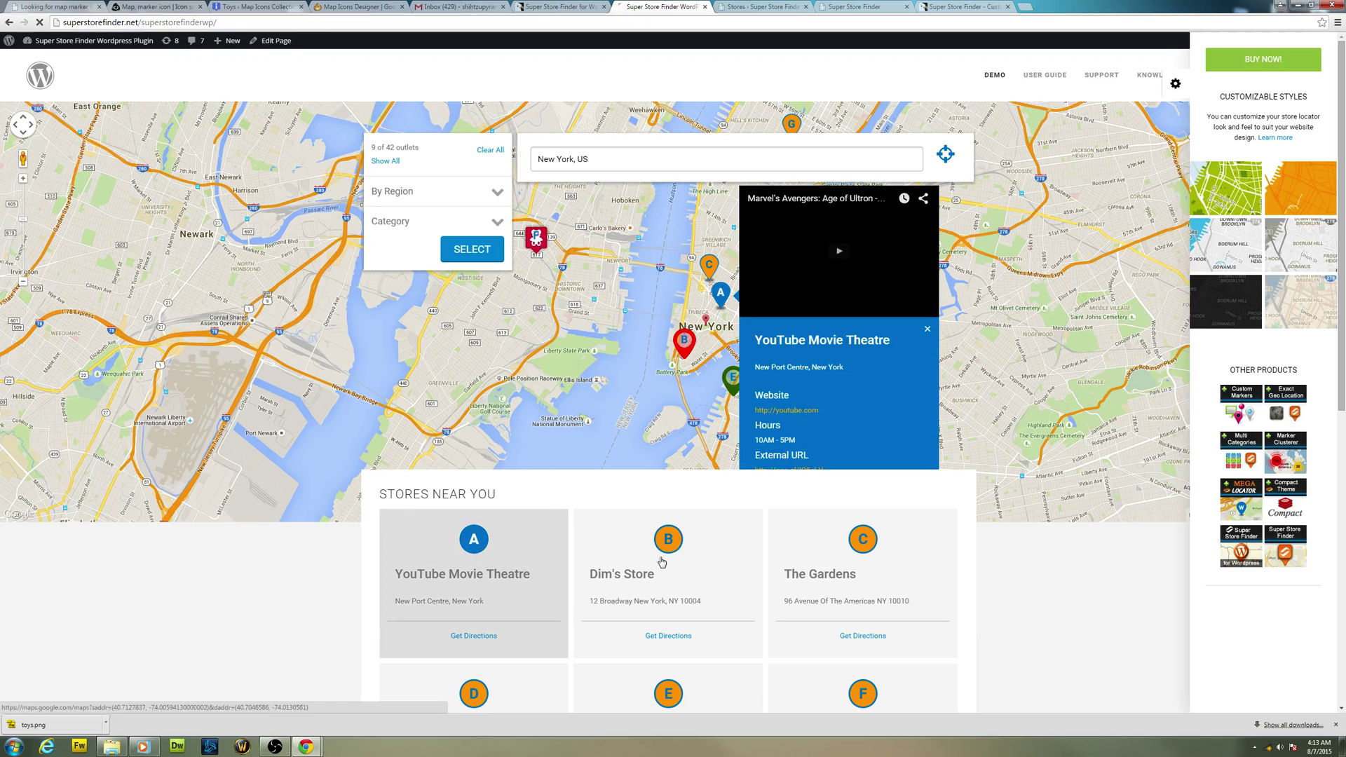
click(644, 564)
click(499, 538)
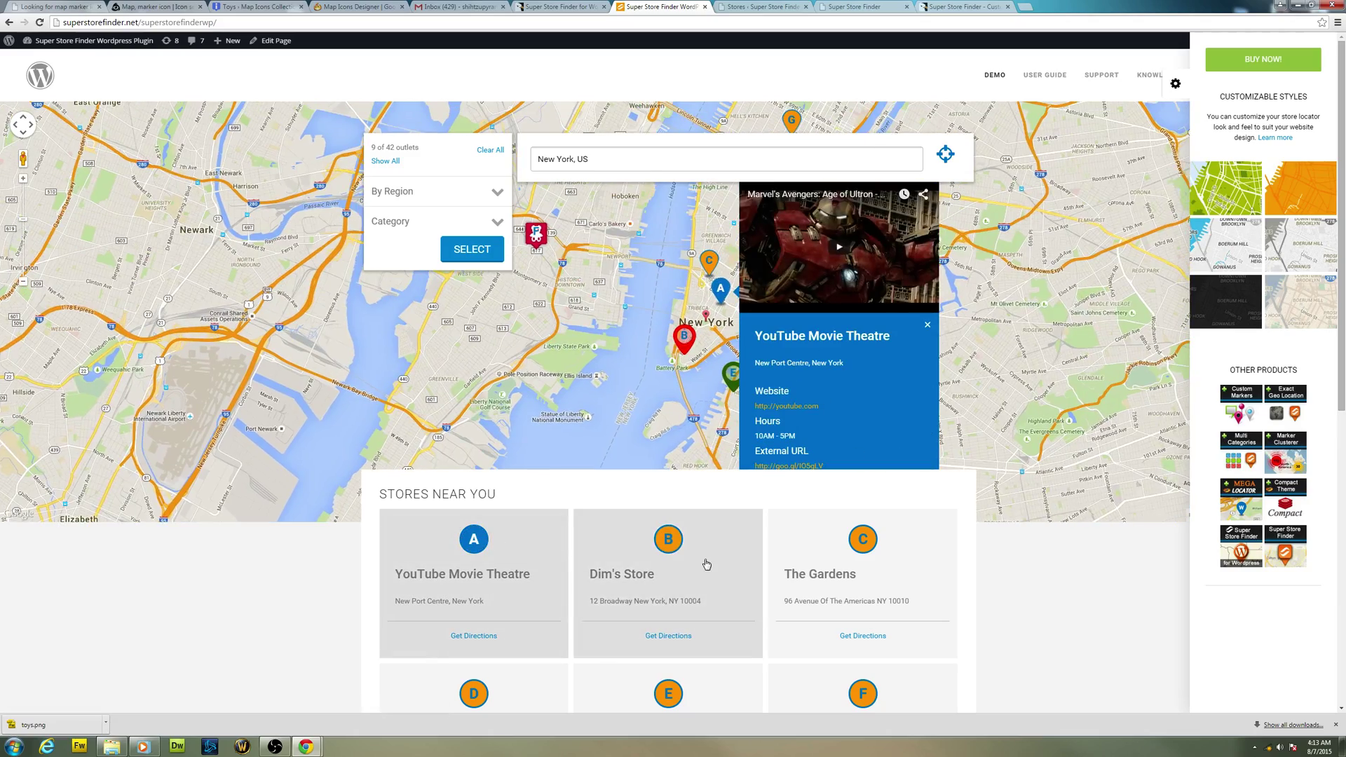
click(703, 562)
click(520, 541)
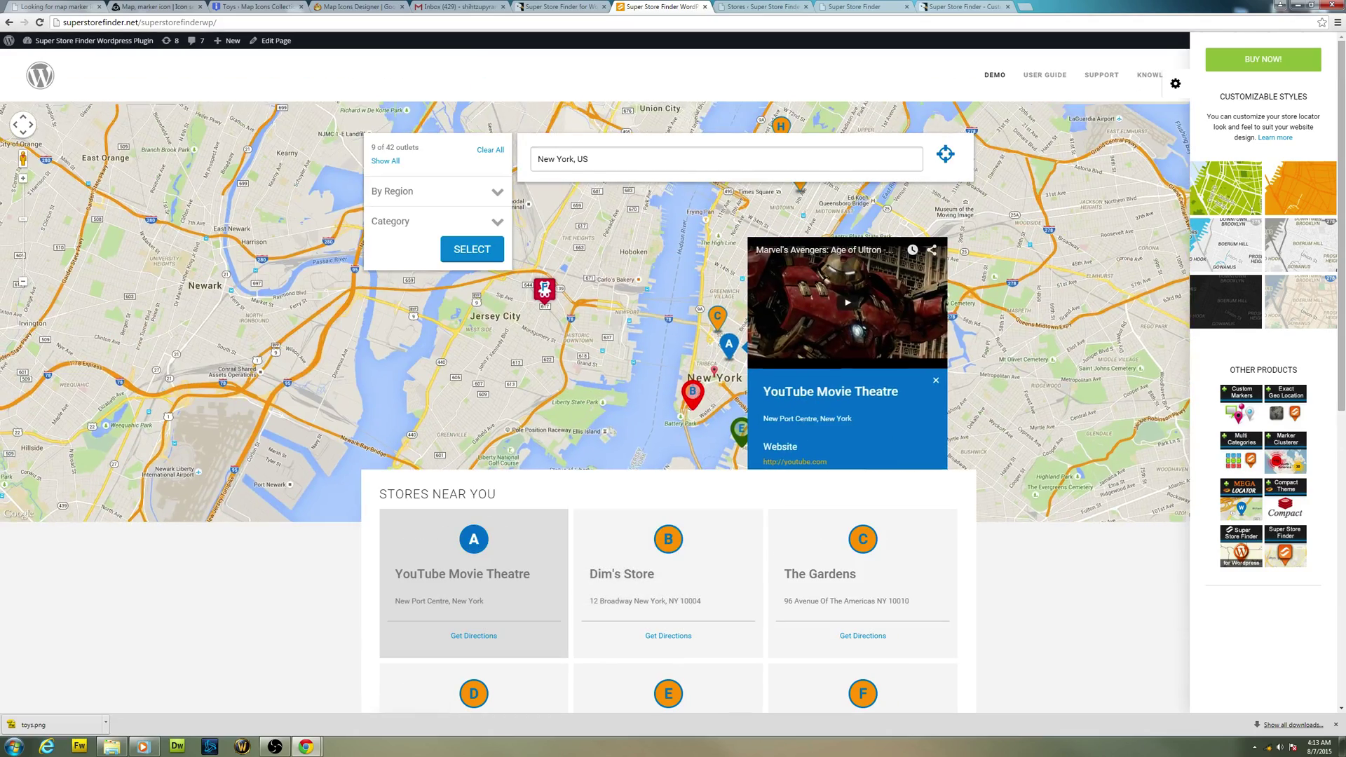
drag(689, 342, 725, 390)
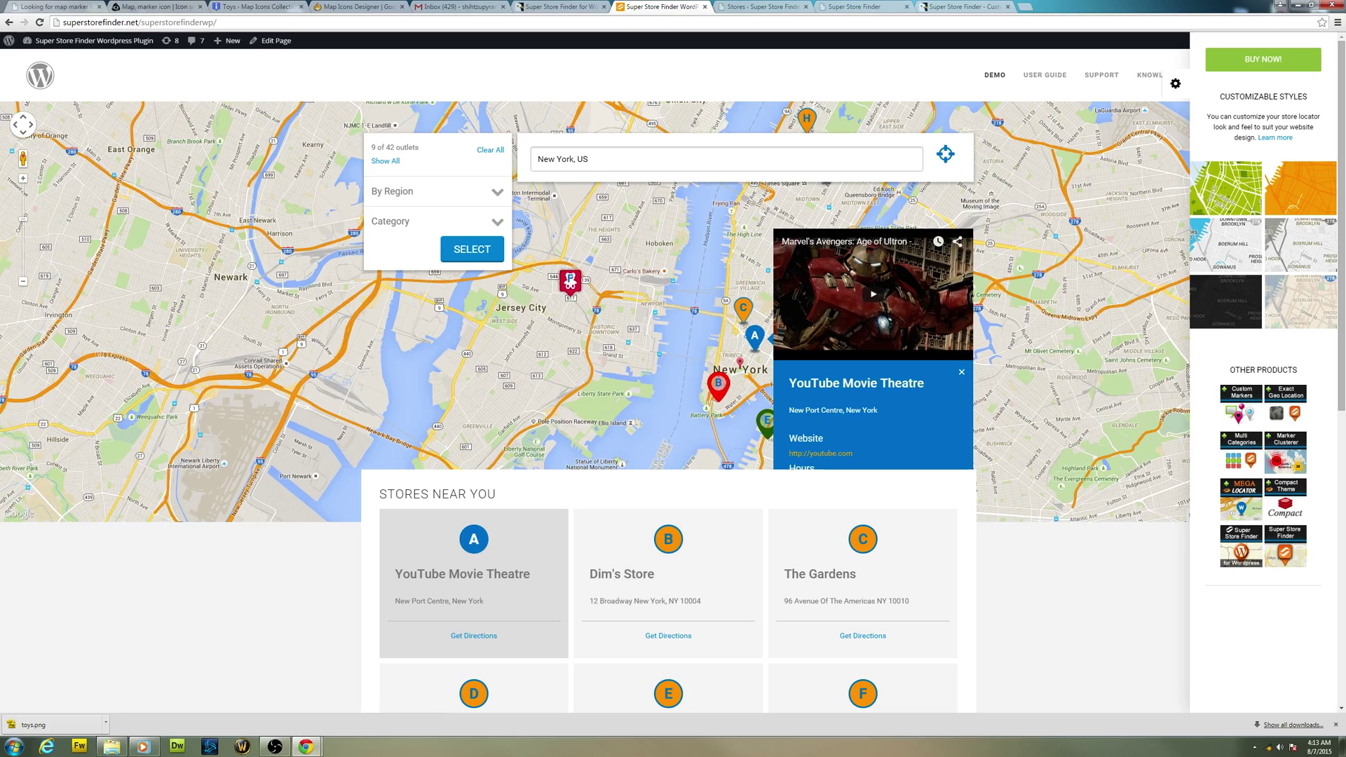
click(705, 564)
click(537, 564)
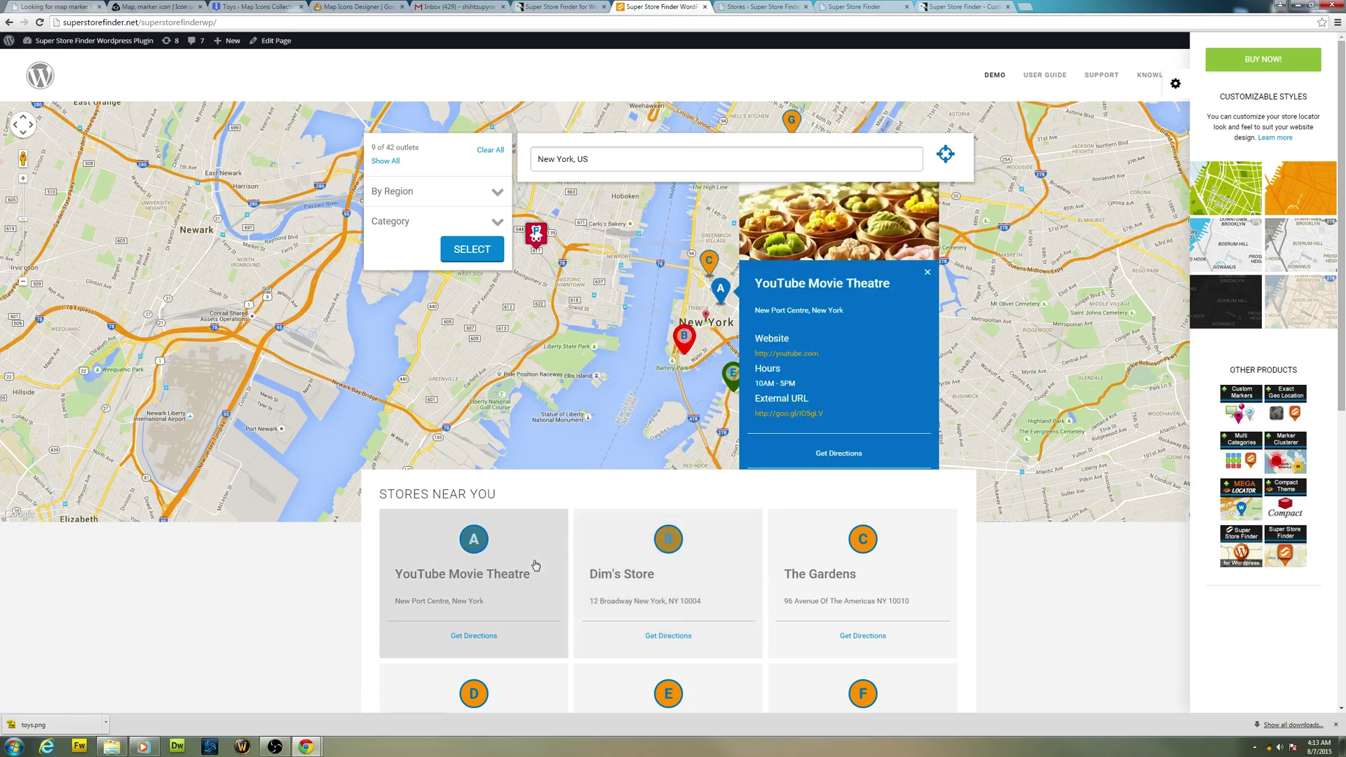
drag(537, 239, 577, 270)
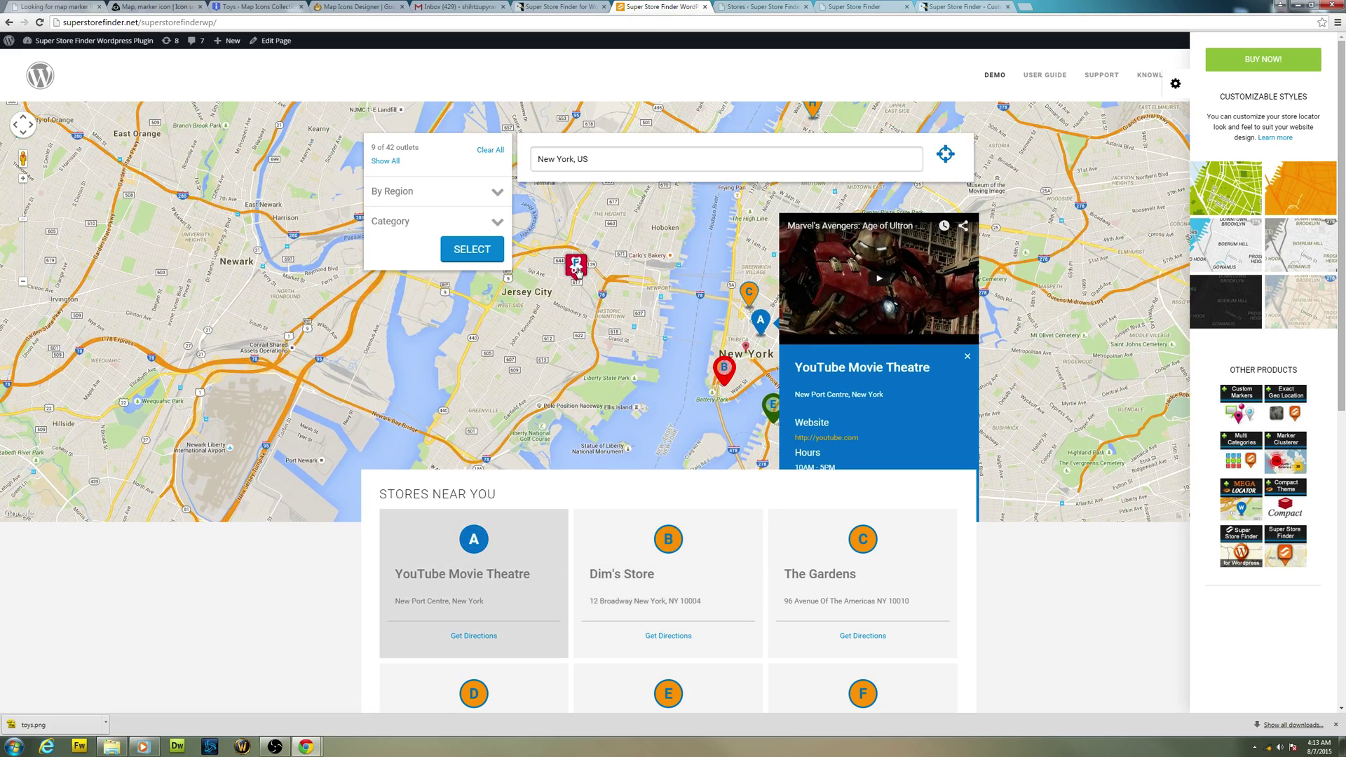
click(758, 6)
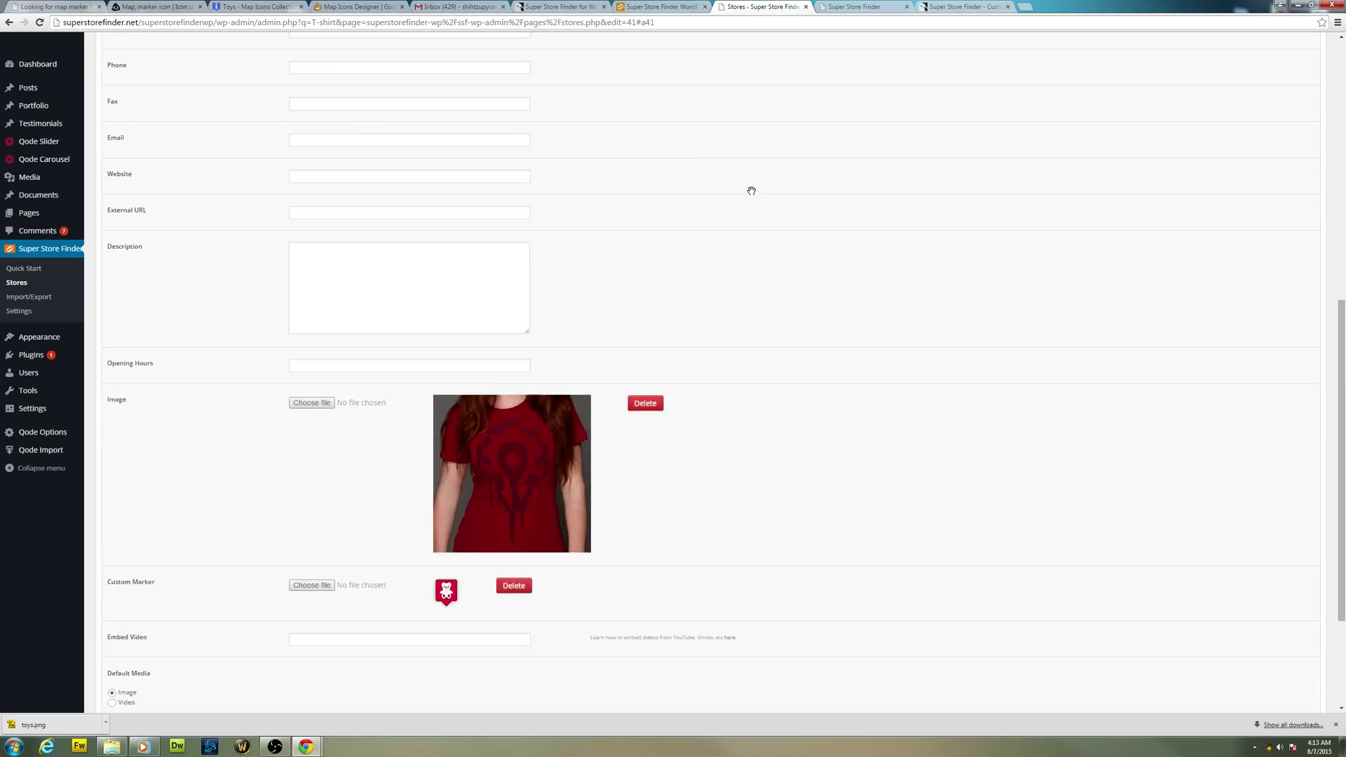
- Set Labeled Marker to No in Settings, save, and reload the locator map
scroll(751, 191, up, 10)
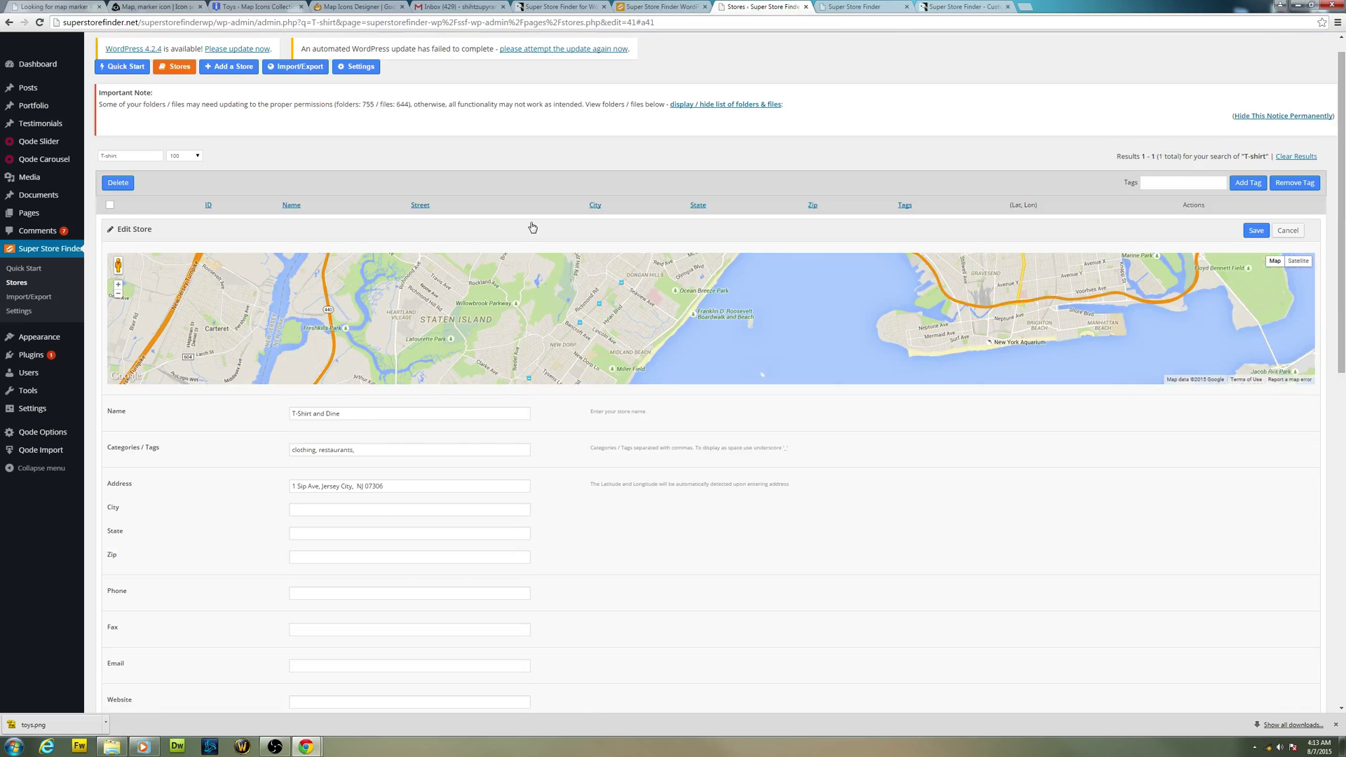
scroll(519, 200, up, 1)
click(357, 92)
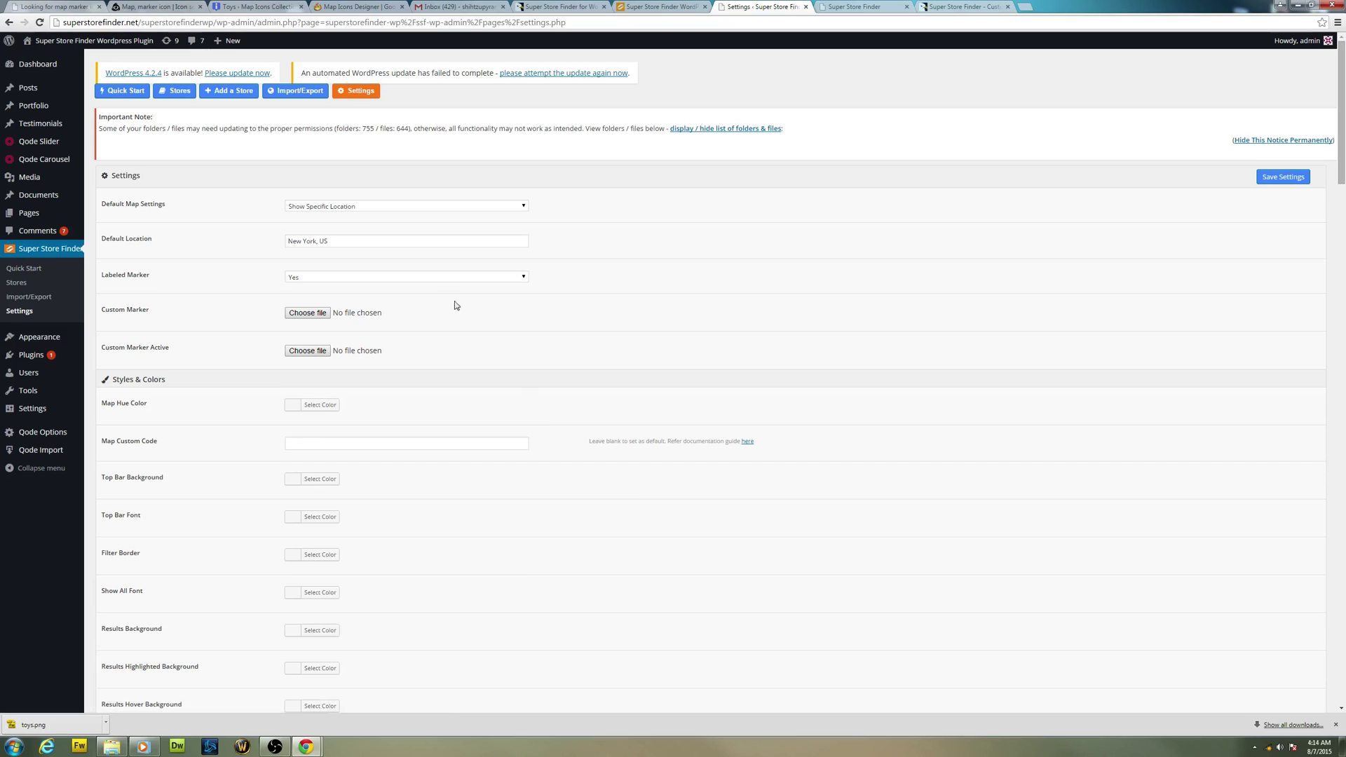
click(315, 281)
click(314, 298)
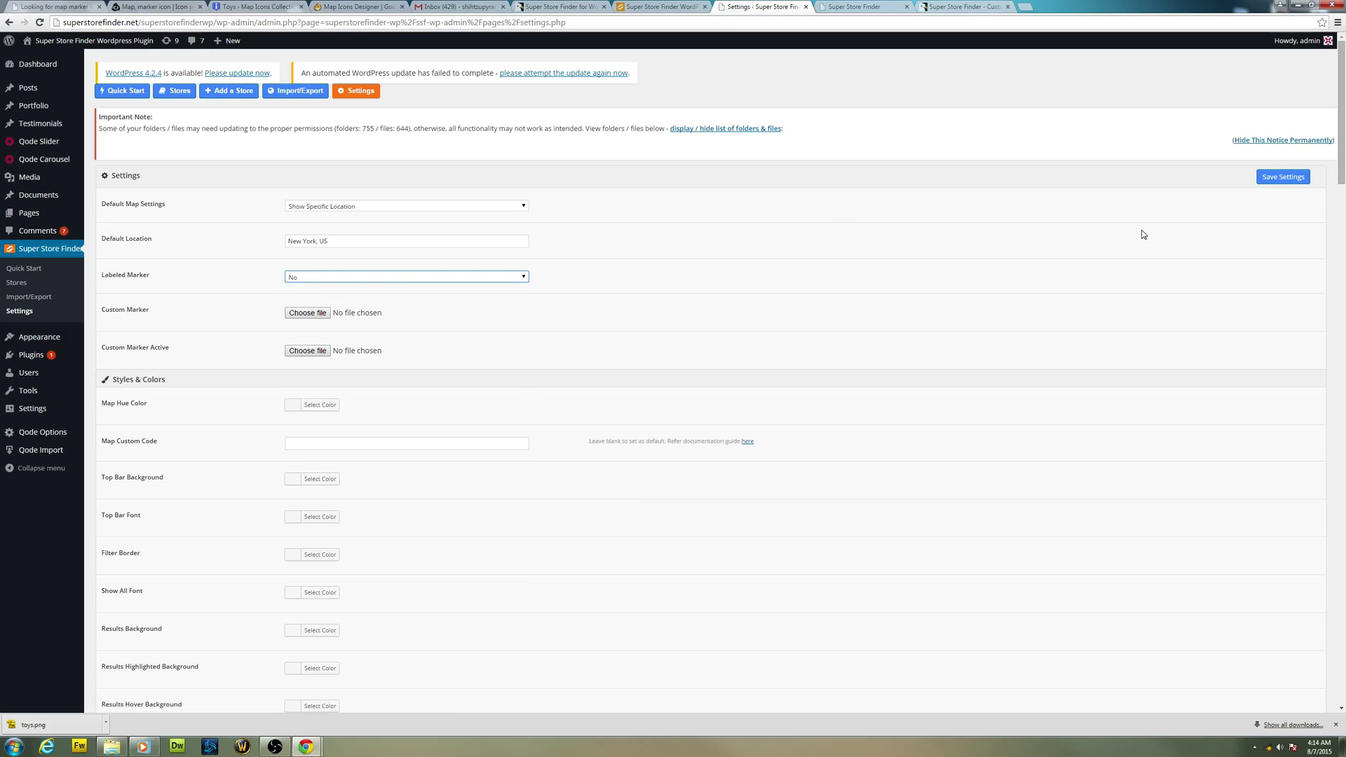
click(1268, 178)
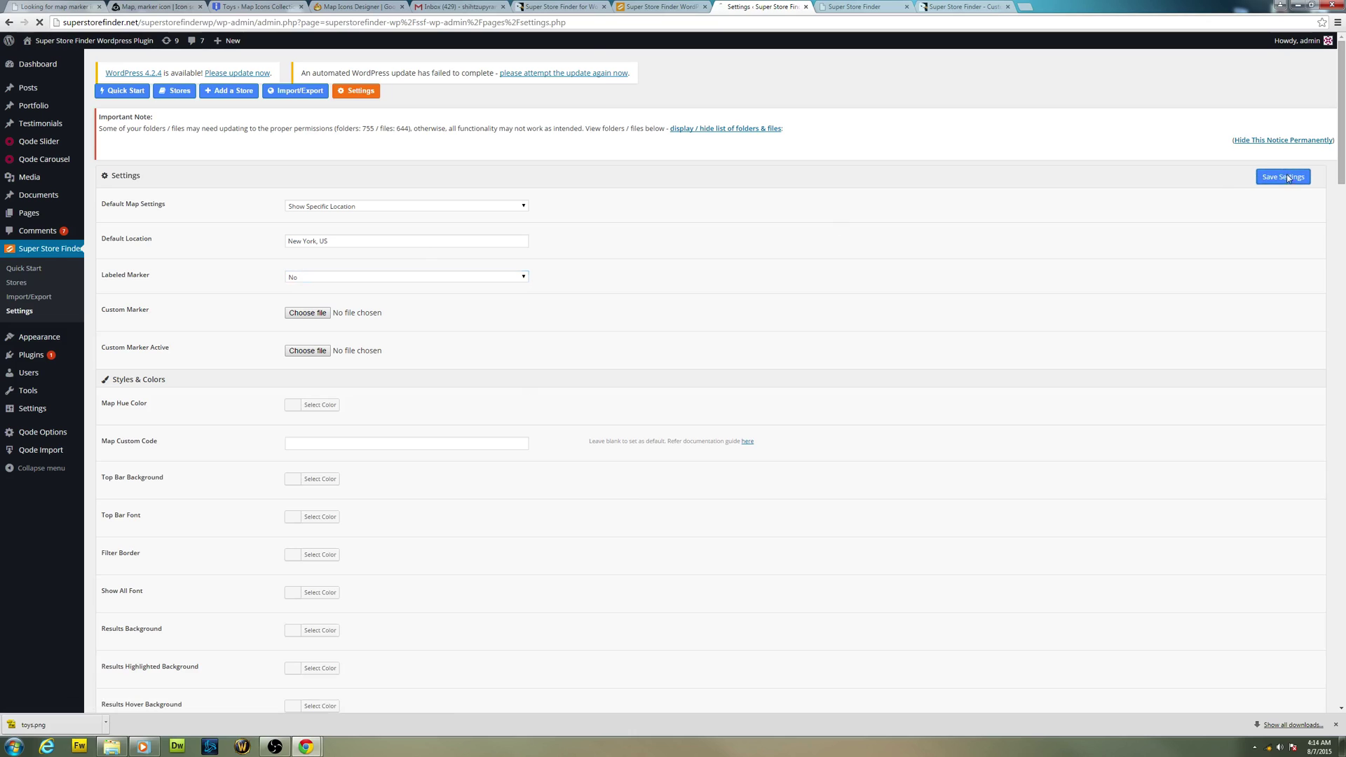
click(627, 7)
click(40, 22)
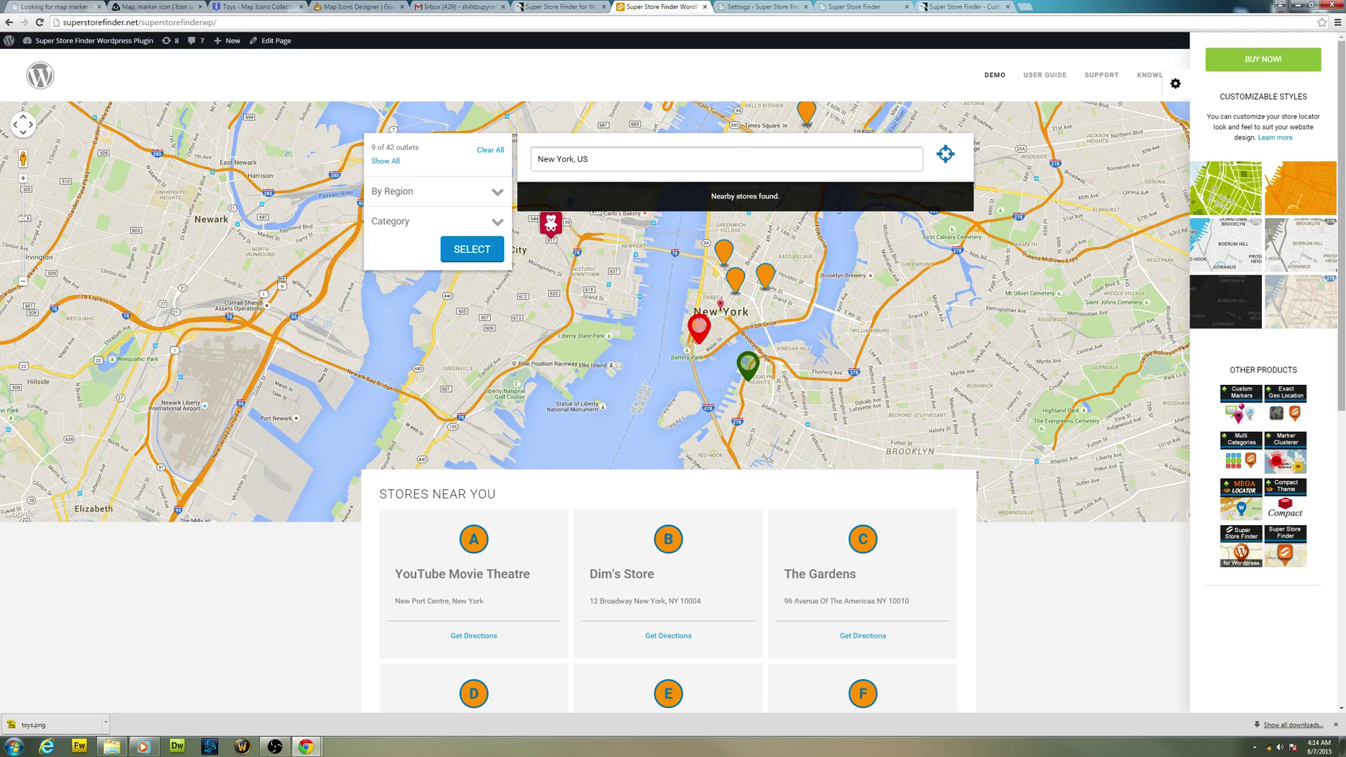
- Open the Dim's Store, YouTube Movie Theatre and The Gardens info windows on the map
drag(554, 228, 579, 301)
click(656, 550)
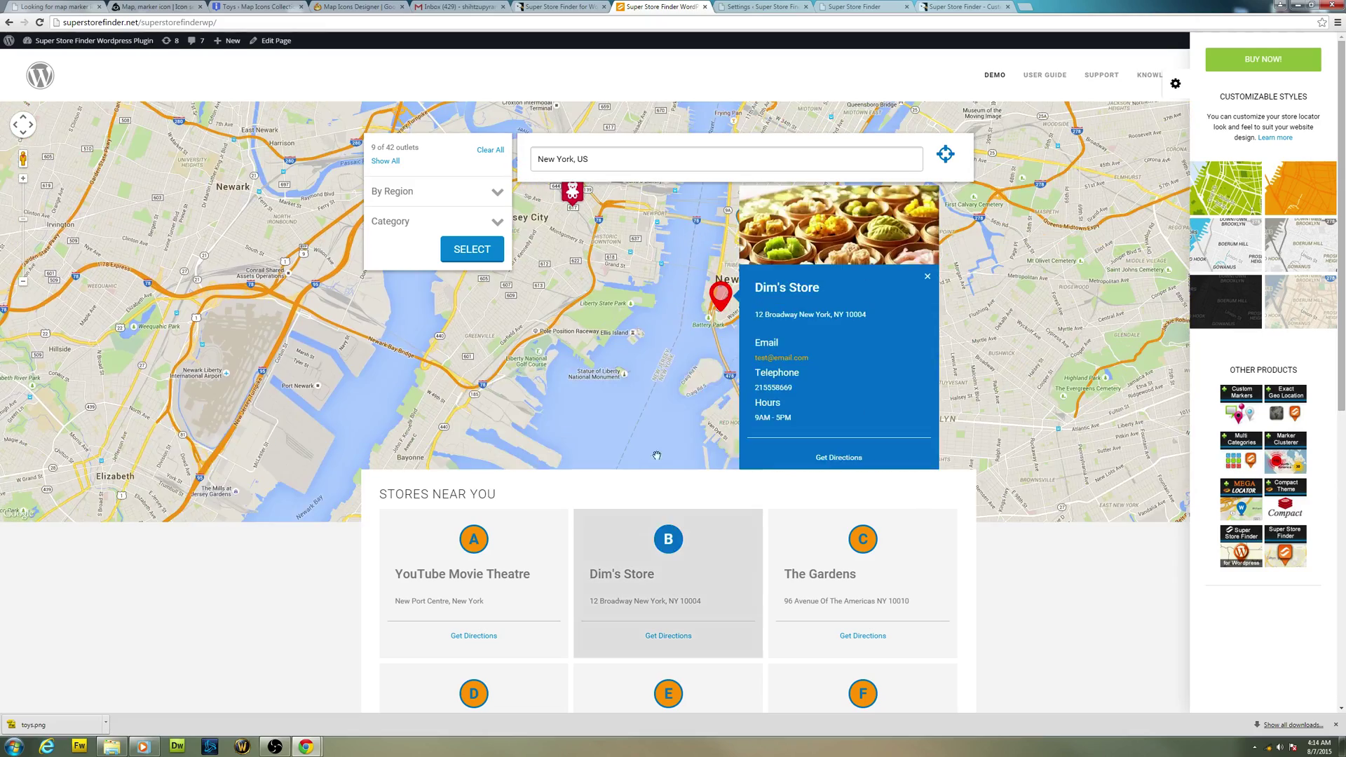
click(517, 518)
click(790, 571)
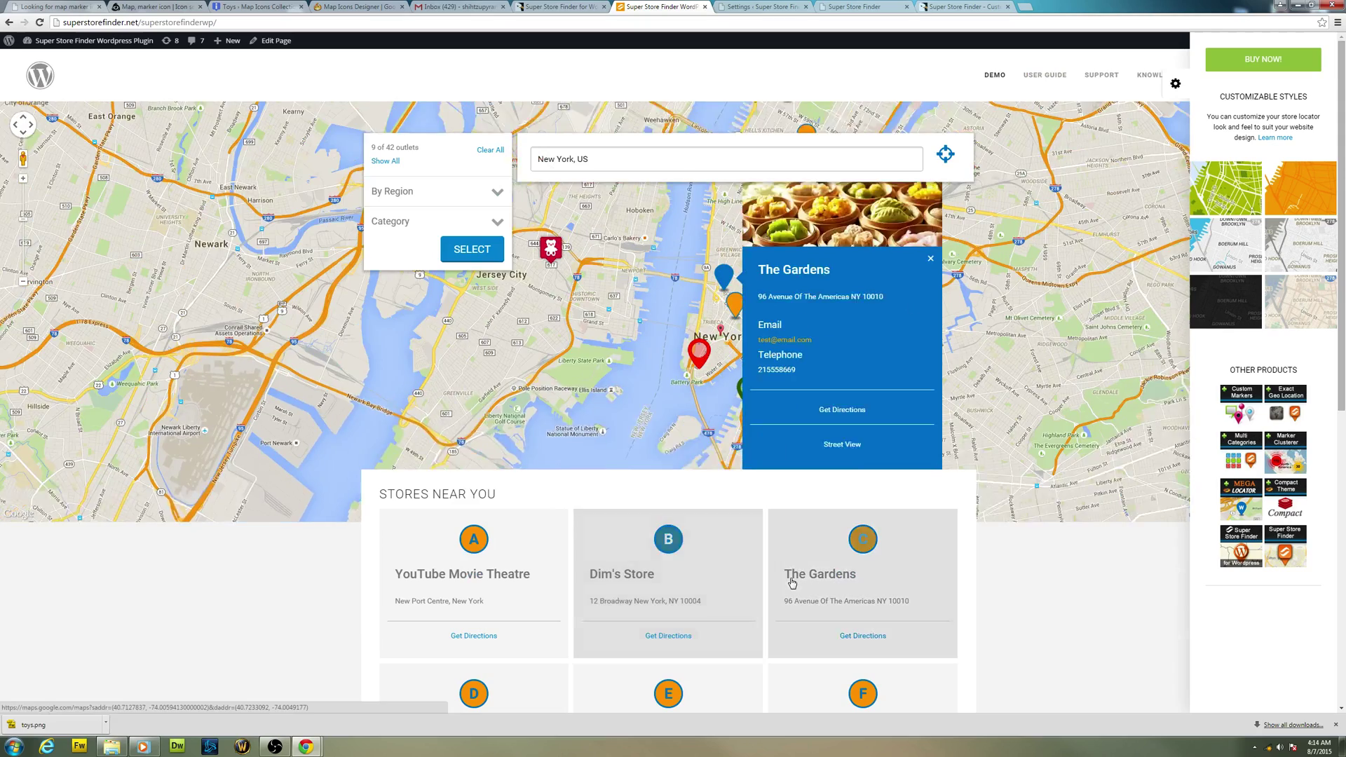
click(505, 564)
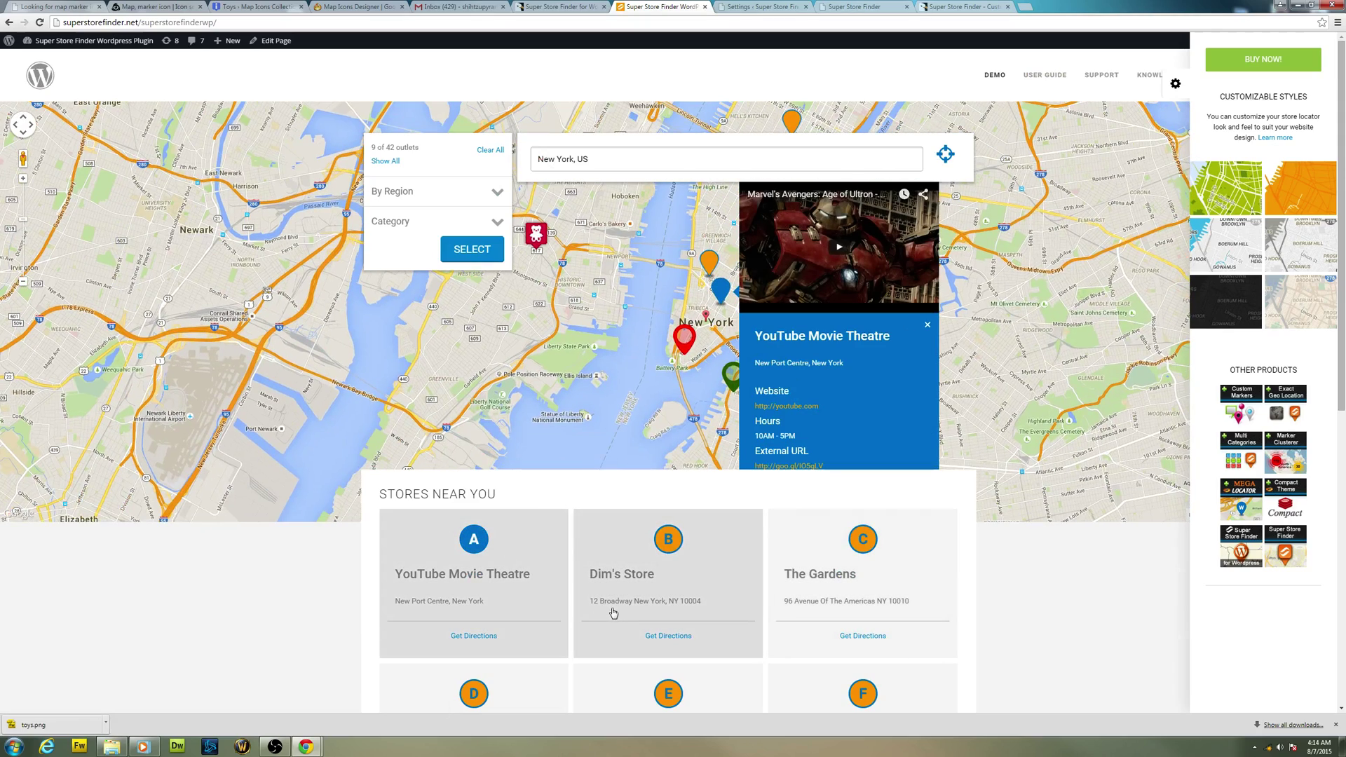
click(854, 6)
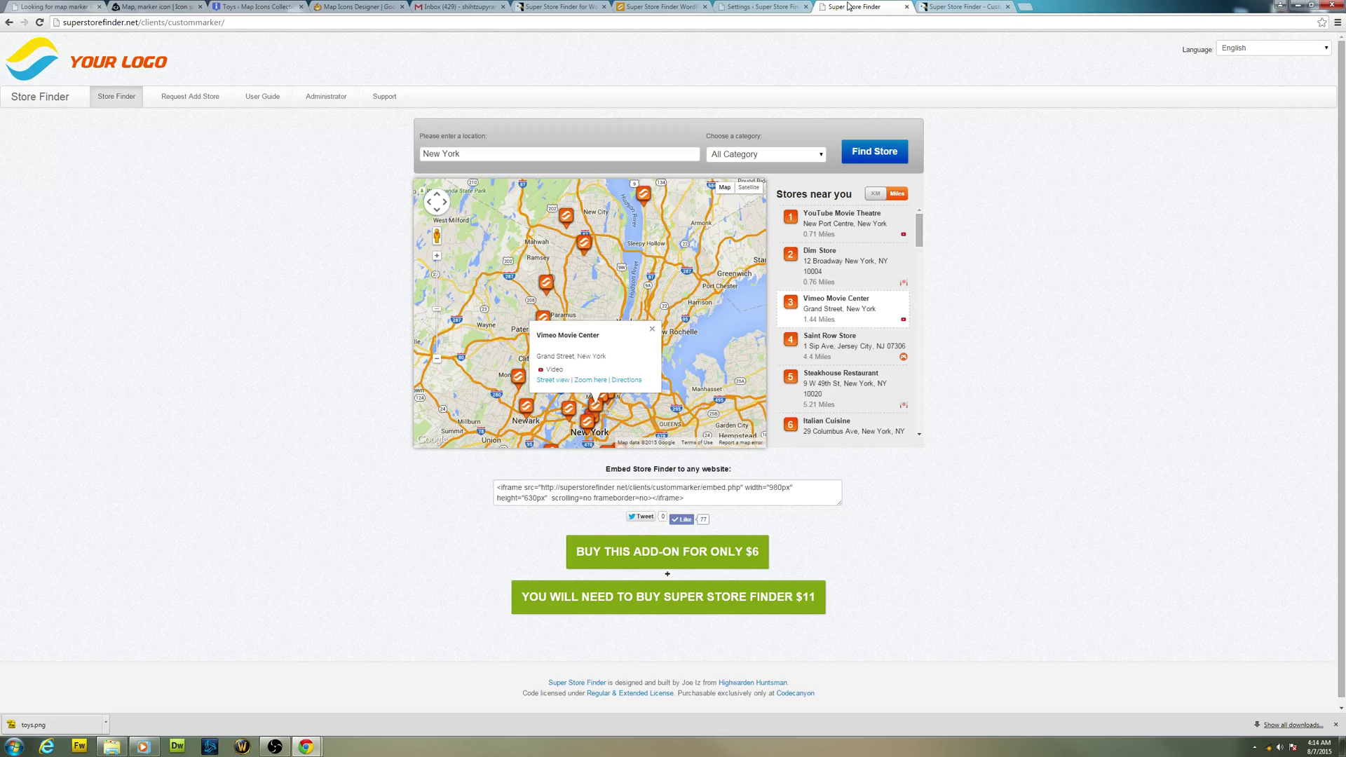
- Set Labeled Marker back to Yes, save, and search the stores list for 'T-shirt'
click(763, 7)
click(405, 278)
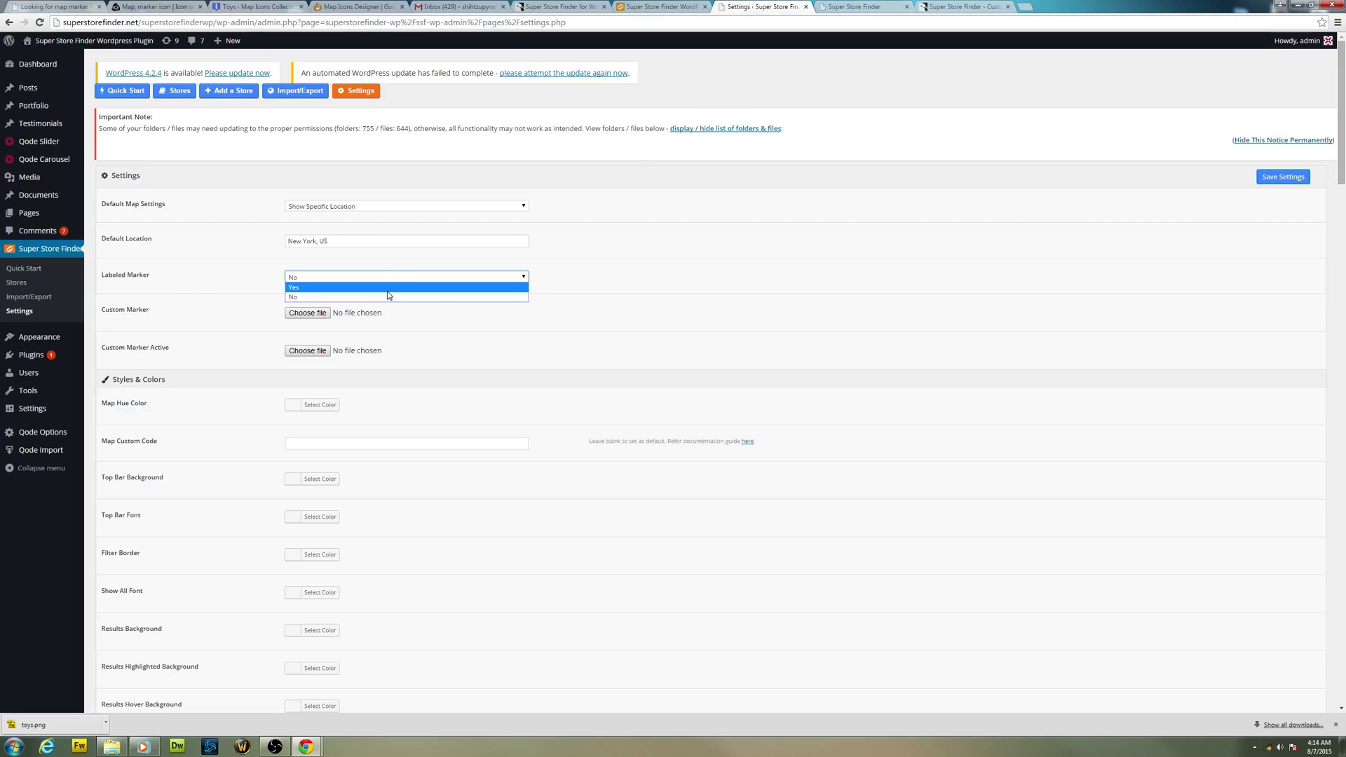
click(393, 296)
click(1285, 181)
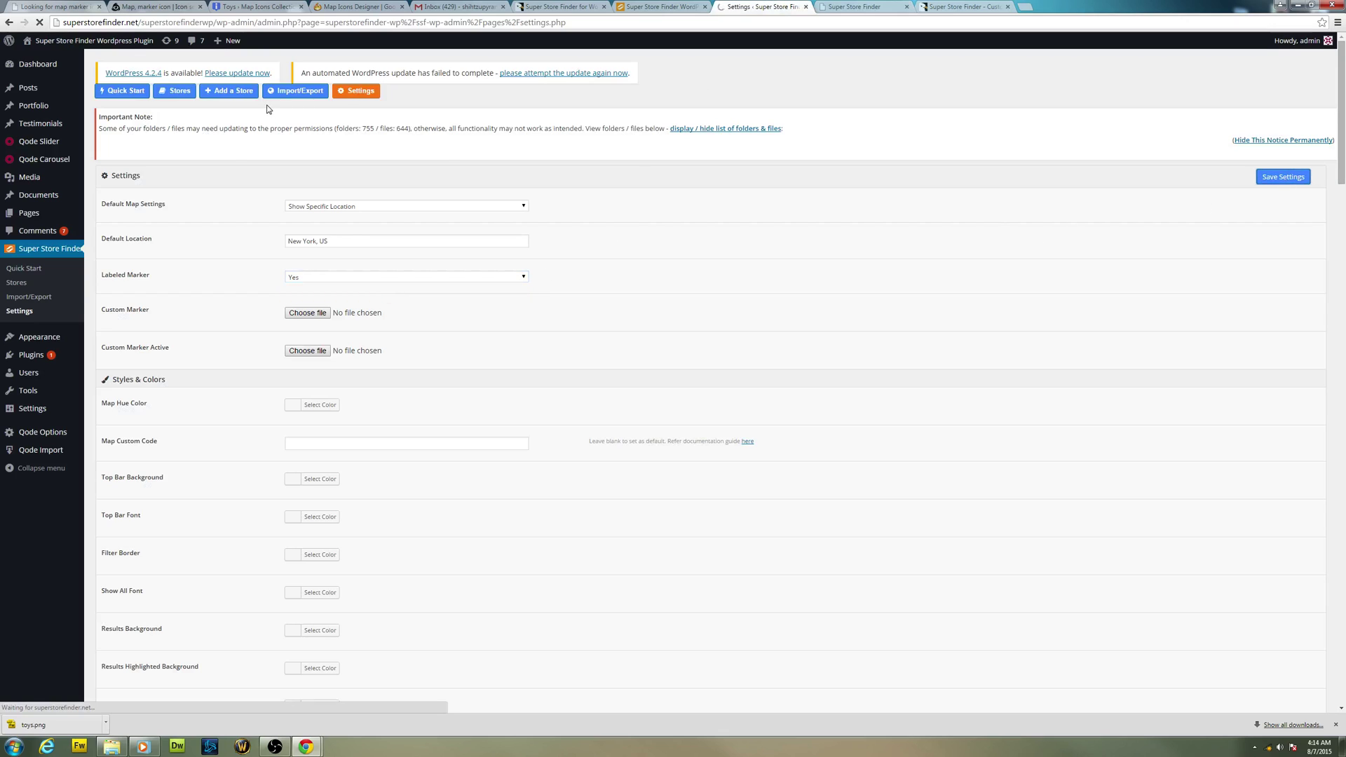
click(175, 91)
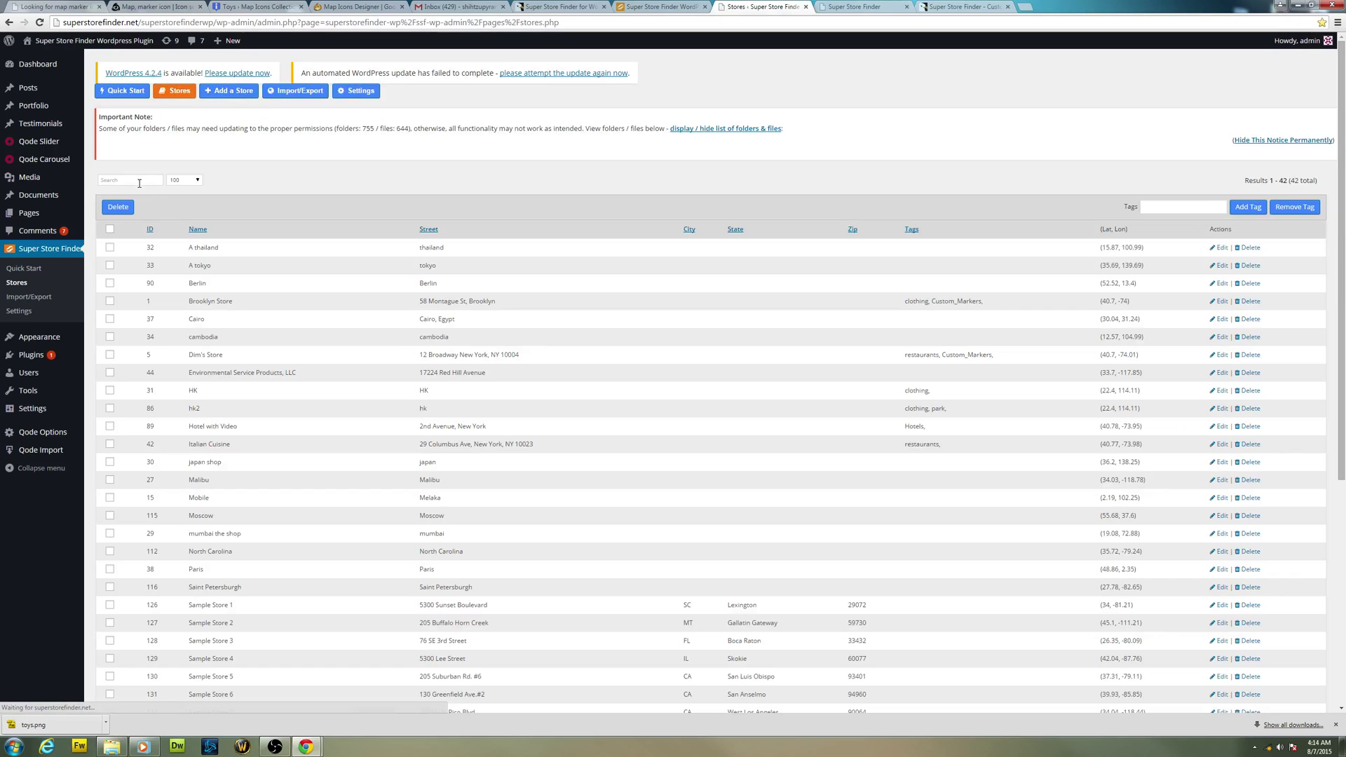
click(139, 181)
text(T-Shirt and Dine)
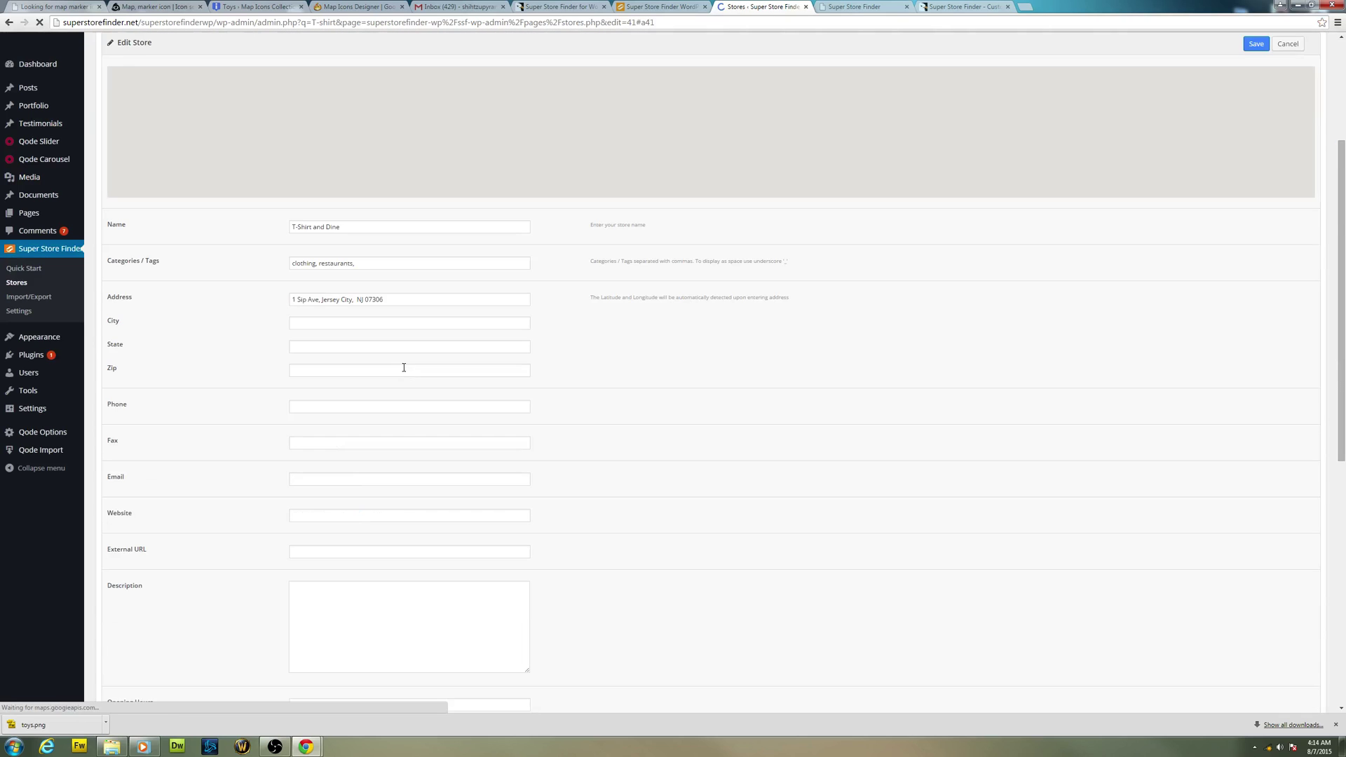
- Delete T-Shirt and Dine's custom marker, save the store, and reload the locator demo map
scroll(410, 379, down, 7)
click(514, 410)
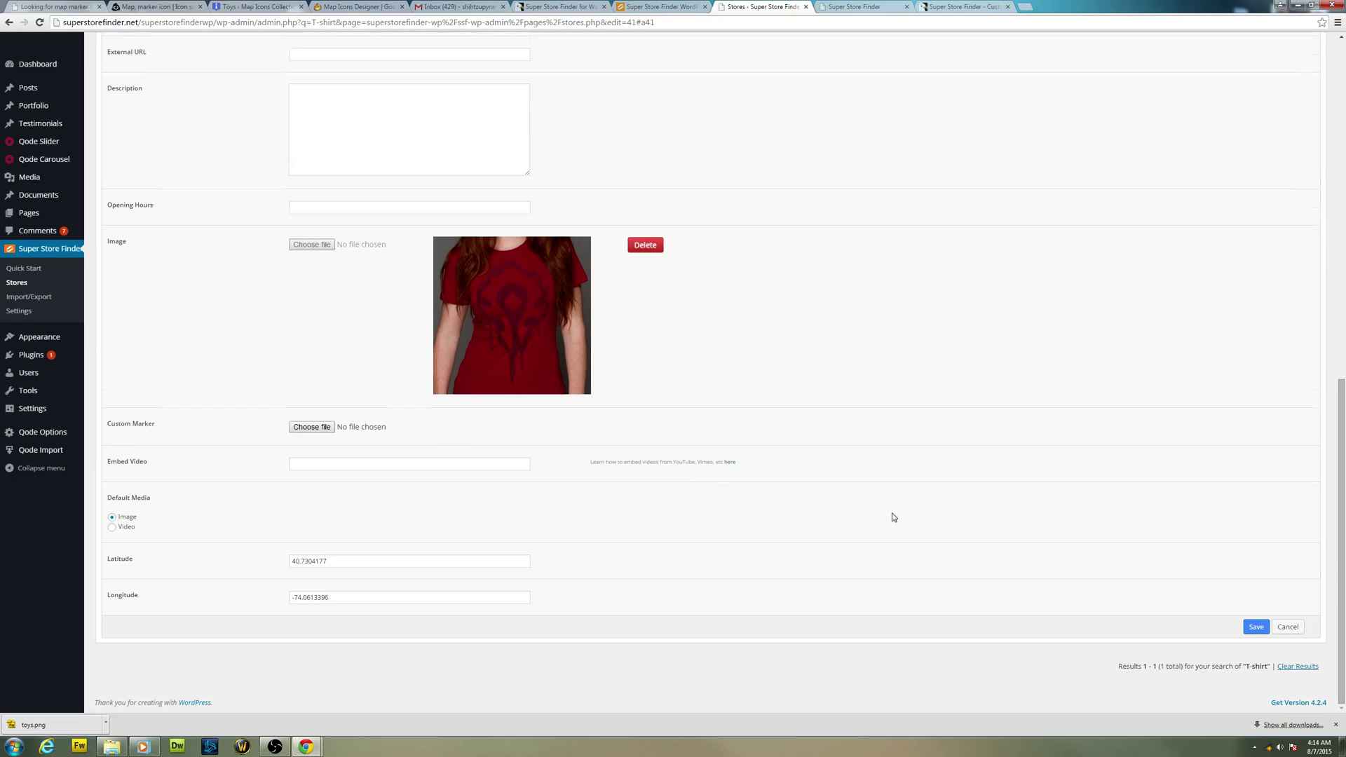
click(1262, 625)
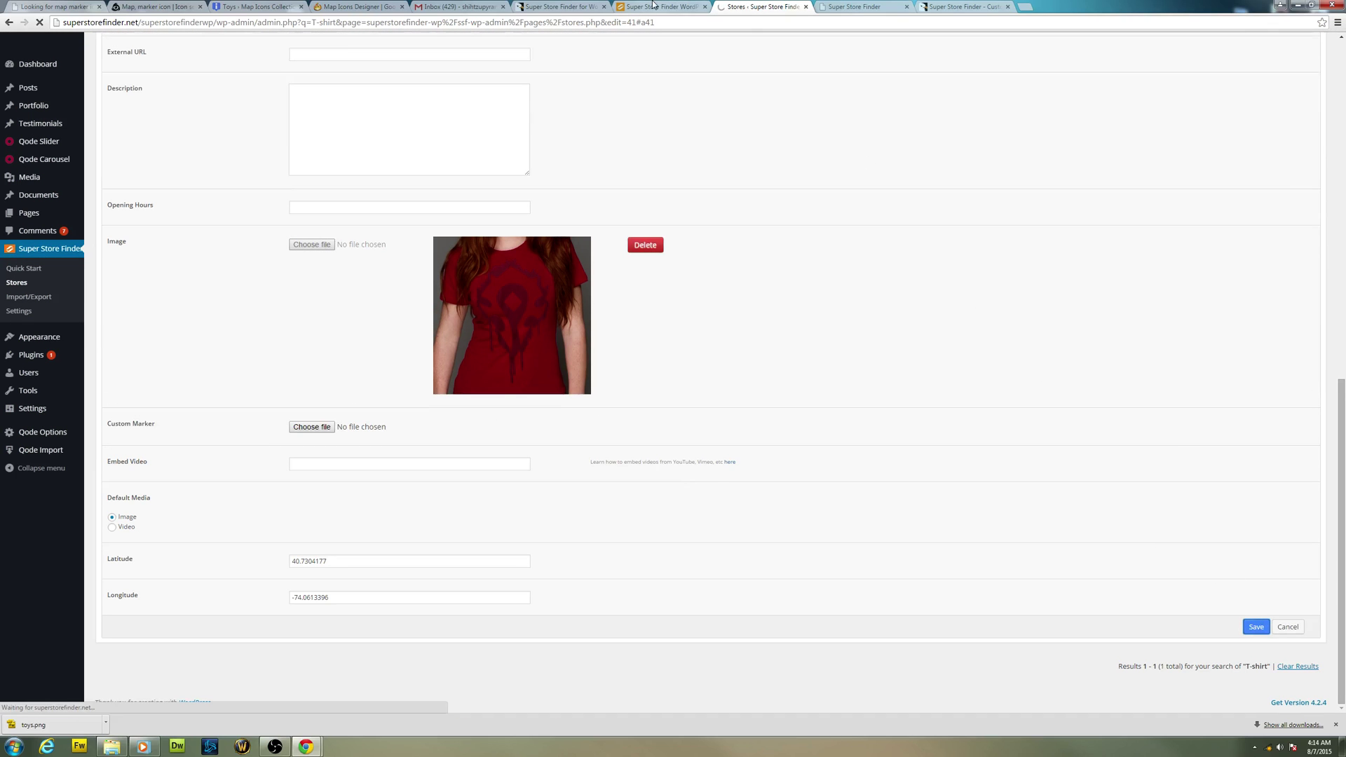
click(653, 6)
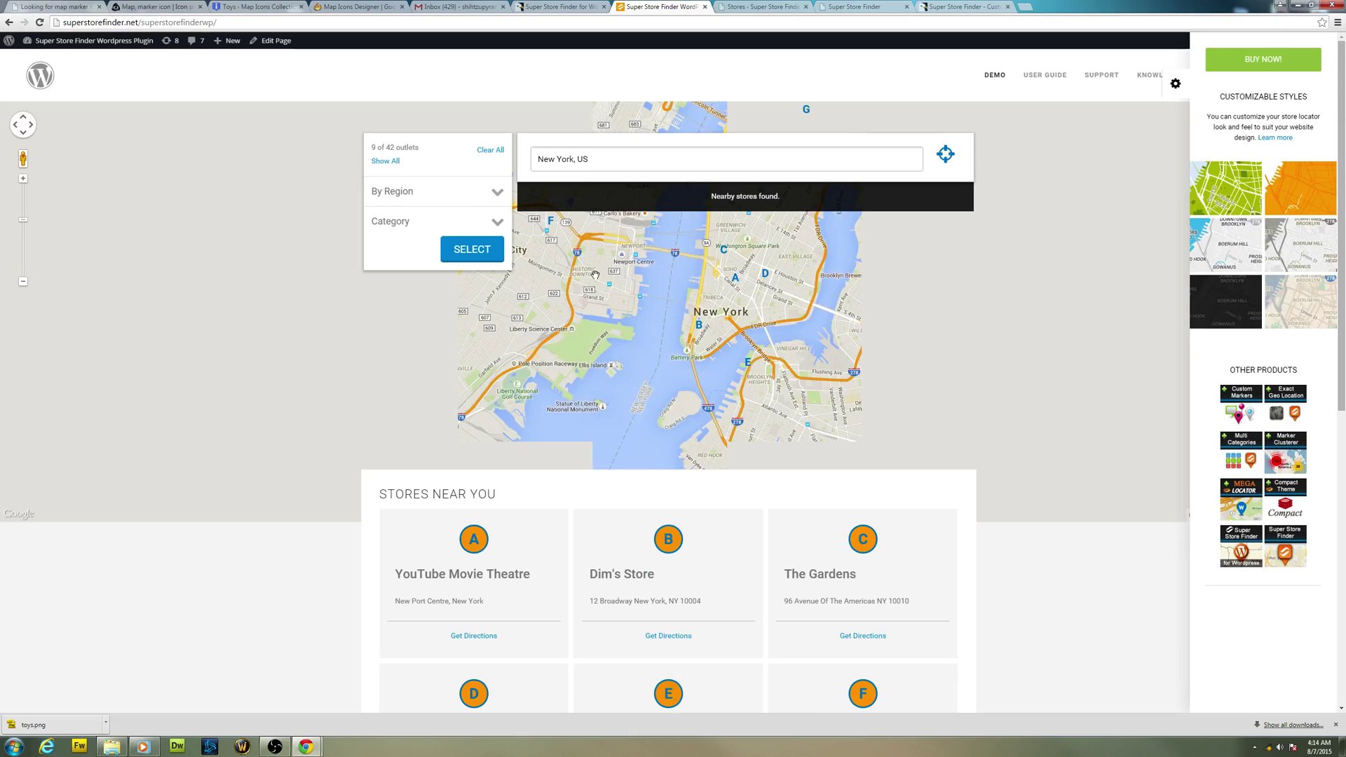
- Check marker F (T-Shirt and Dine), YouTube Movie Theatre and Dim's Store, then go to the standalone demo
click(554, 227)
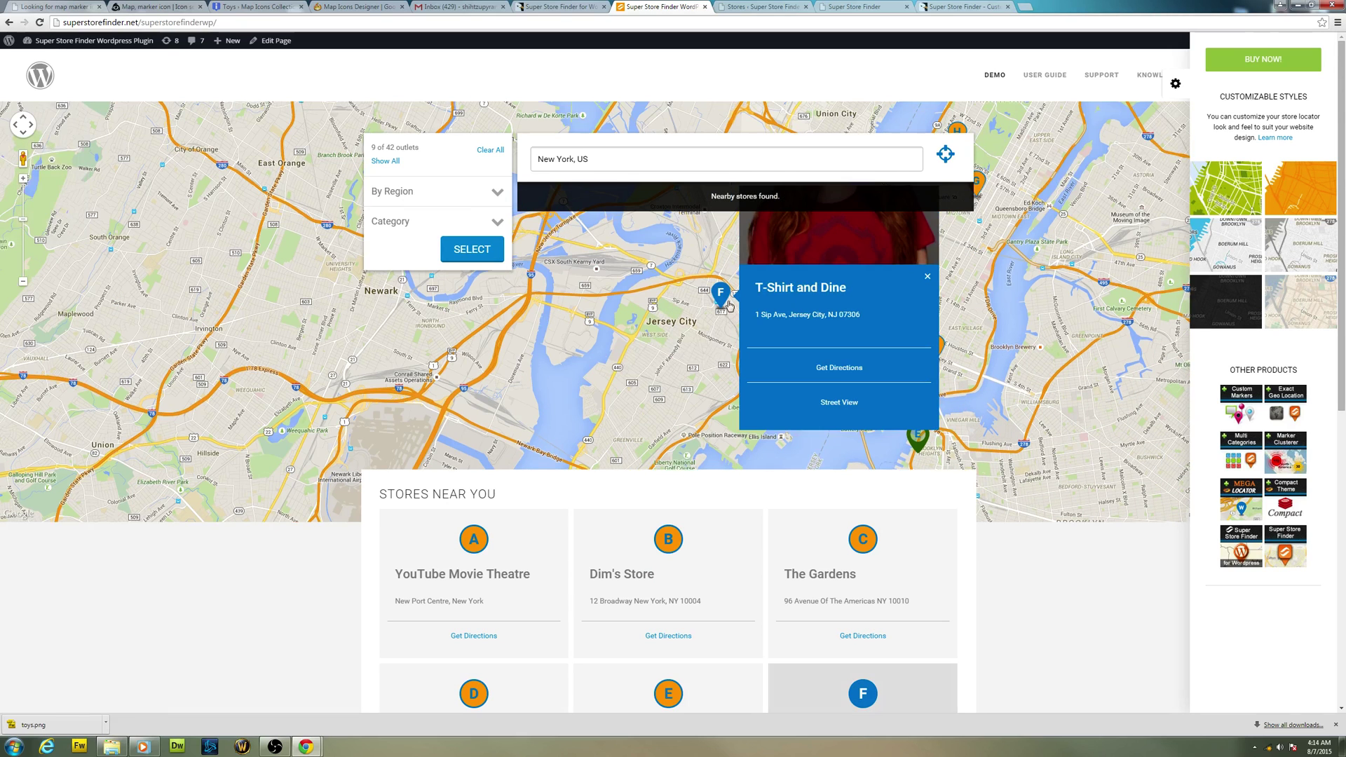
click(551, 556)
click(613, 551)
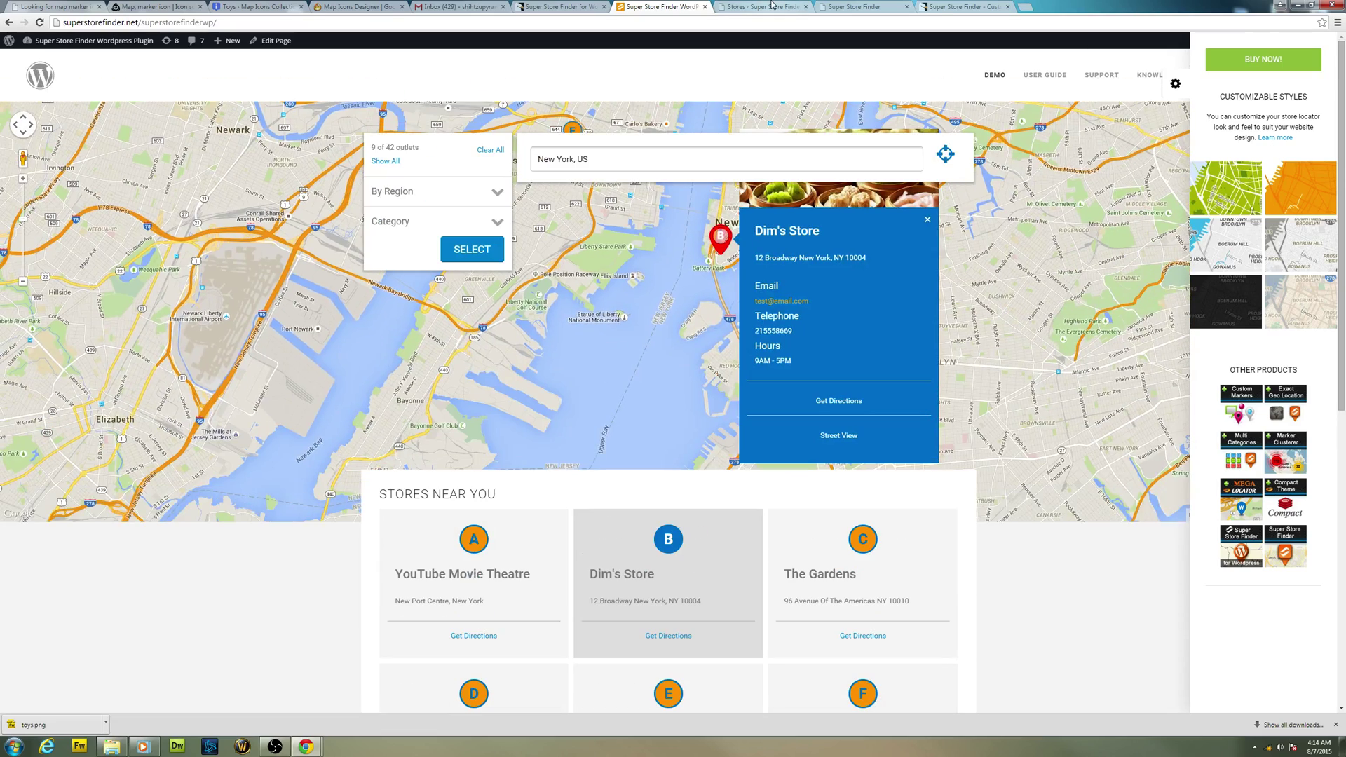
click(772, 6)
click(834, 7)
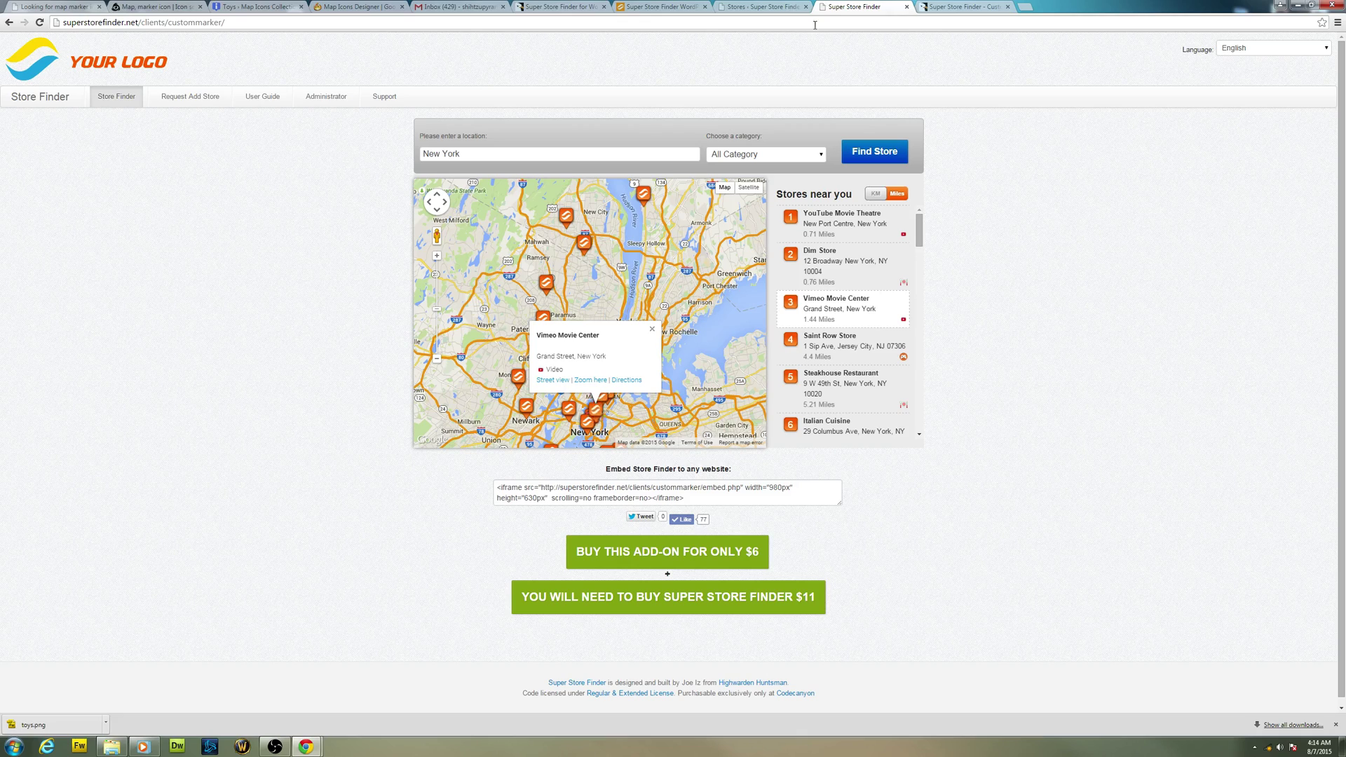
- View the Custom Markers Add-on page, then search the standalone map for Video category stores
click(955, 6)
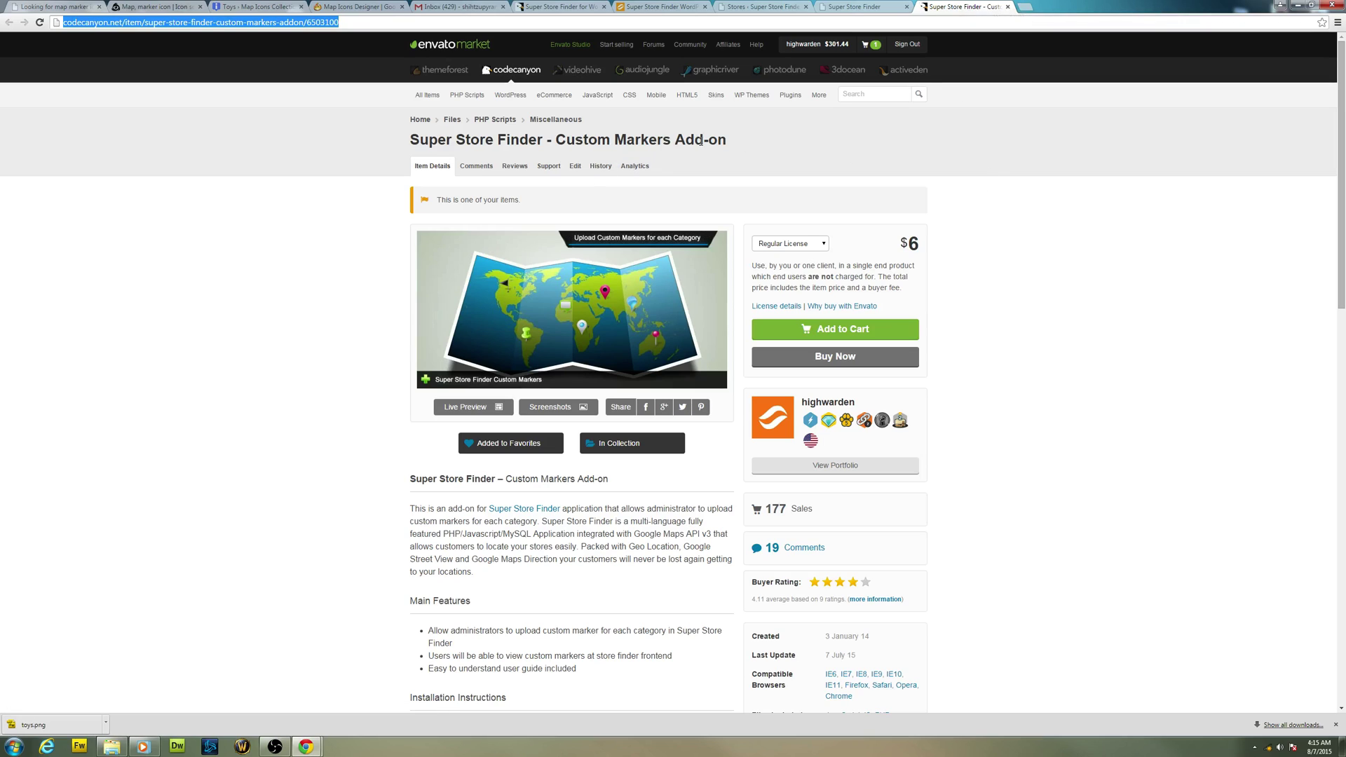
click(847, 7)
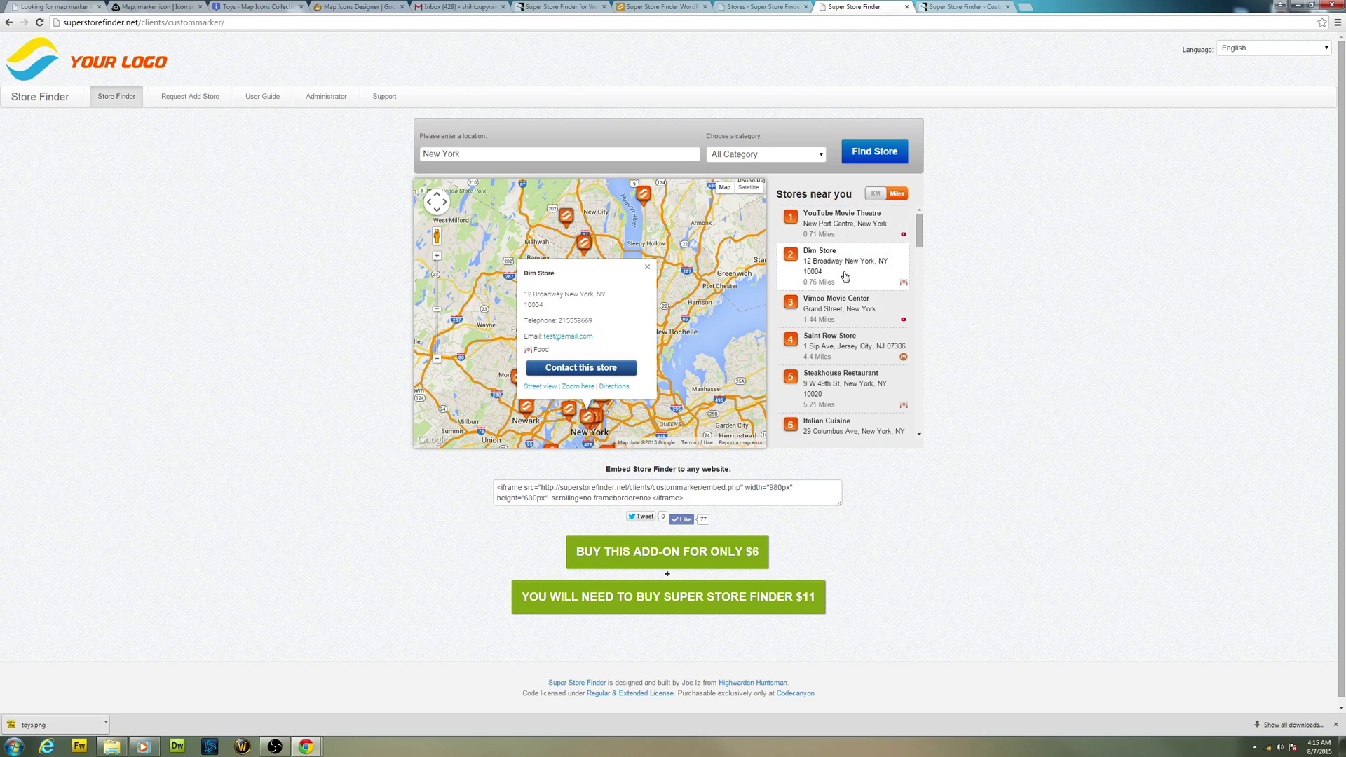
mouse_move(832, 210)
click(804, 157)
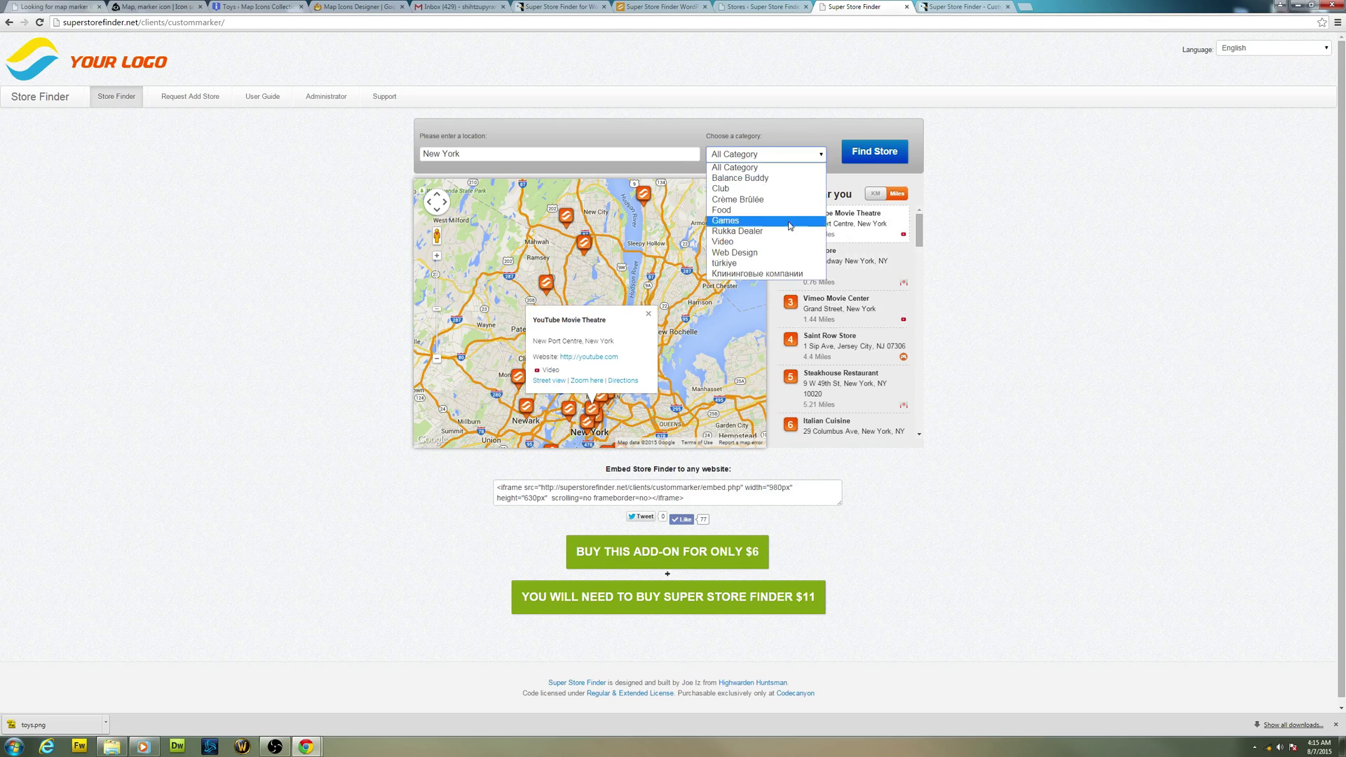
click(800, 242)
click(874, 151)
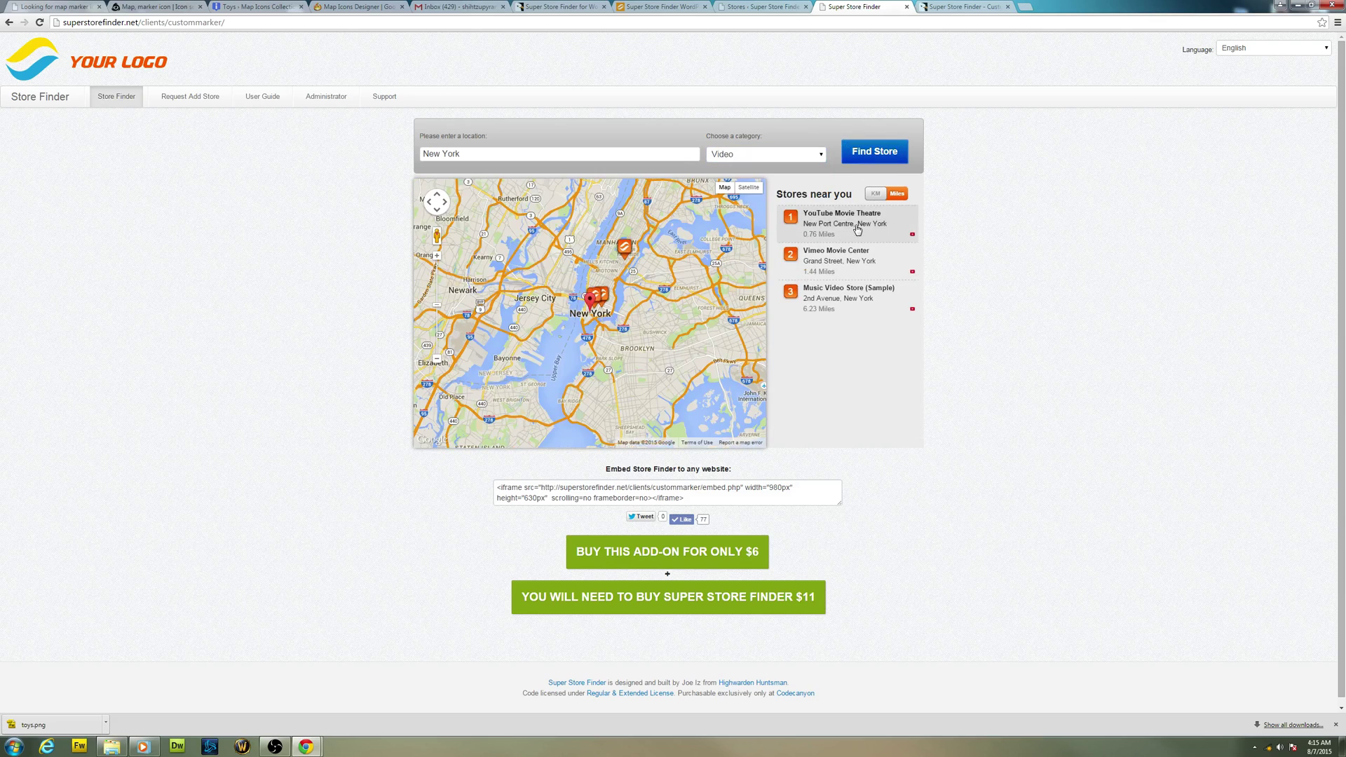
- Inspect YouTube Movie Theatre, Vimeo Movie Center and Music Video Store, then open Administrator in a new tab
click(856, 298)
click(853, 252)
click(841, 214)
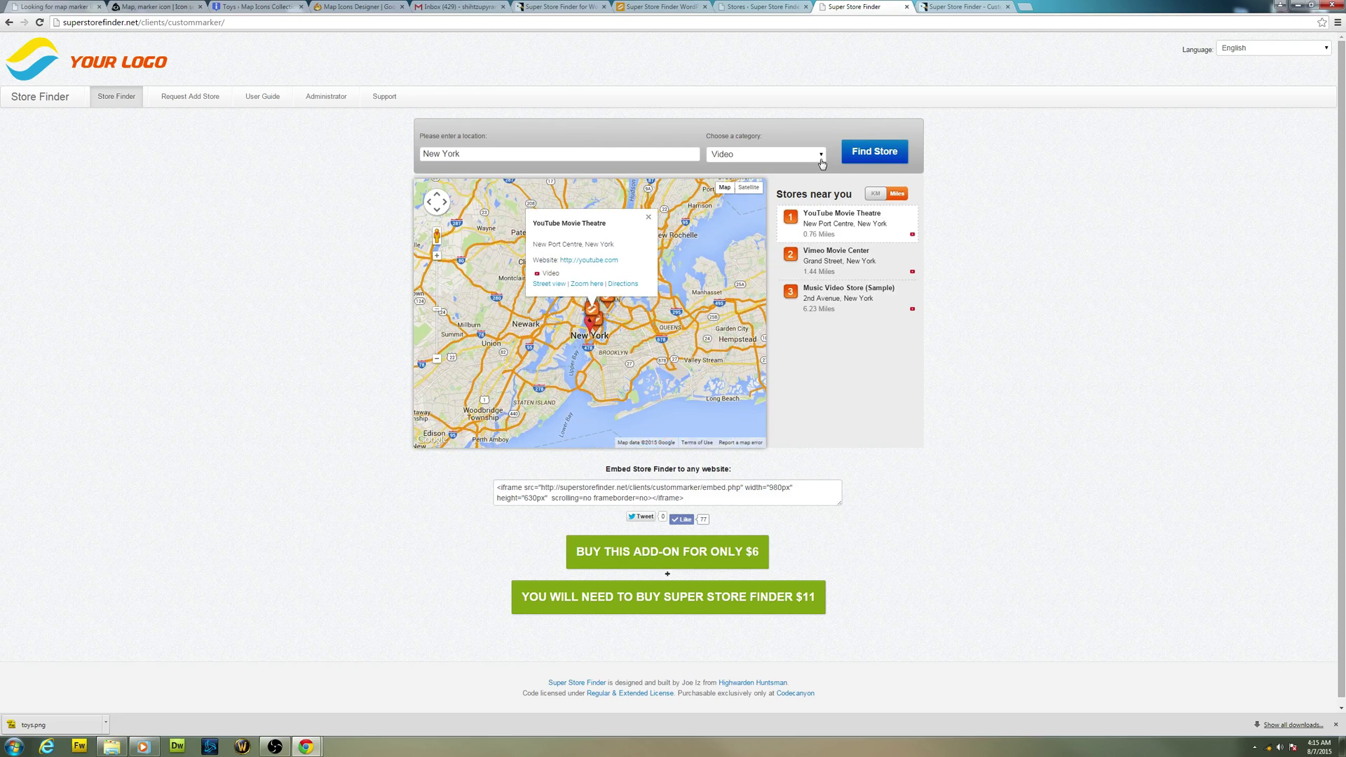
click(836, 258)
click(841, 217)
click(845, 296)
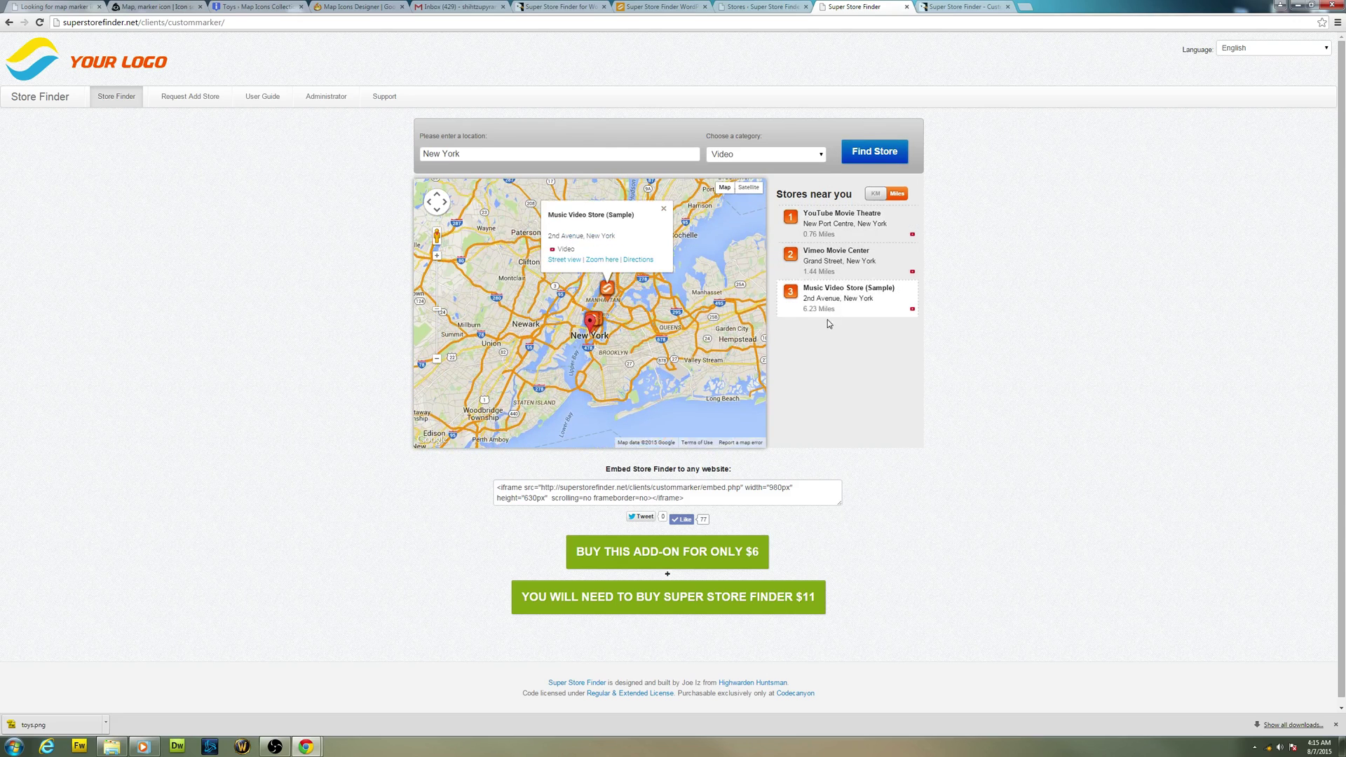
click(791, 155)
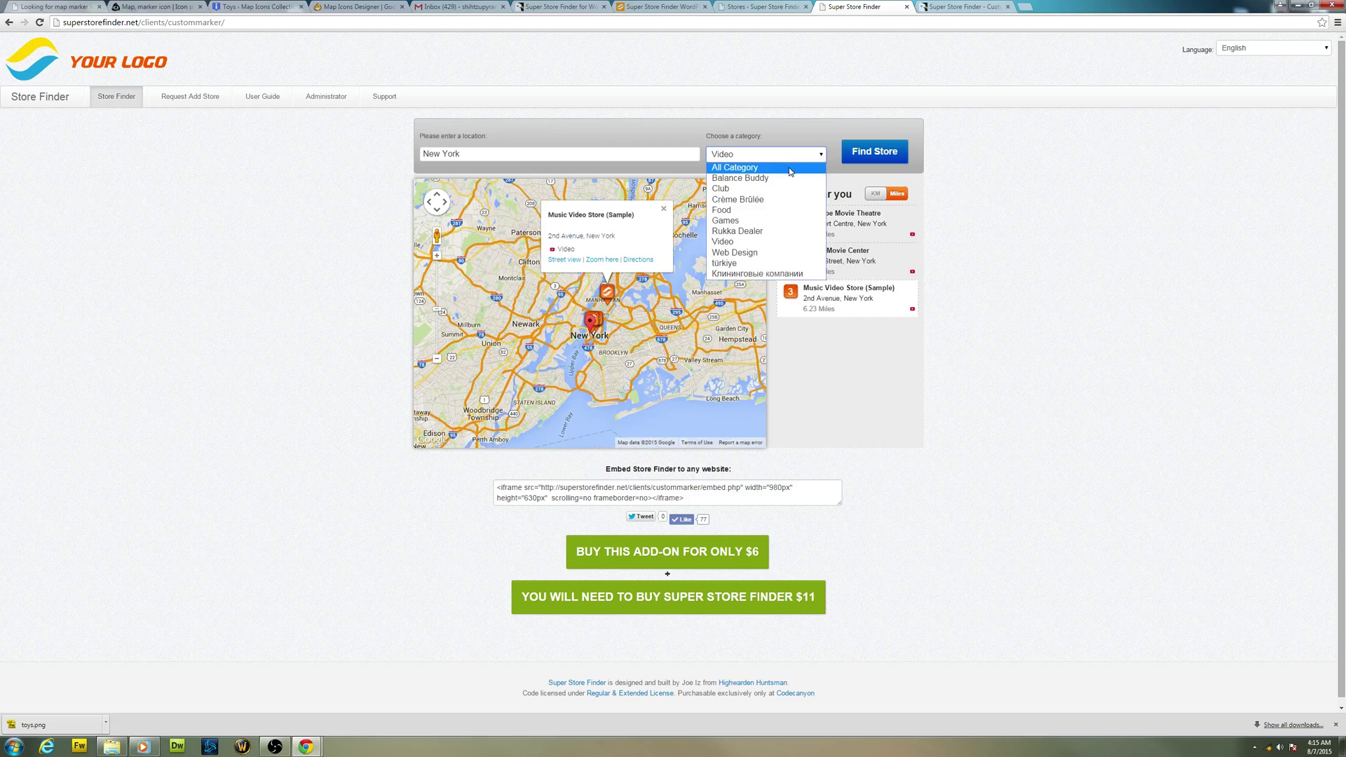
click(926, 572)
click(326, 97)
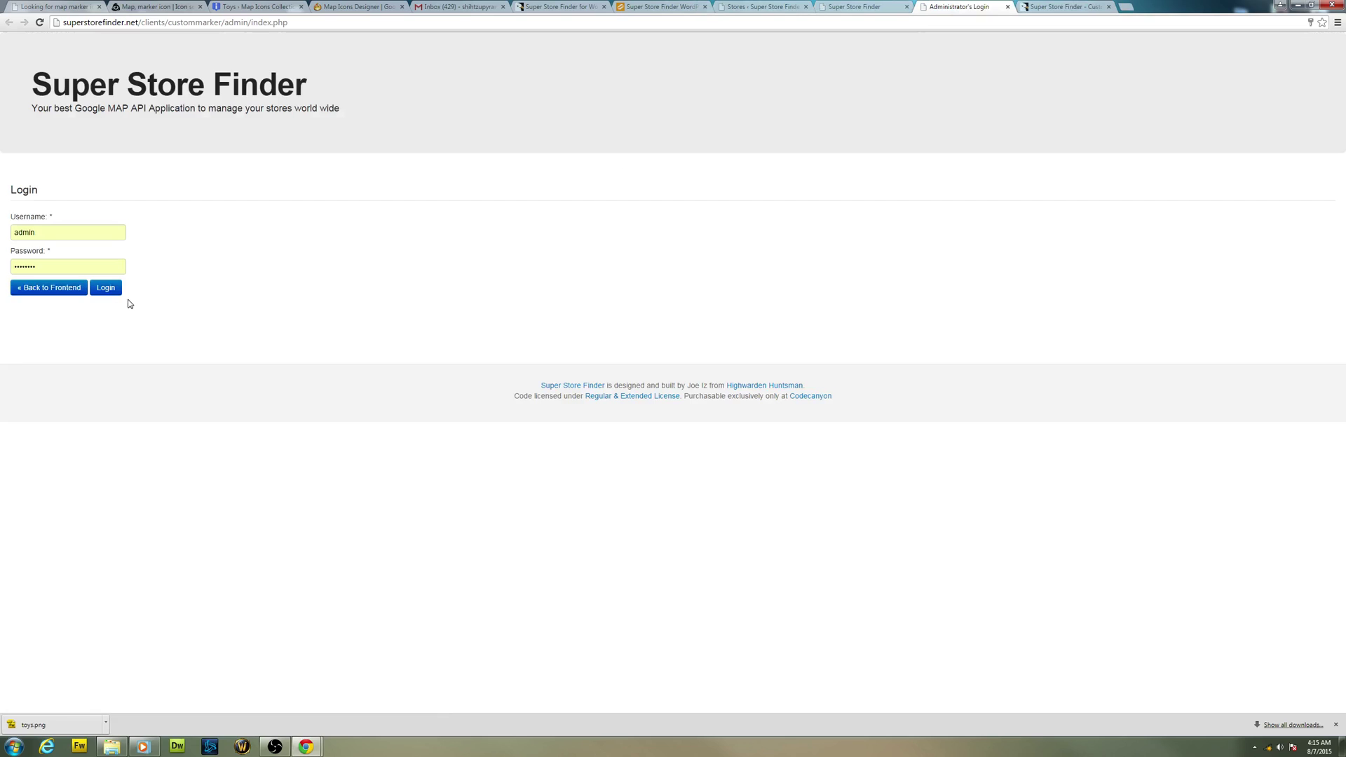
- Log in to the admin and view the Category List with Food, Games and Video icons
click(107, 291)
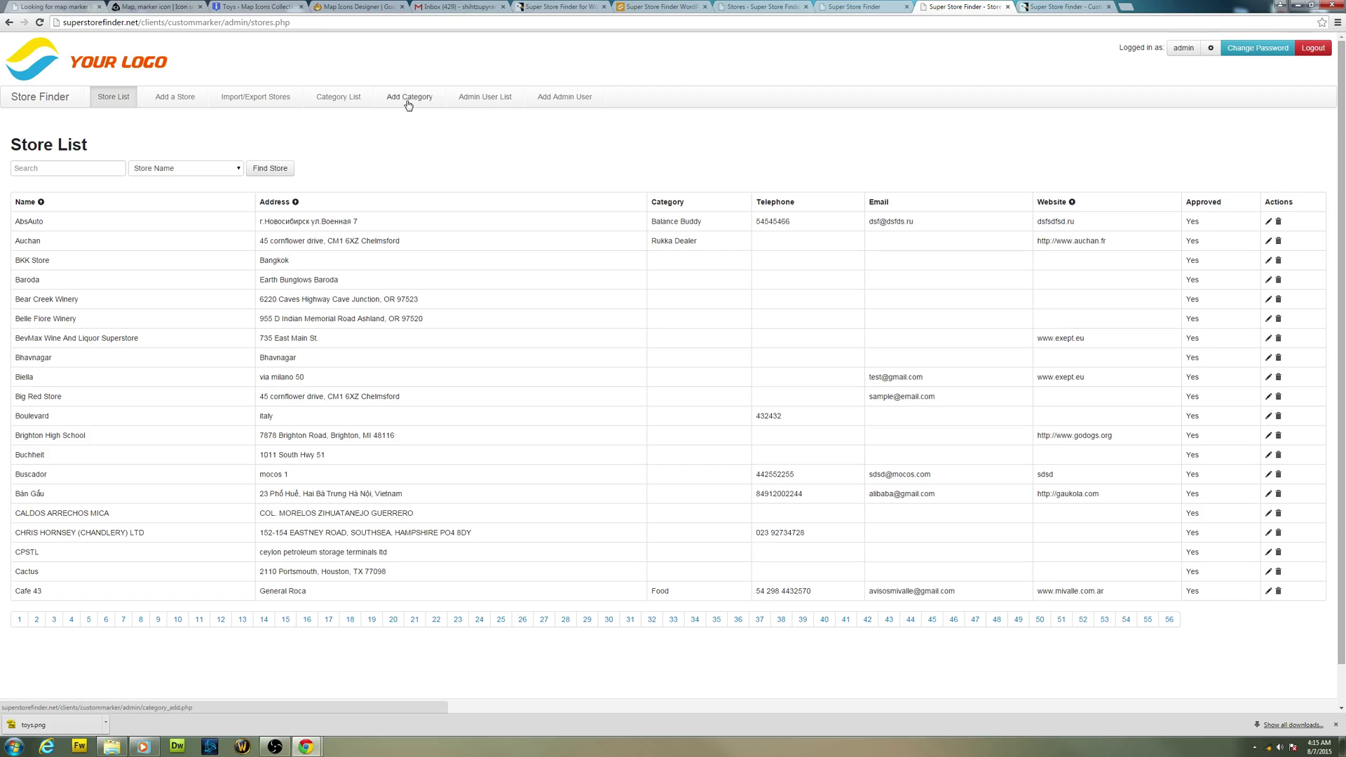
click(348, 101)
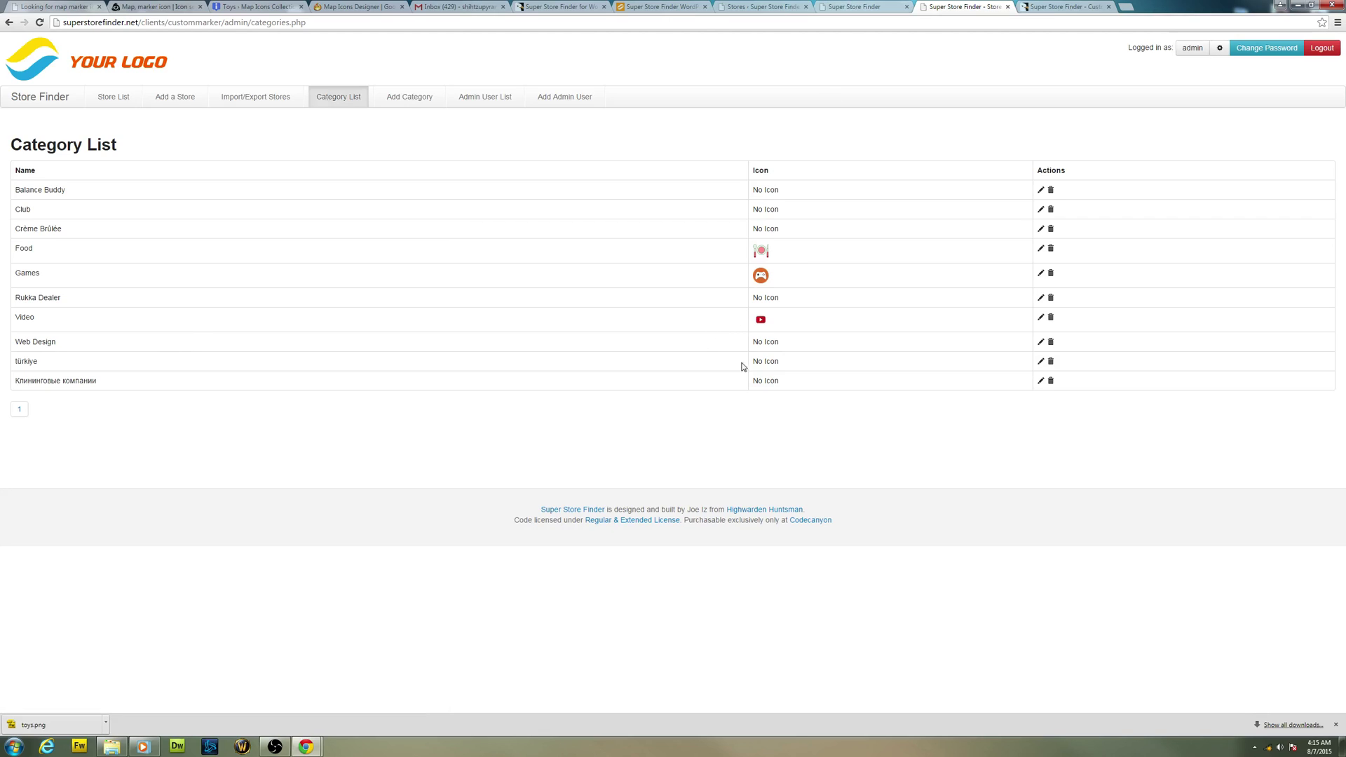
click(845, 5)
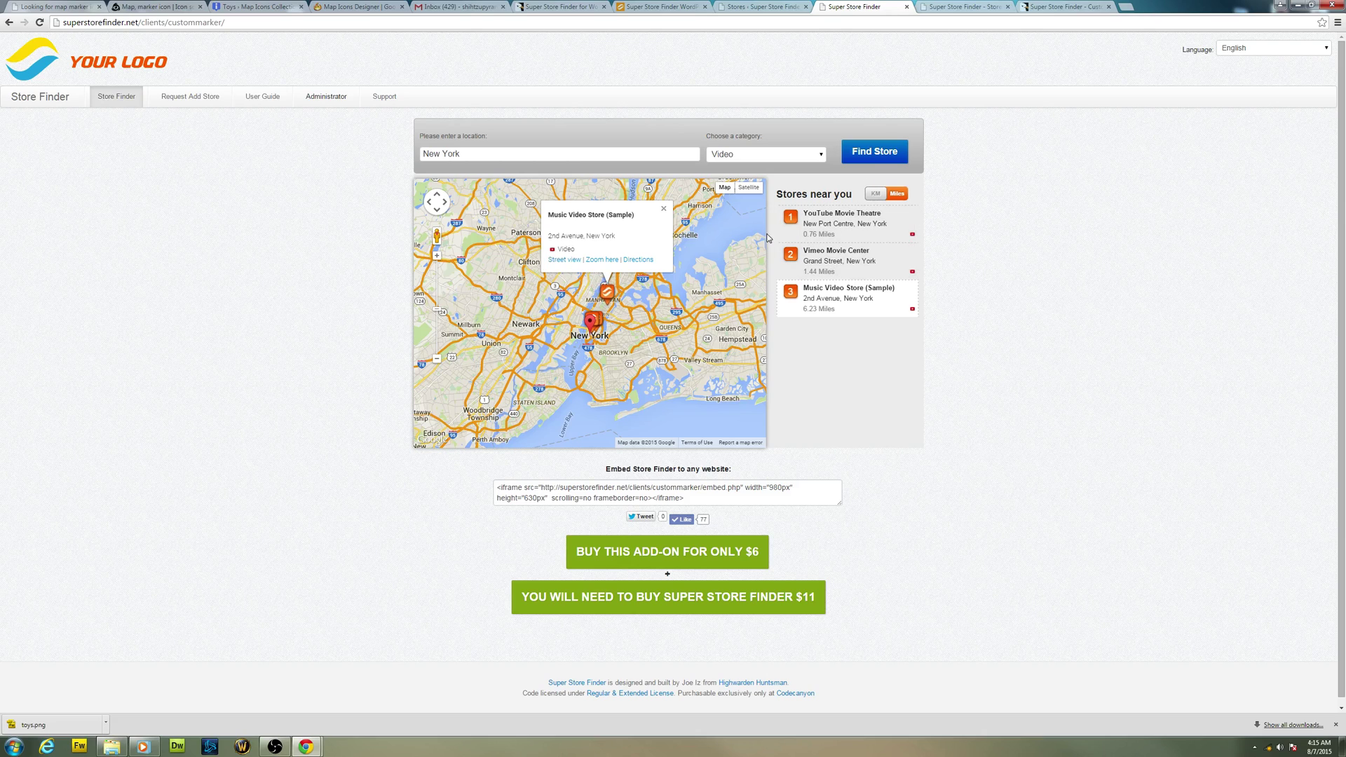
click(742, 6)
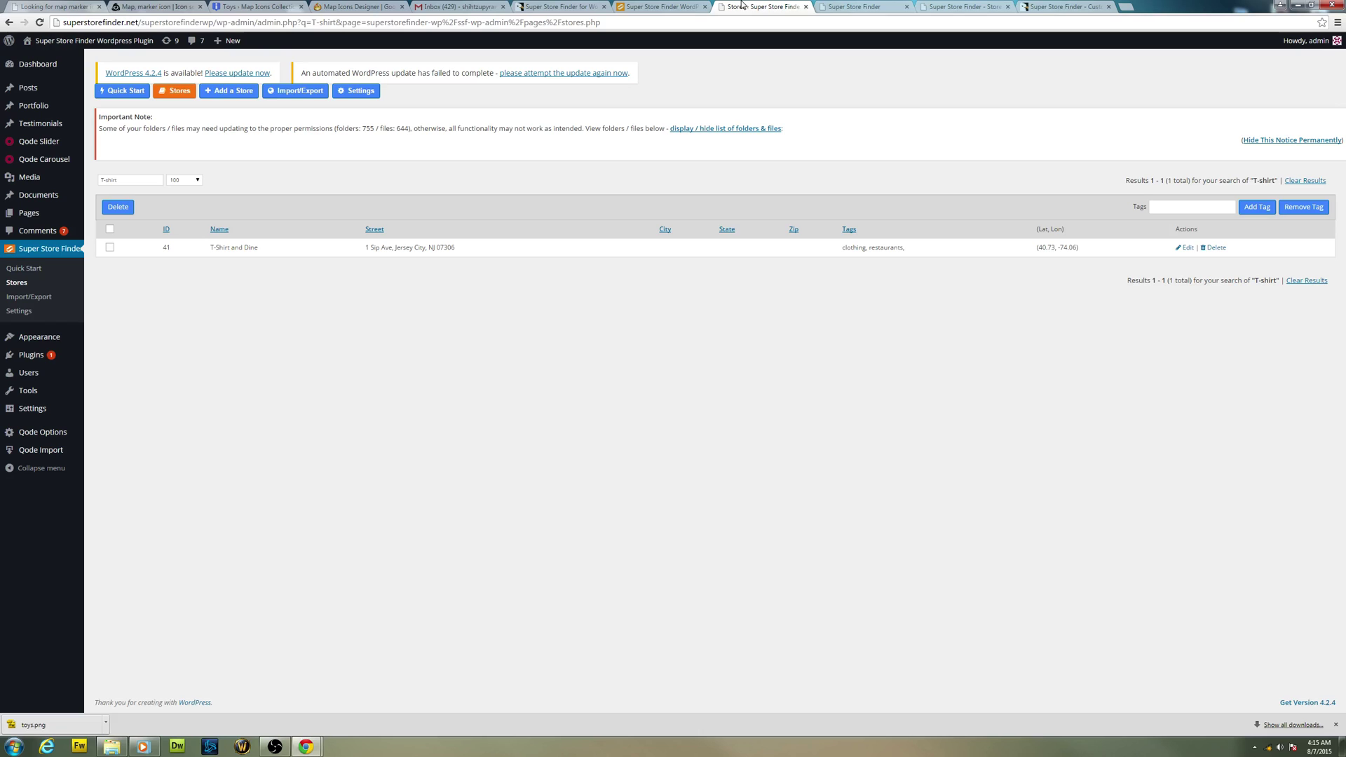
- Give the Video category toys.png as its Custom Marker, save, and reopen it to verify
click(961, 6)
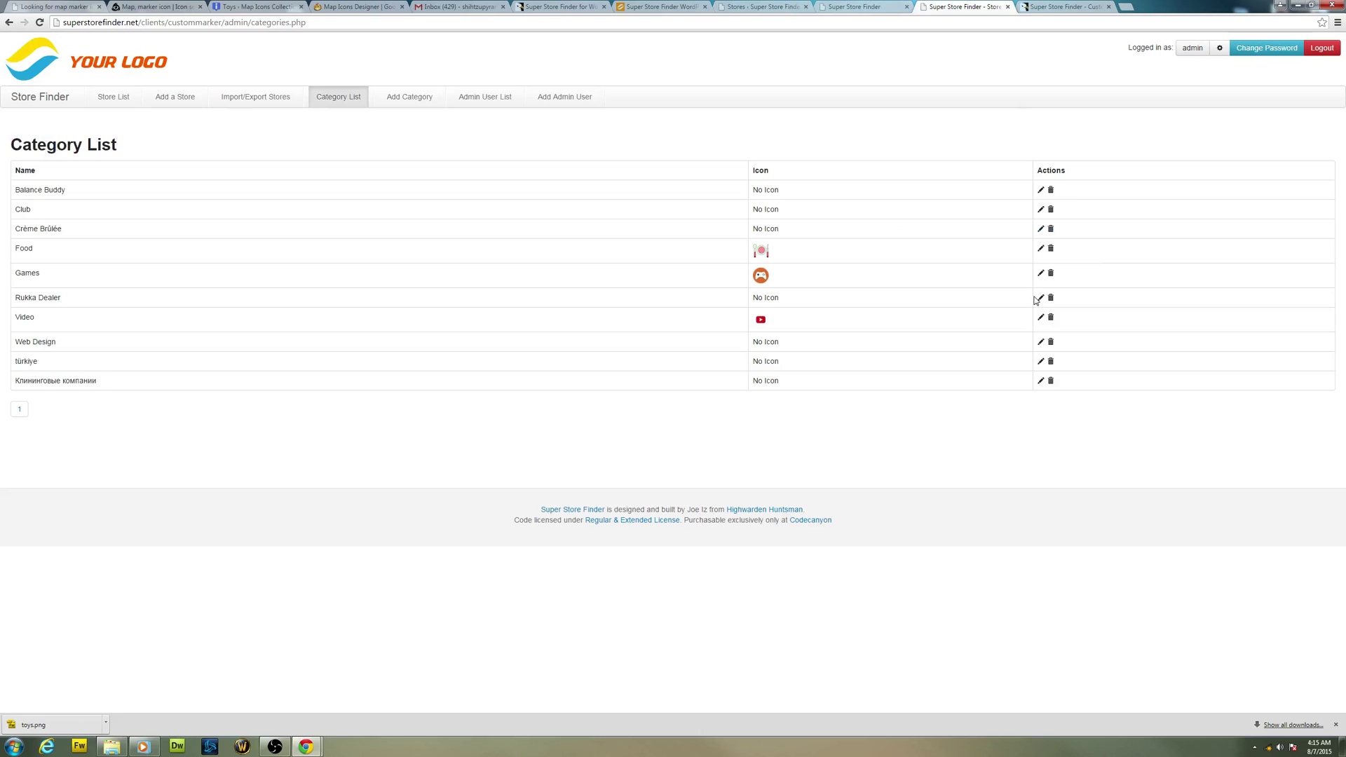
click(1040, 319)
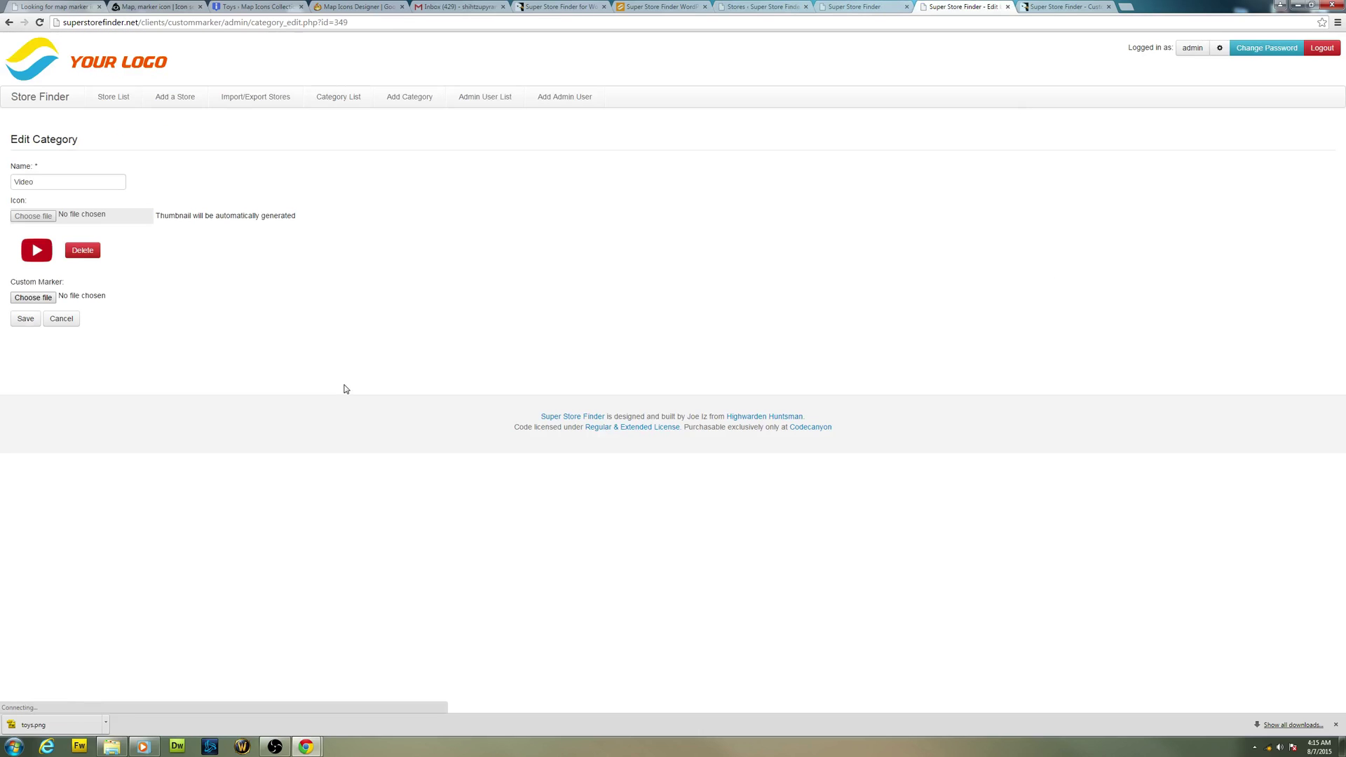
click(32, 297)
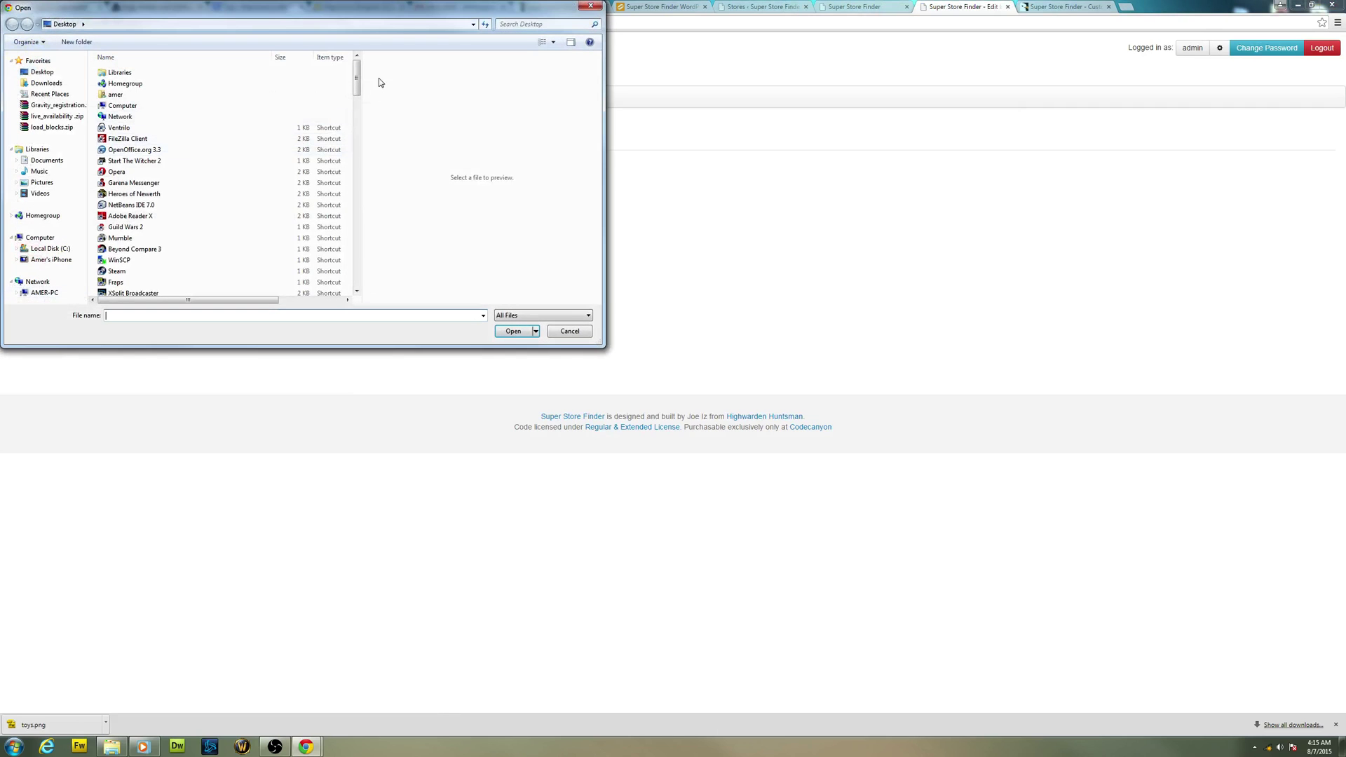
drag(359, 73, 324, 291)
double_click(120, 291)
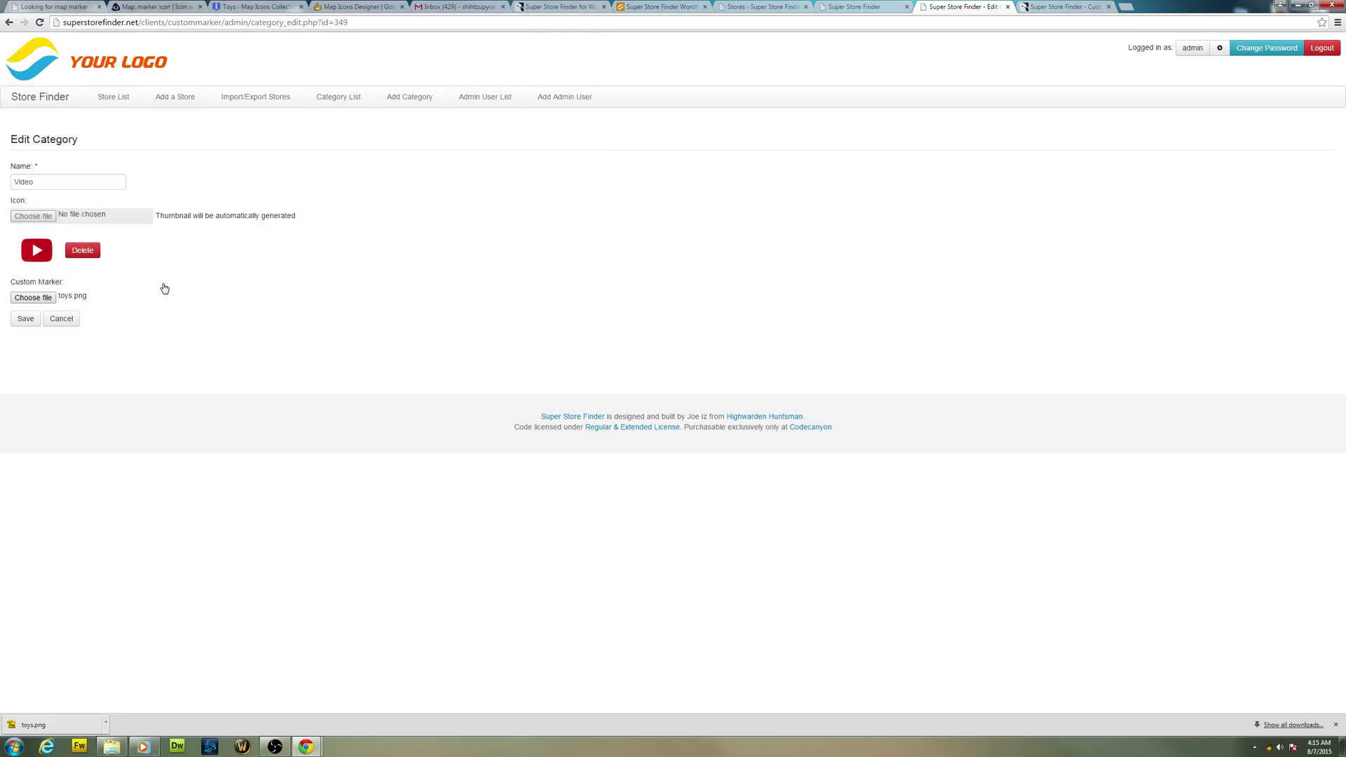
click(26, 320)
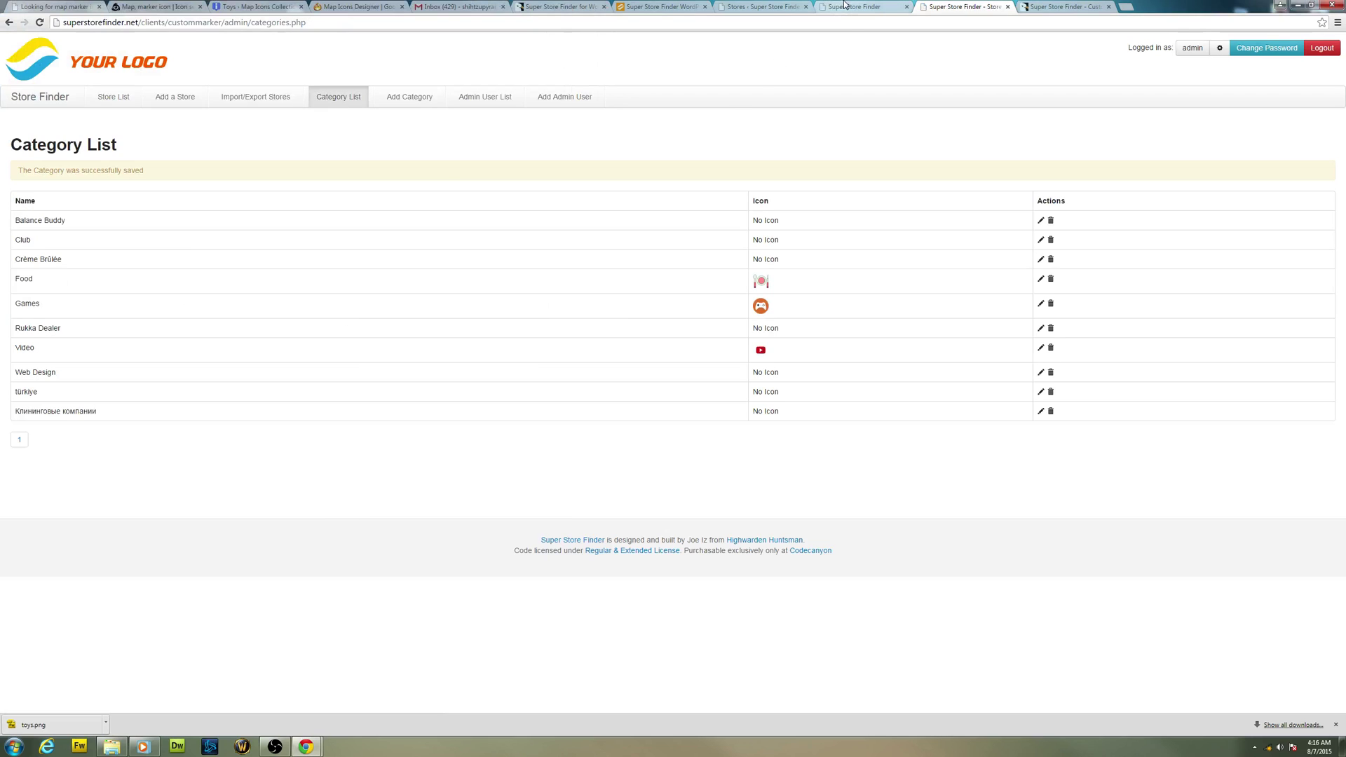
click(1041, 348)
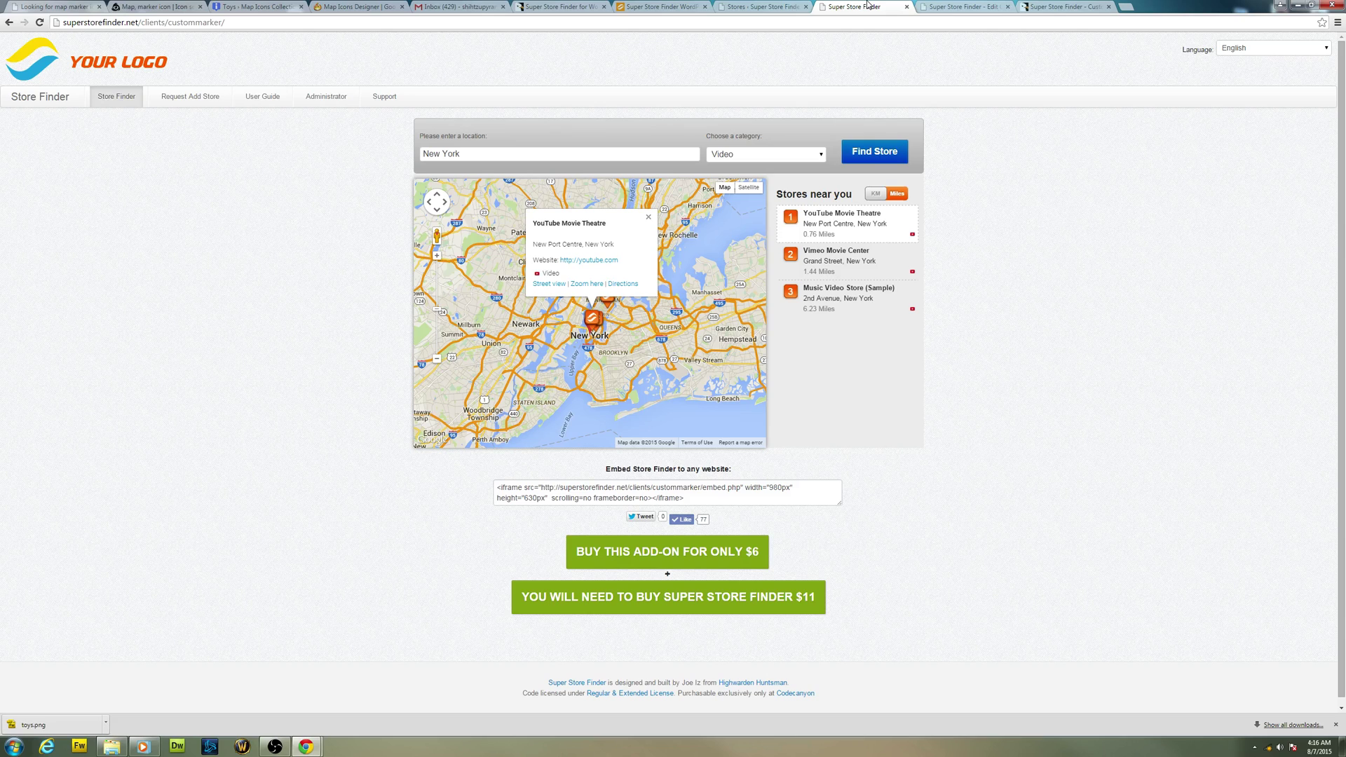
click(868, 7)
- Reload the map and inspect YouTube Movie Theatre, Vimeo Movie Center, Music Video Store and Railey Store
click(39, 24)
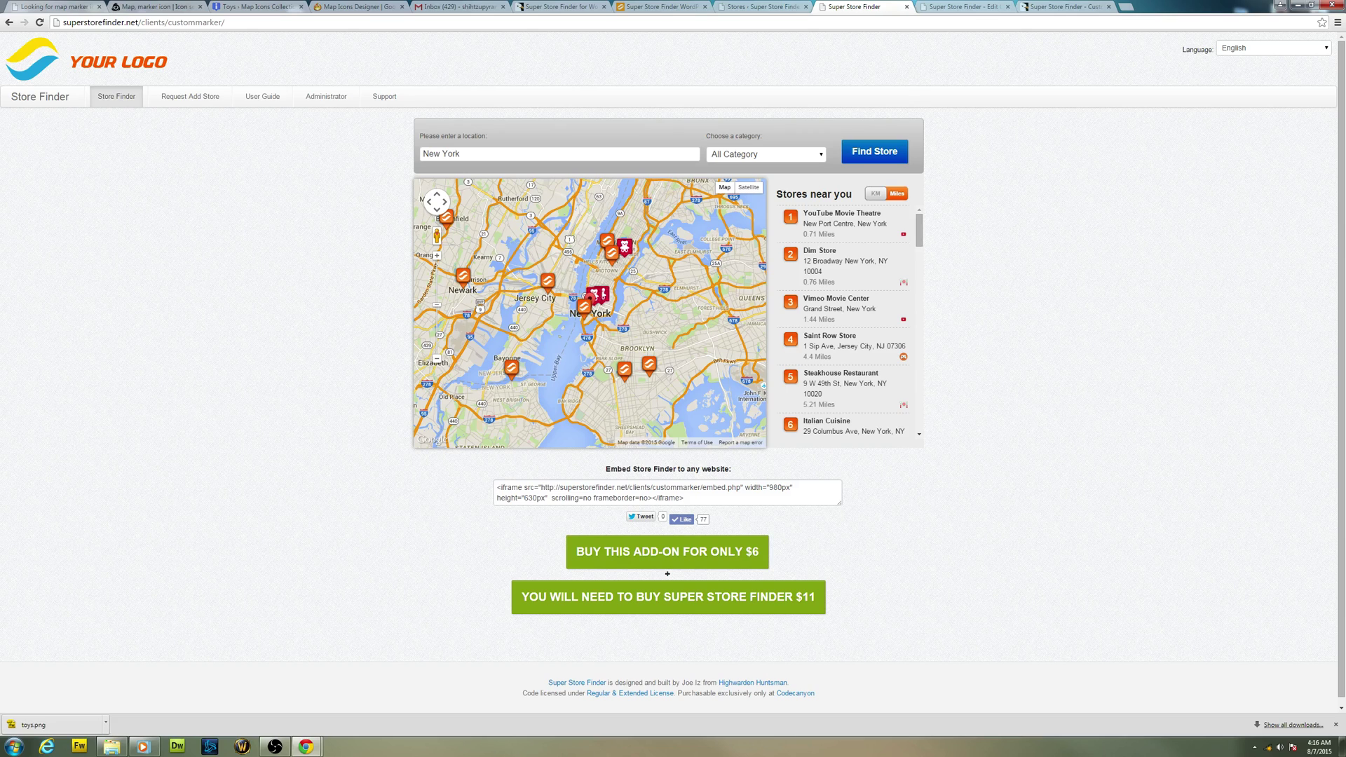
click(591, 295)
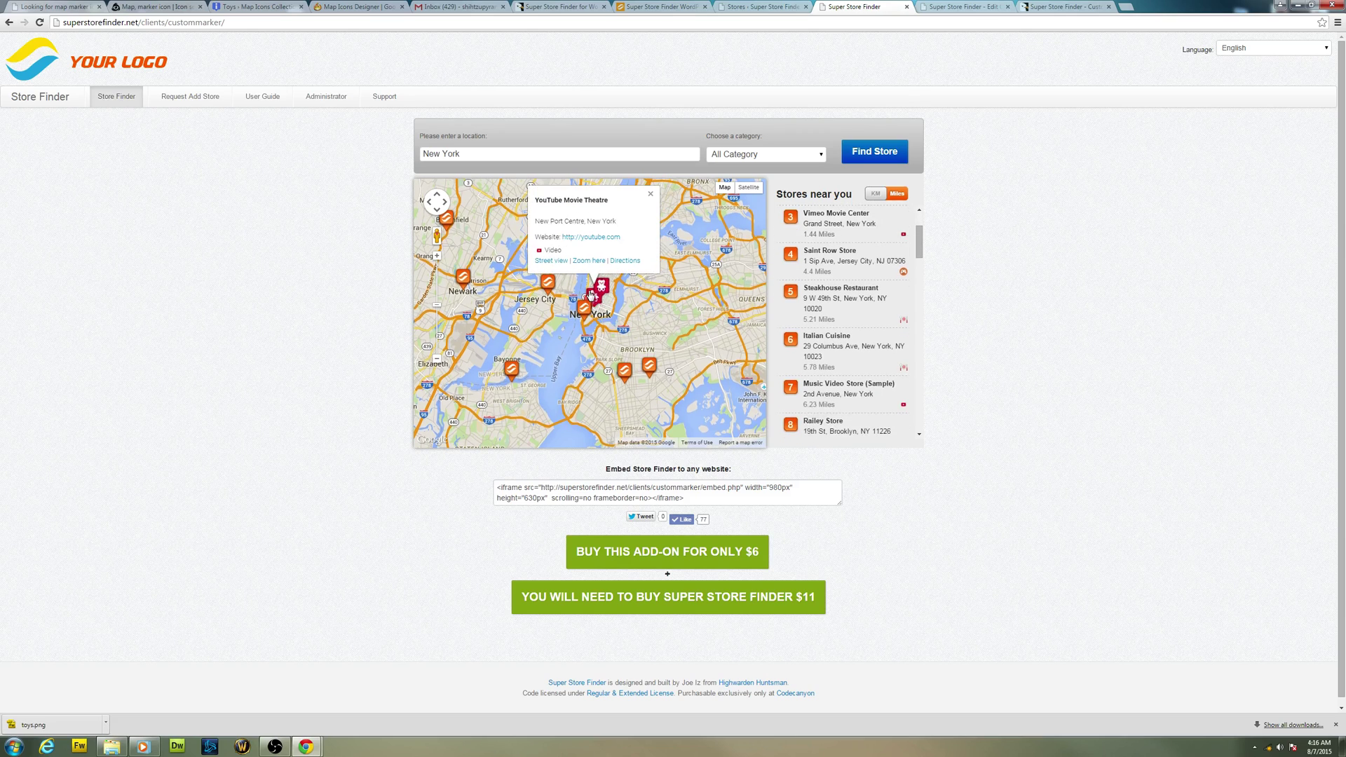
click(607, 314)
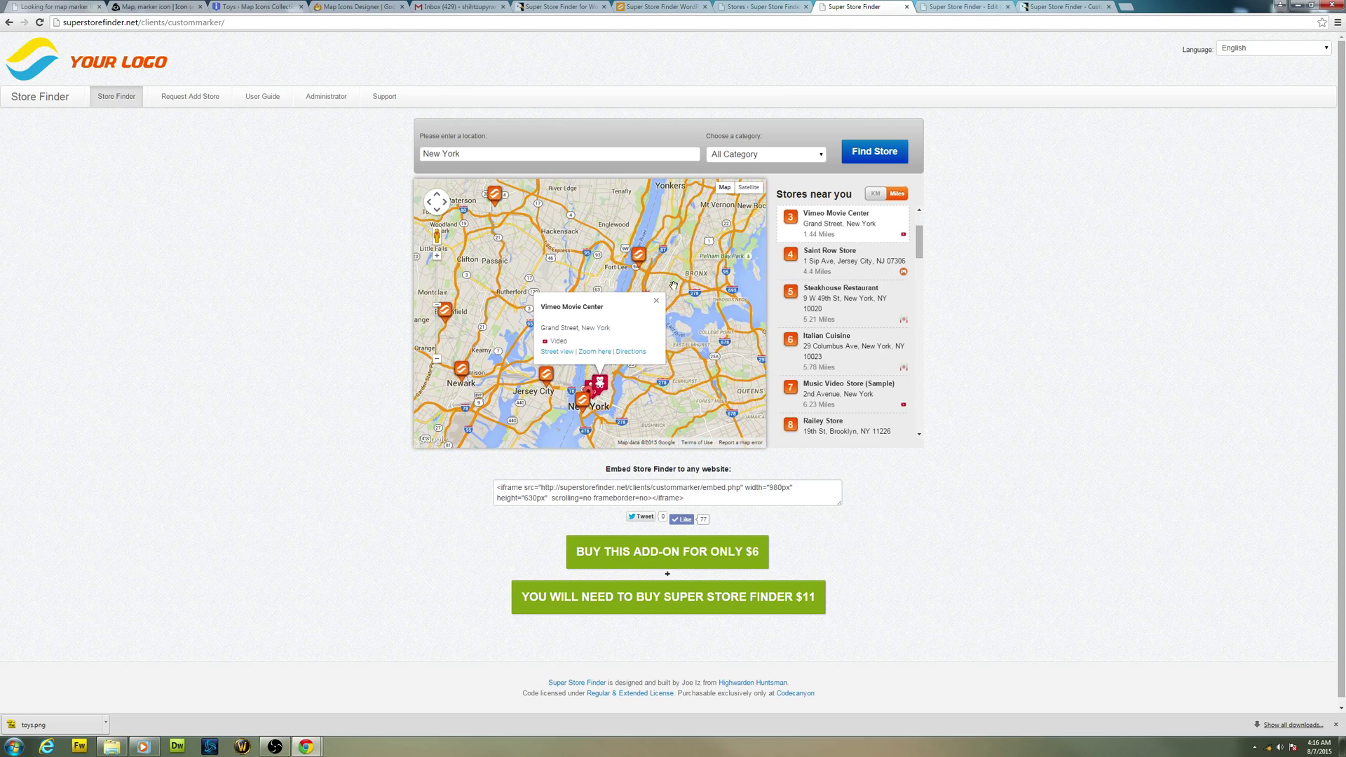
click(656, 300)
click(623, 331)
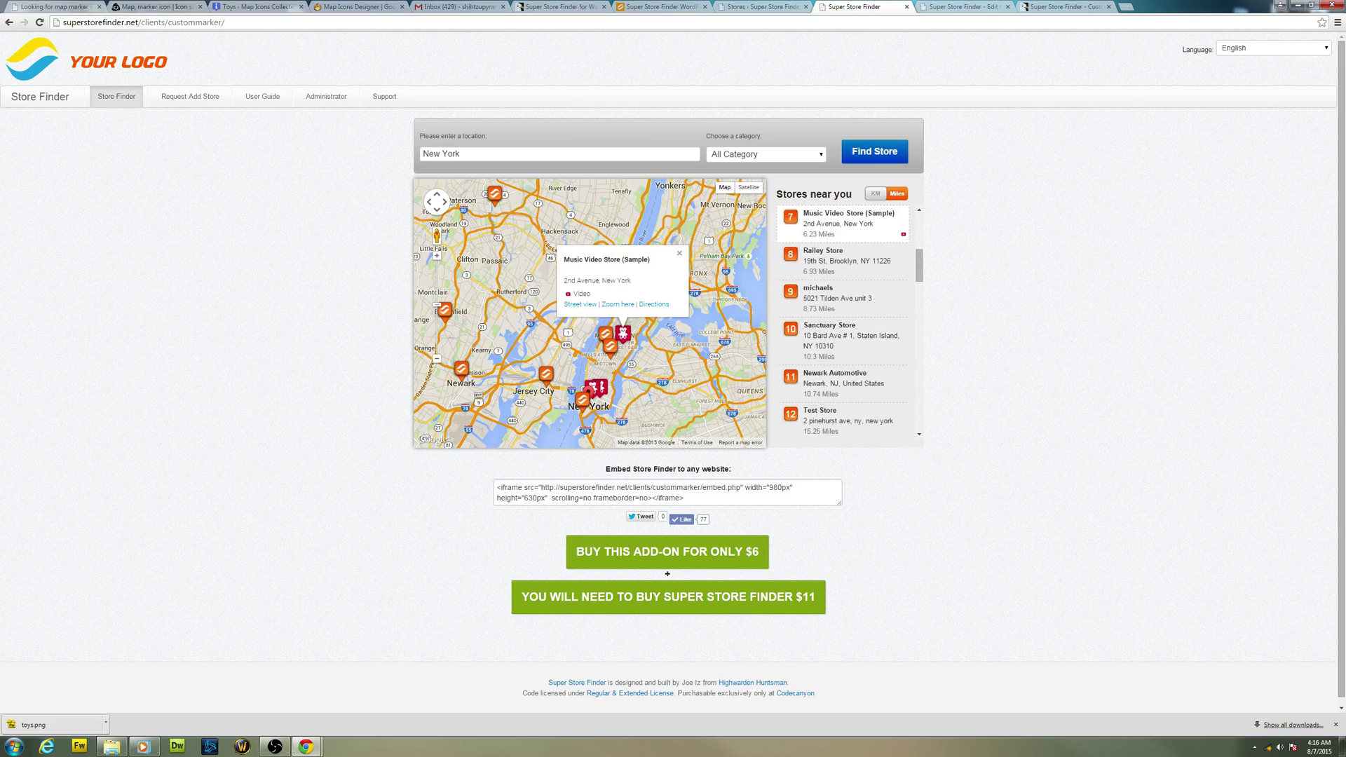
click(842, 273)
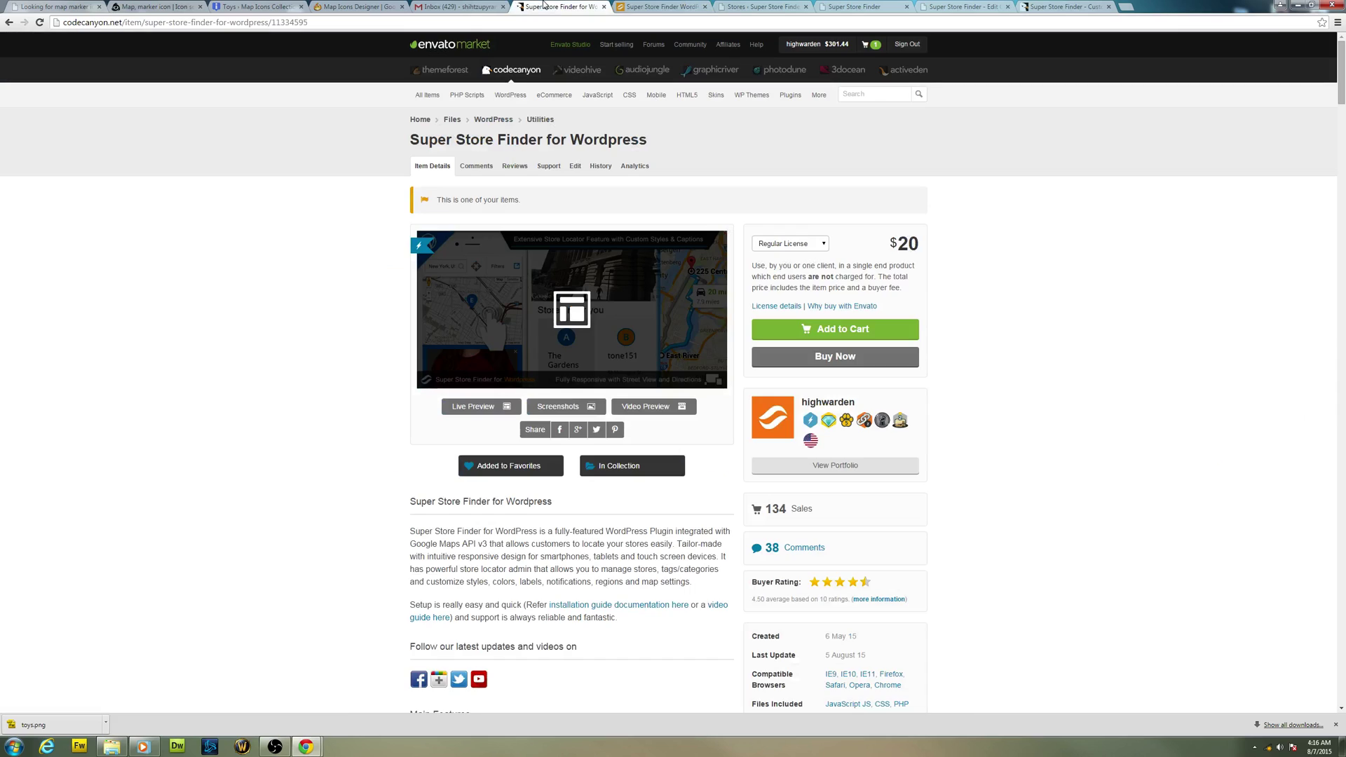
- Cycle through the demo, IconFinder, marker article and CodeCanyon tabs back to the WordPress stores list
click(683, 6)
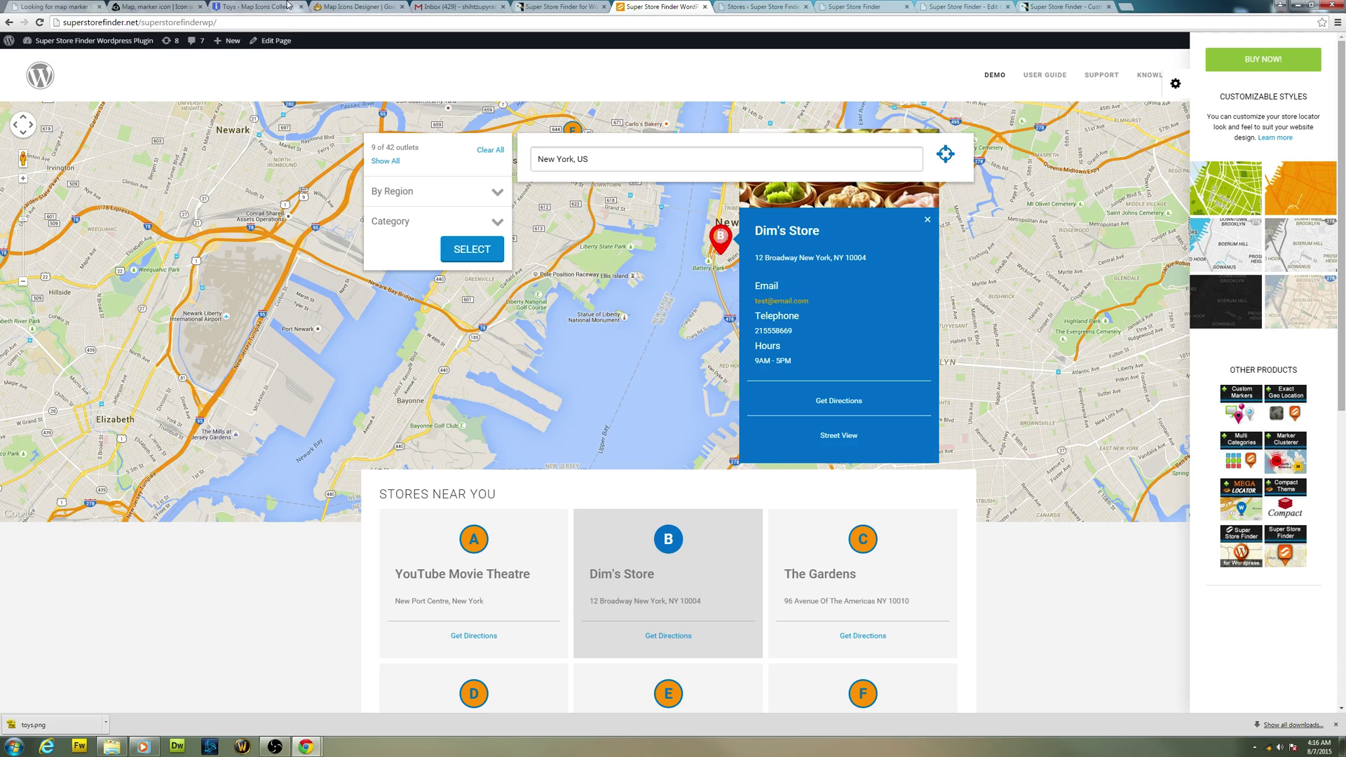
click(168, 6)
click(77, 6)
scroll(449, 321, up, 15)
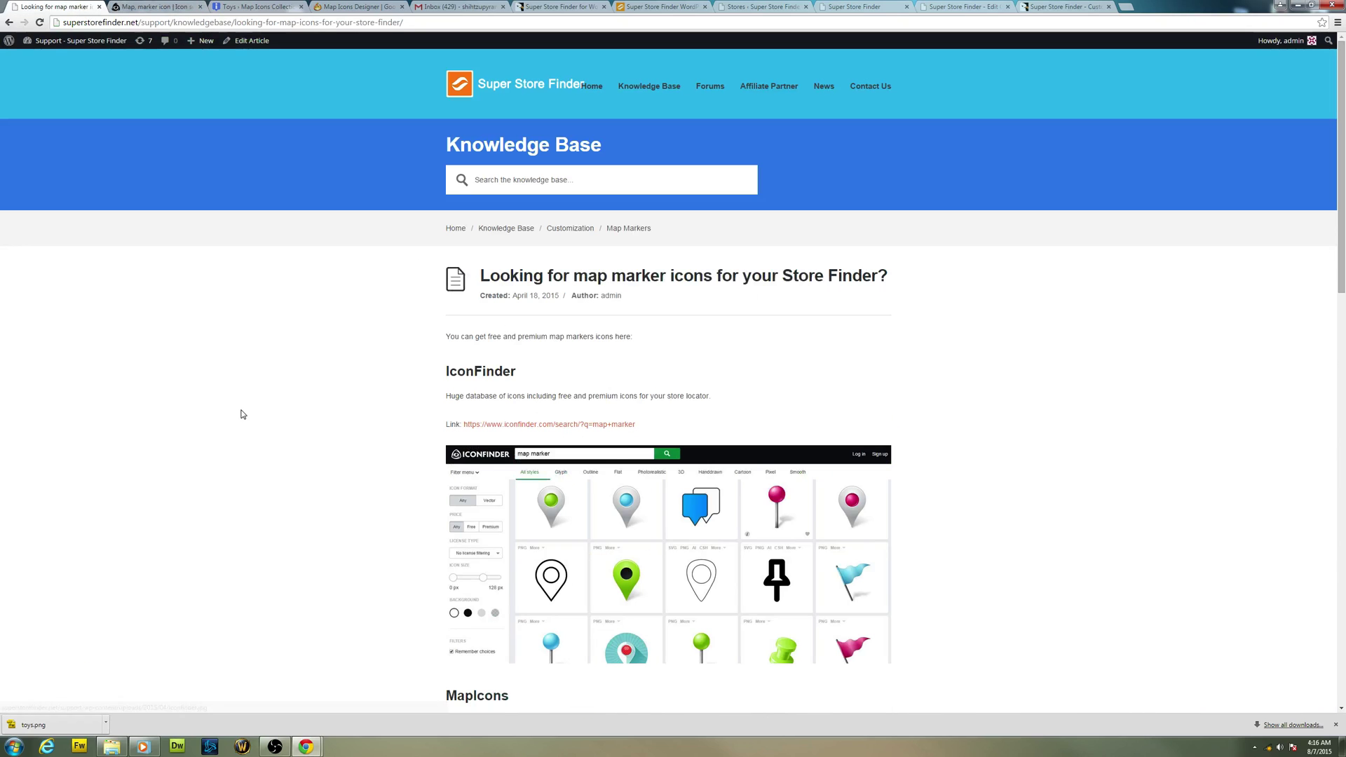
scroll(242, 412, down, 8)
scroll(251, 412, up, 8)
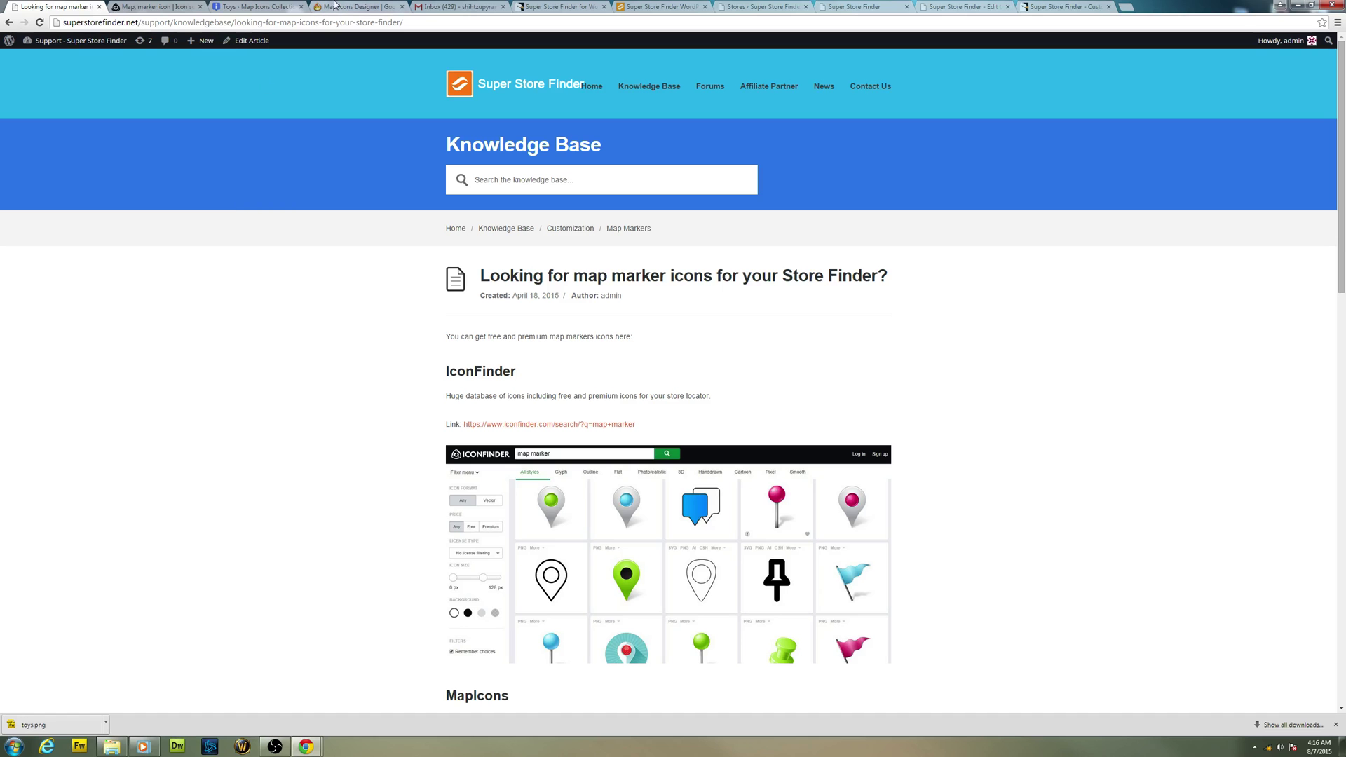
click(544, 6)
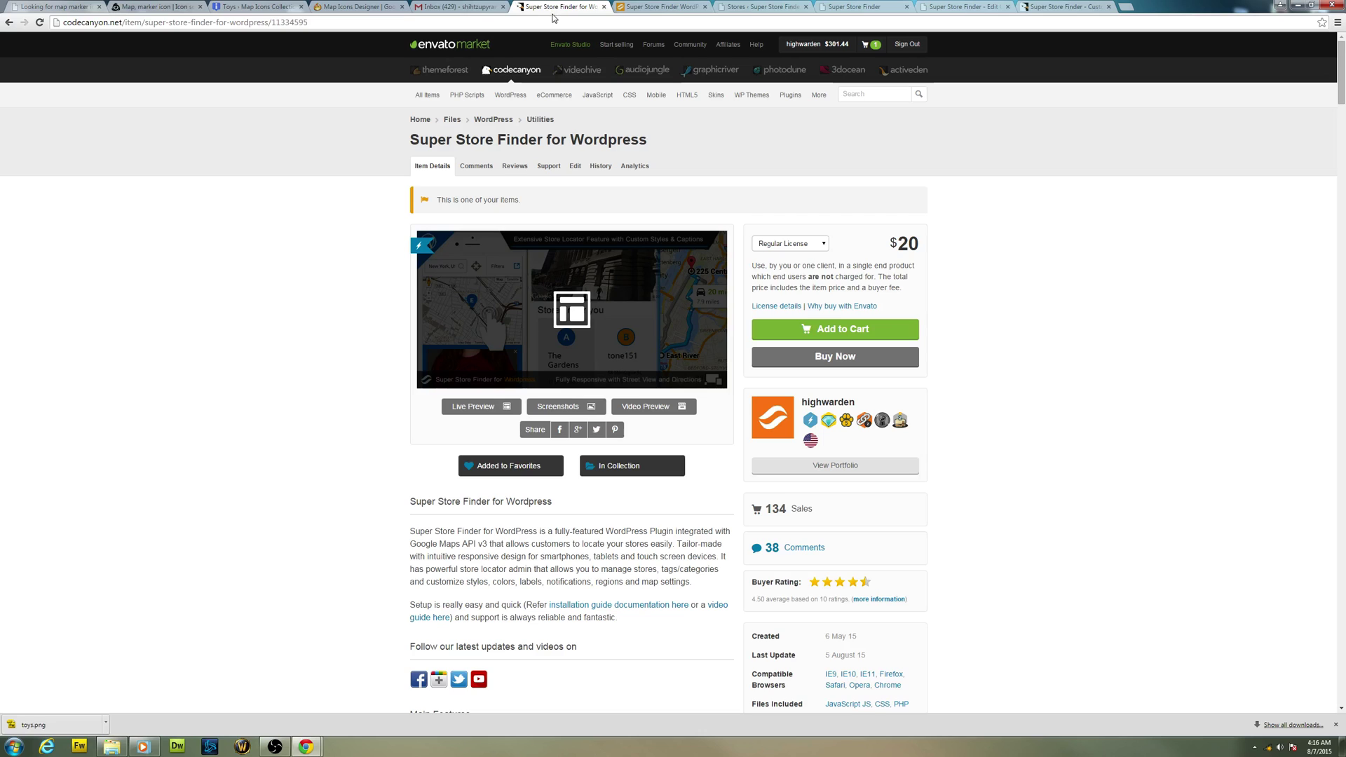
click(663, 7)
click(752, 5)
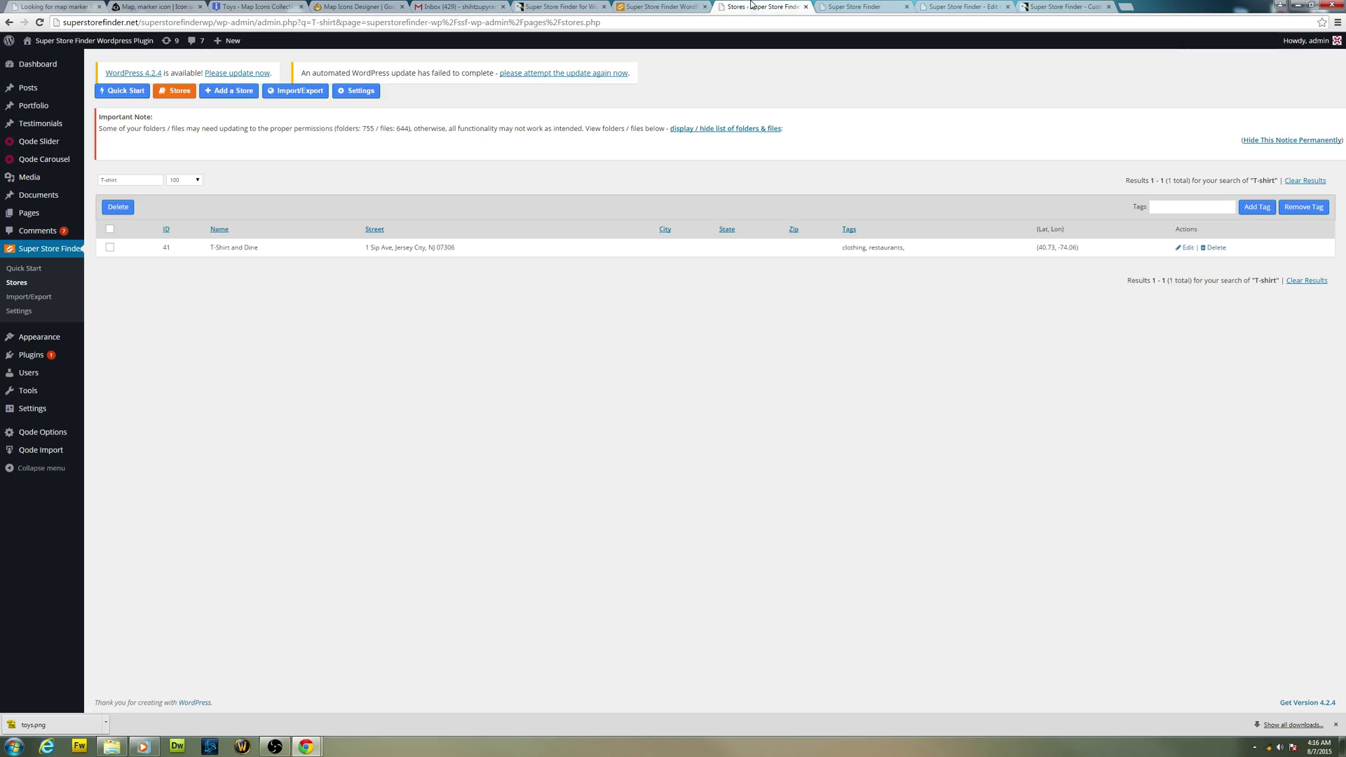